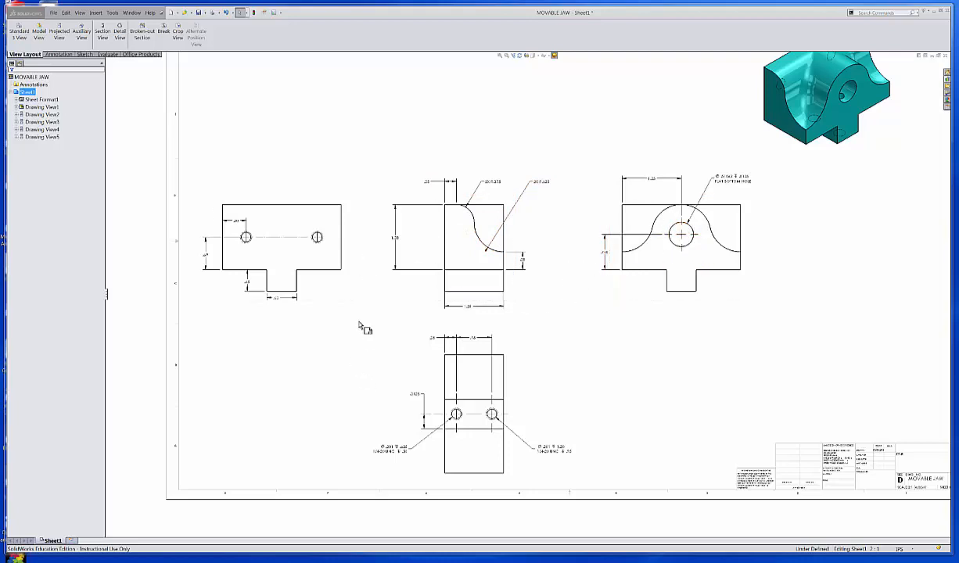
pyautogui.click(141, 30)
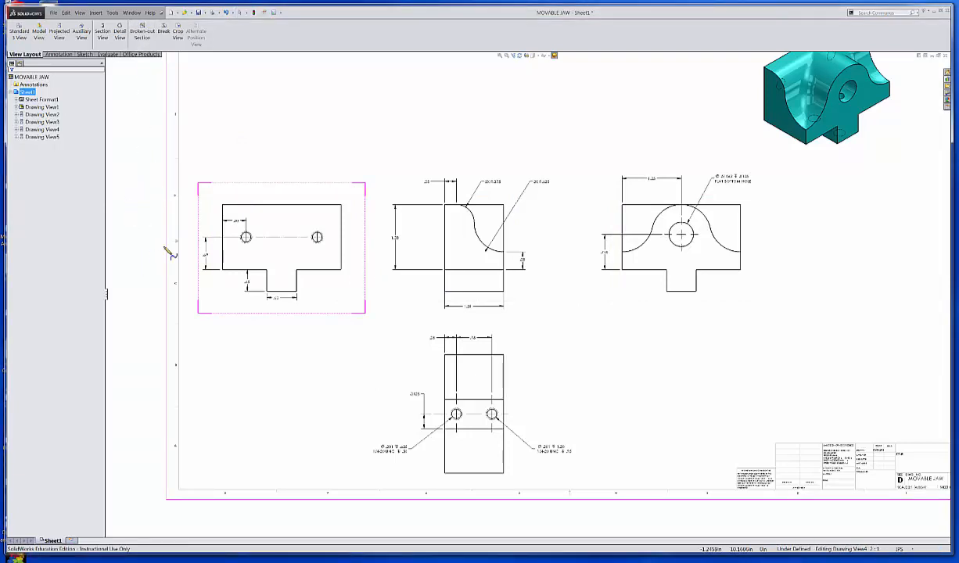
pyautogui.click(442, 247)
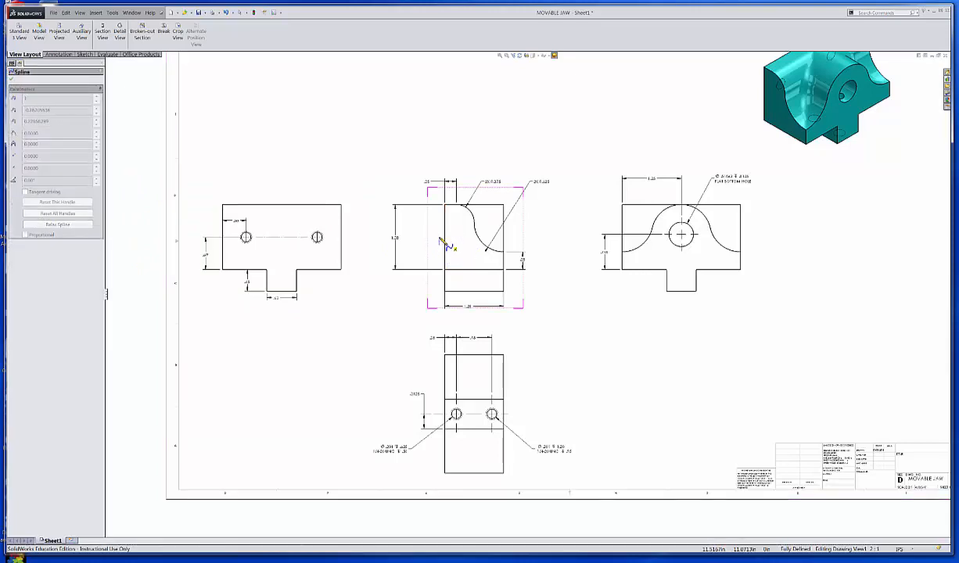
pyautogui.press('Escape')
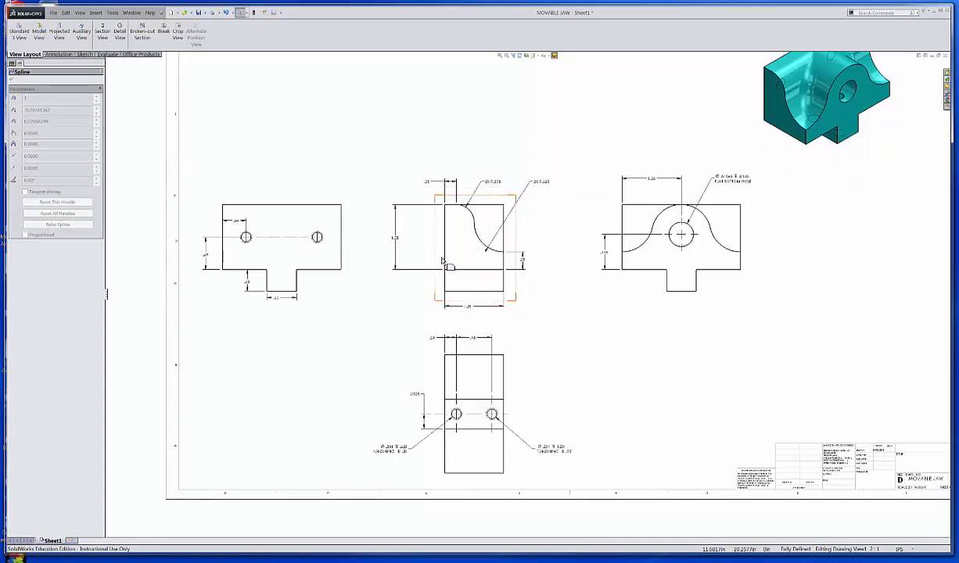
pyautogui.click(458, 260)
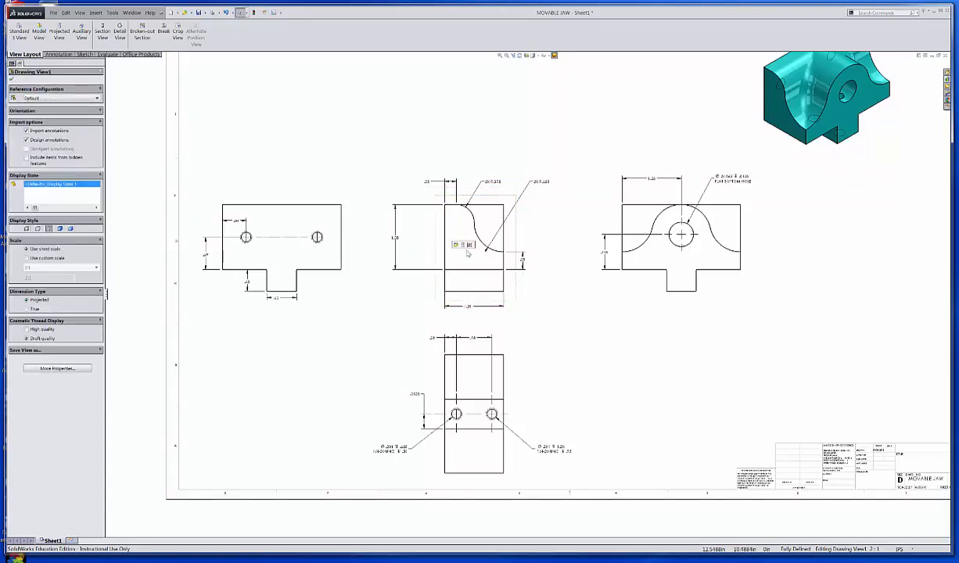
pyautogui.press('Escape')
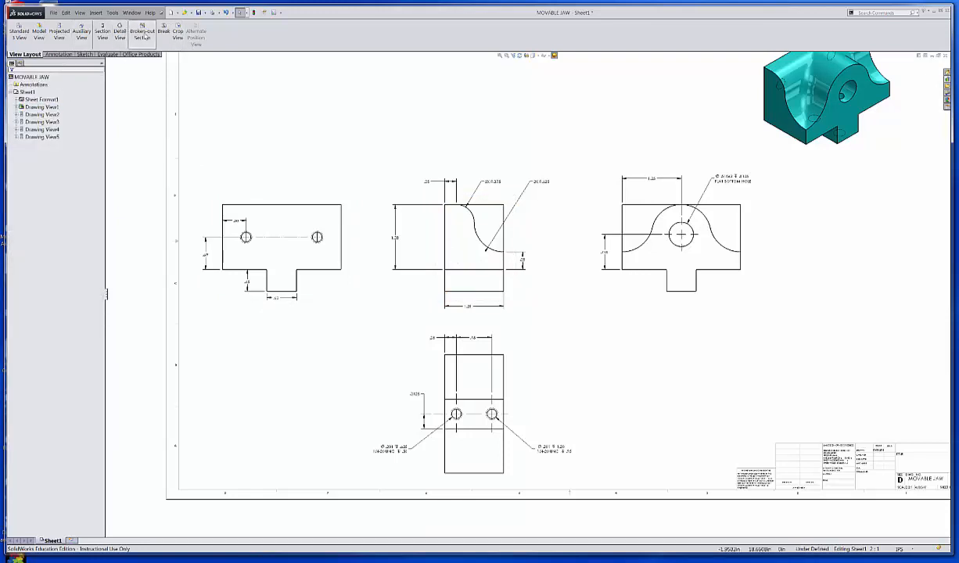
# Step: Create a broken-out section in the middle front view with a closed spline over the jaw's left side, taking its depth from the large hole's circular edge
pyautogui.click(468, 224)
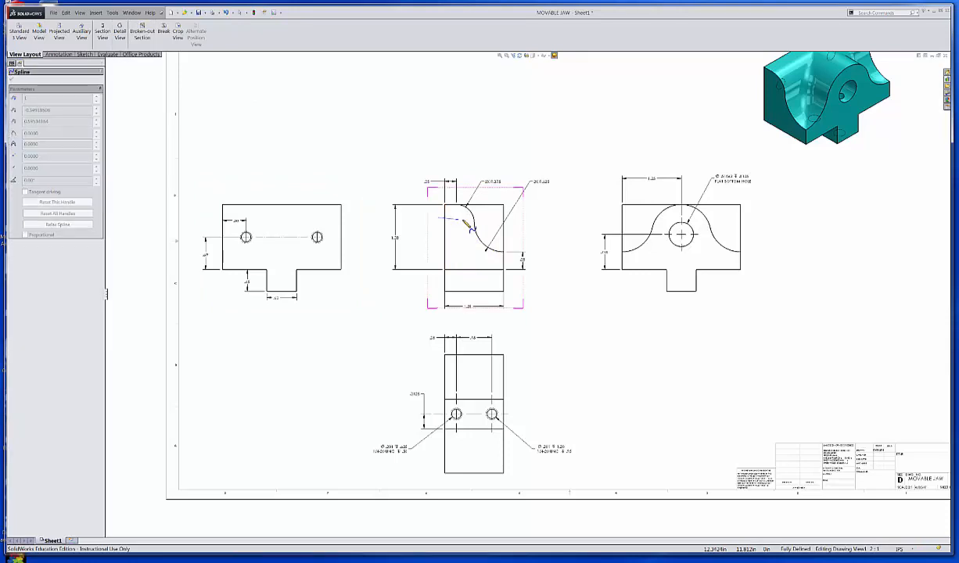
pyautogui.click(465, 222)
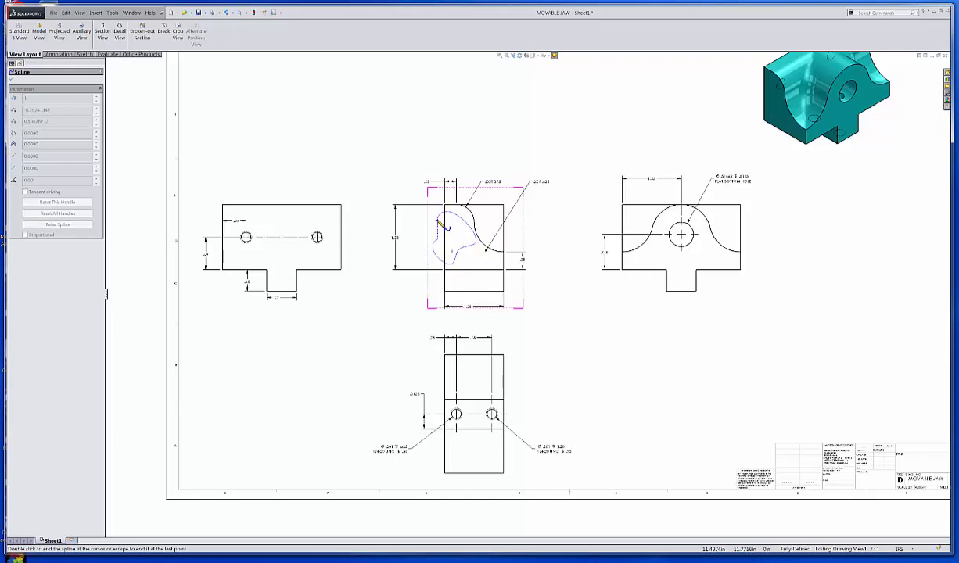
pyautogui.doubleClick(448, 225)
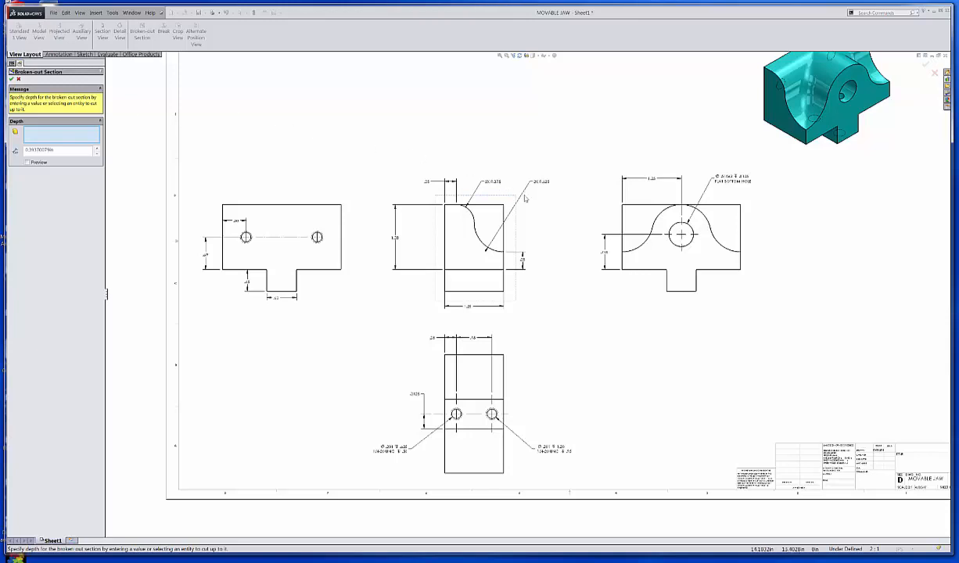
pyautogui.click(681, 230)
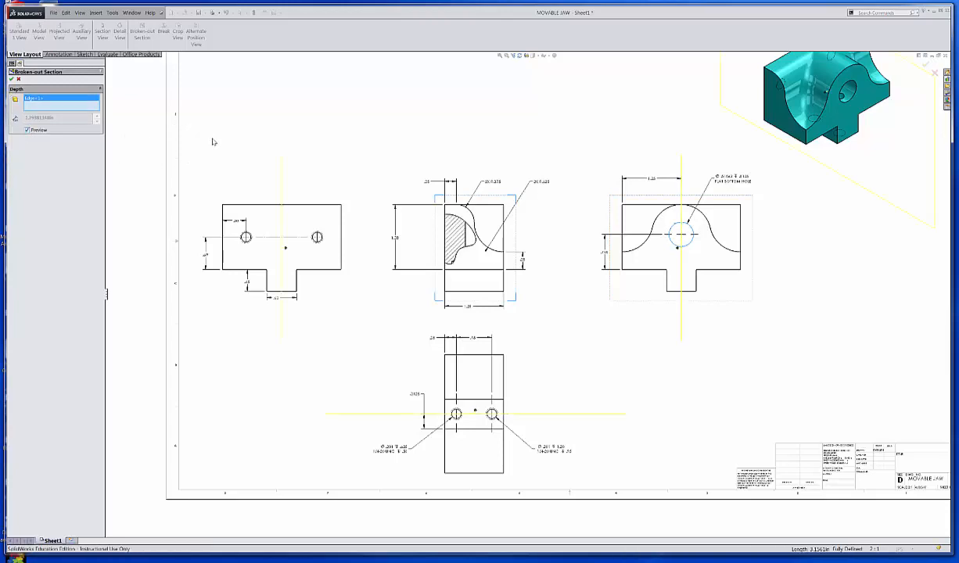
pyautogui.click(12, 80)
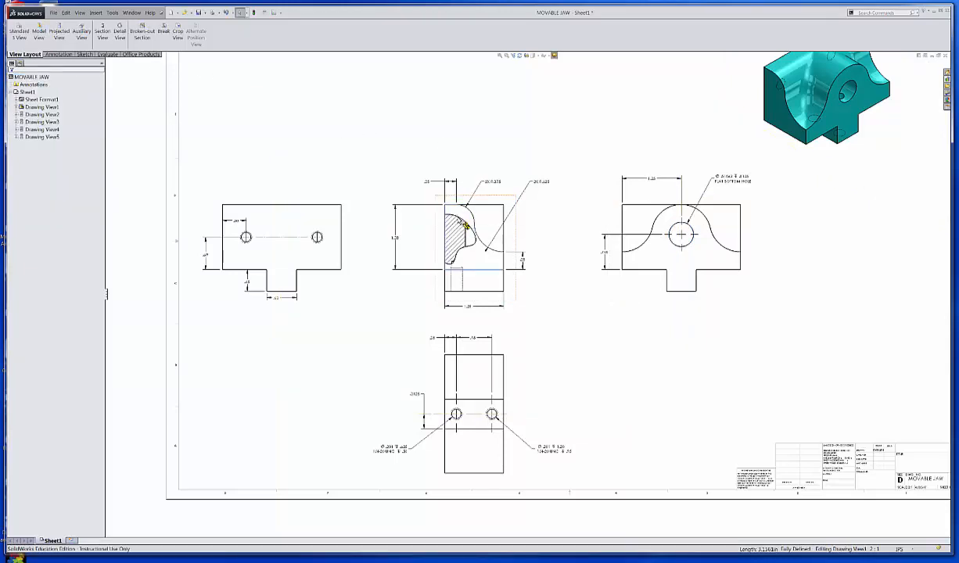
# Step: Edit the broken-out section's sketch and move the spline's inner lower point outward to round off the notch in the boundary
pyautogui.click(461, 223)
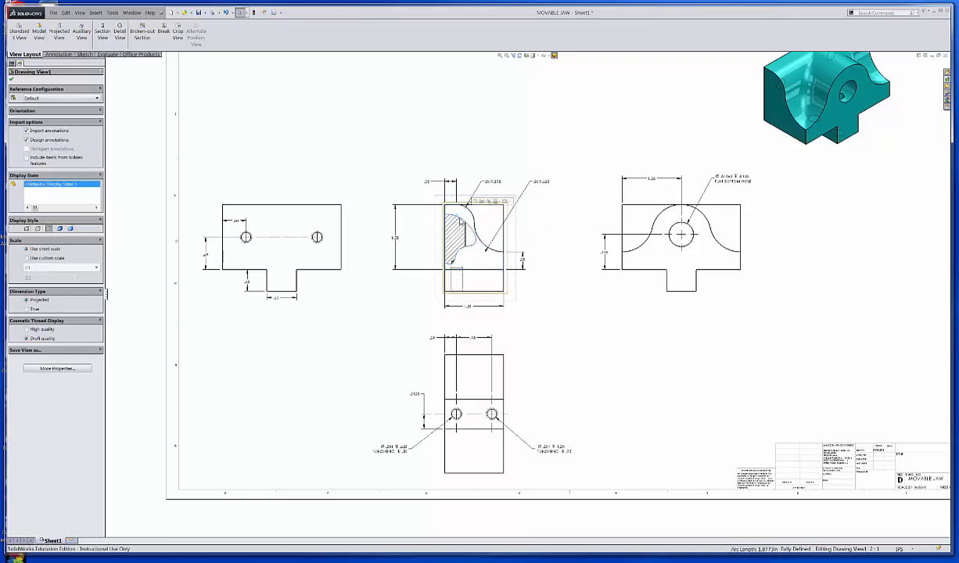
pyautogui.rightClick(462, 222)
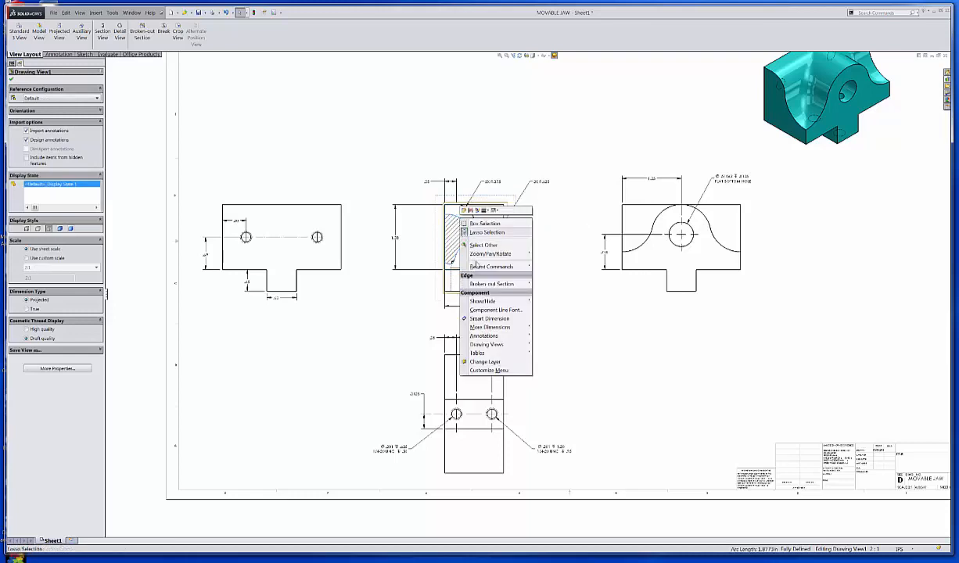
pyautogui.moveTo(509, 285)
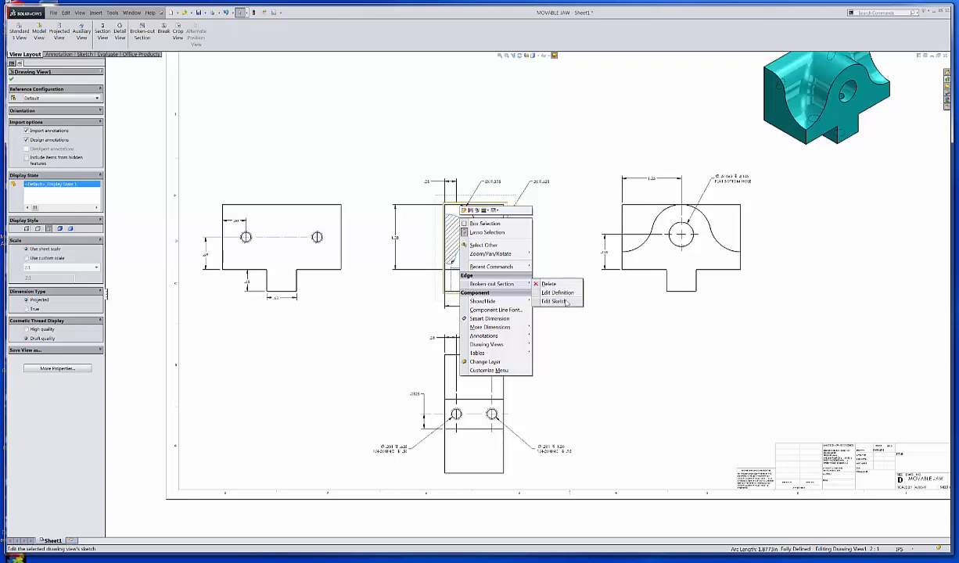
pyautogui.click(555, 301)
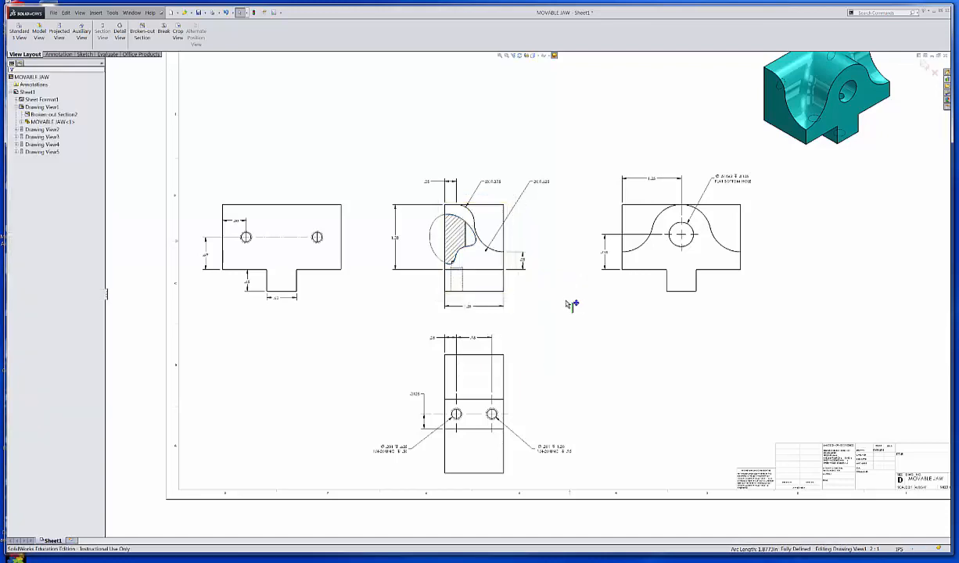
pyautogui.click(468, 254)
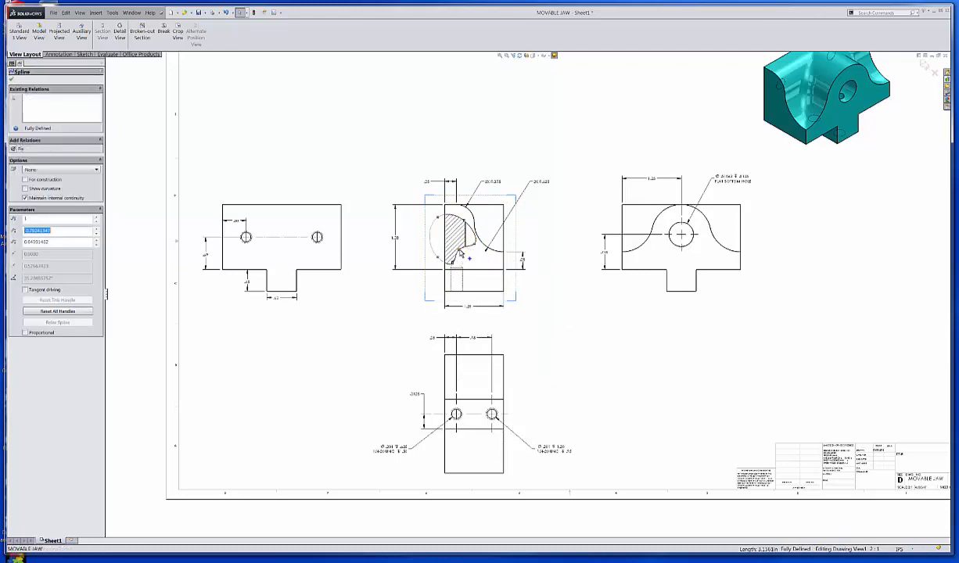
pyautogui.click(471, 246)
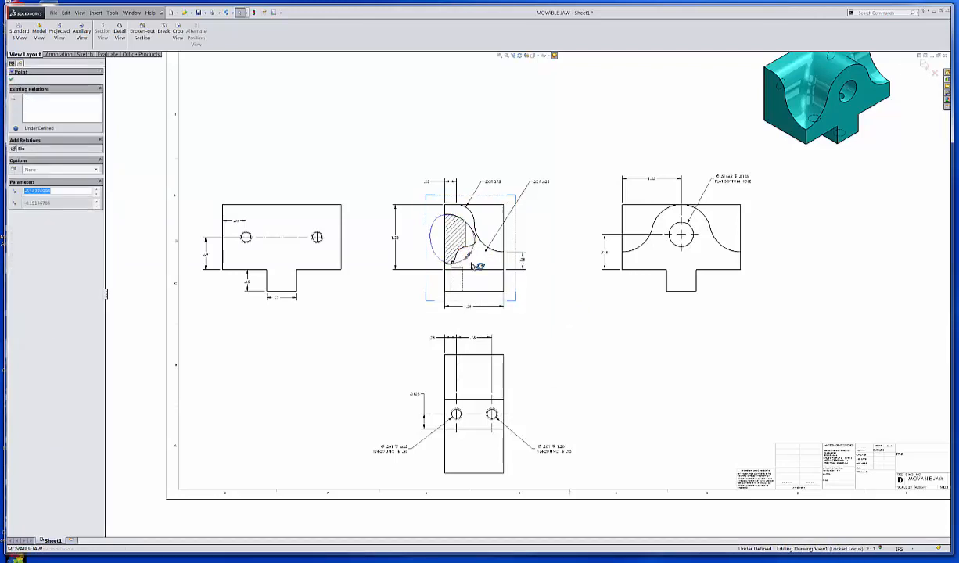
pyautogui.click(392, 139)
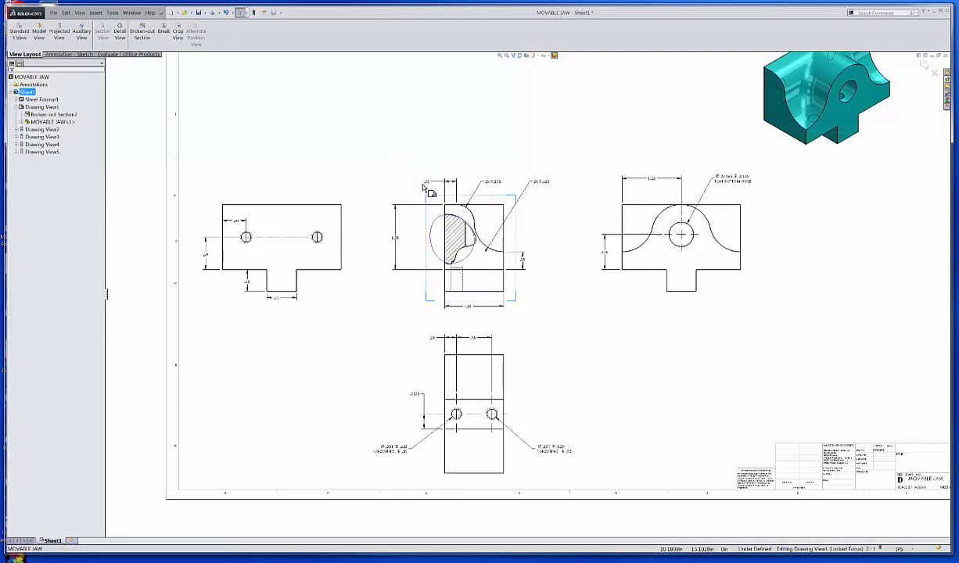
# Step: Move the upper point of the section's boundary spline slightly up towards the jaw's top edge
pyautogui.click(452, 223)
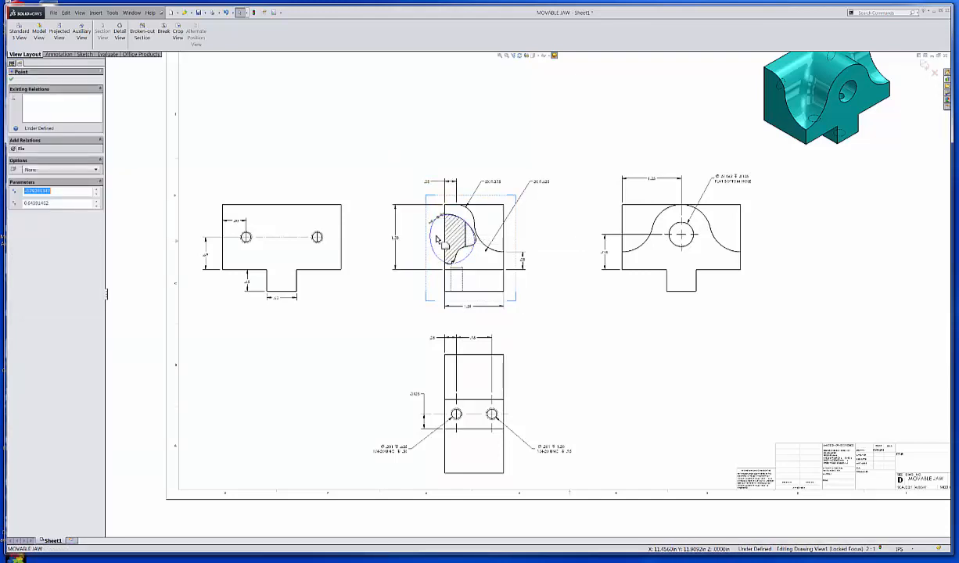
pyautogui.click(400, 154)
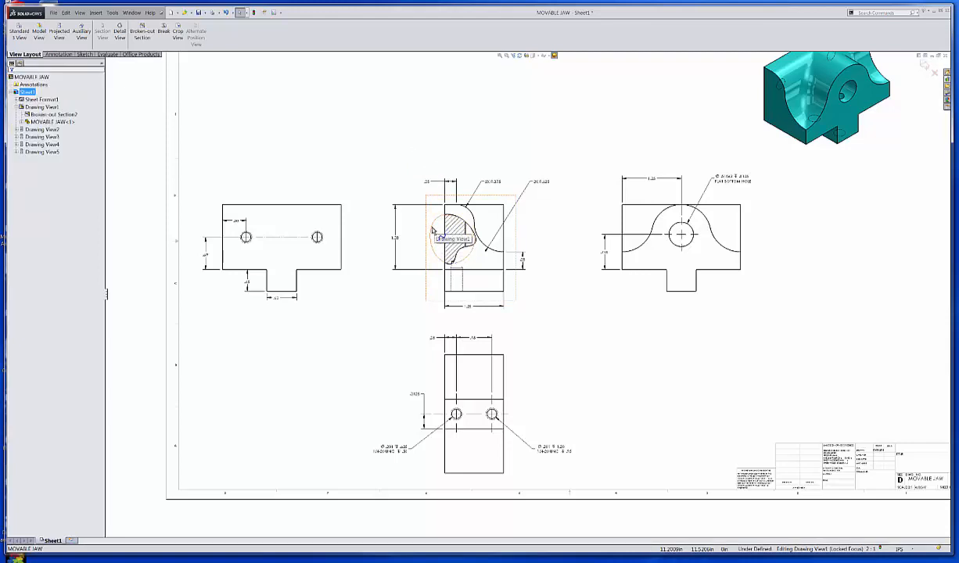
pyautogui.click(433, 231)
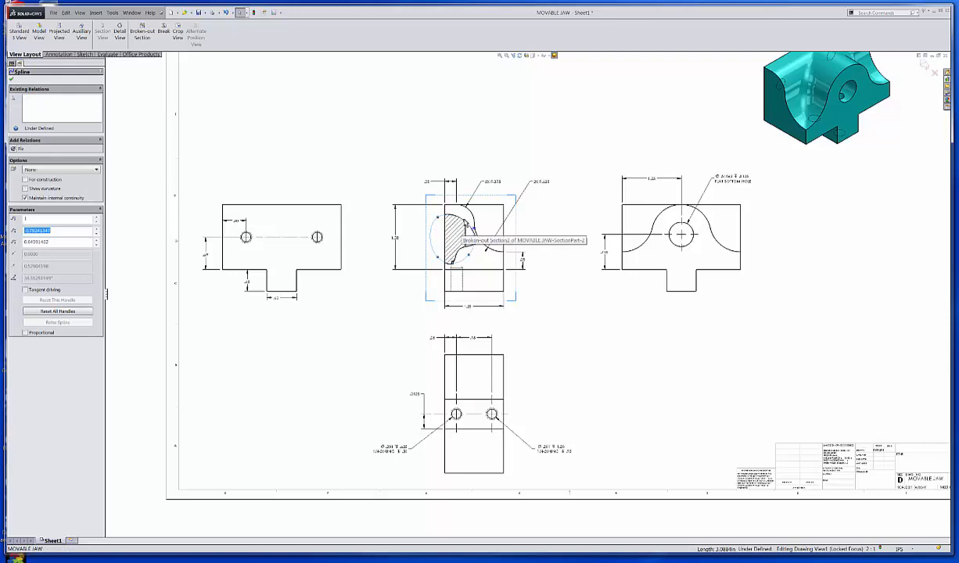
pyautogui.click(465, 222)
pyautogui.moveTo(466, 219); pyautogui.dragTo(464, 214)
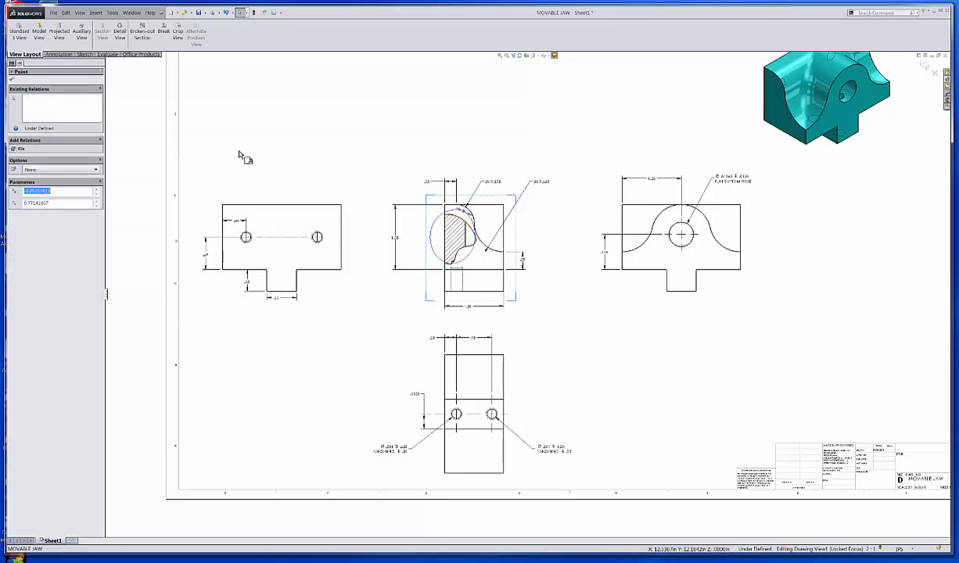
pyautogui.click(12, 80)
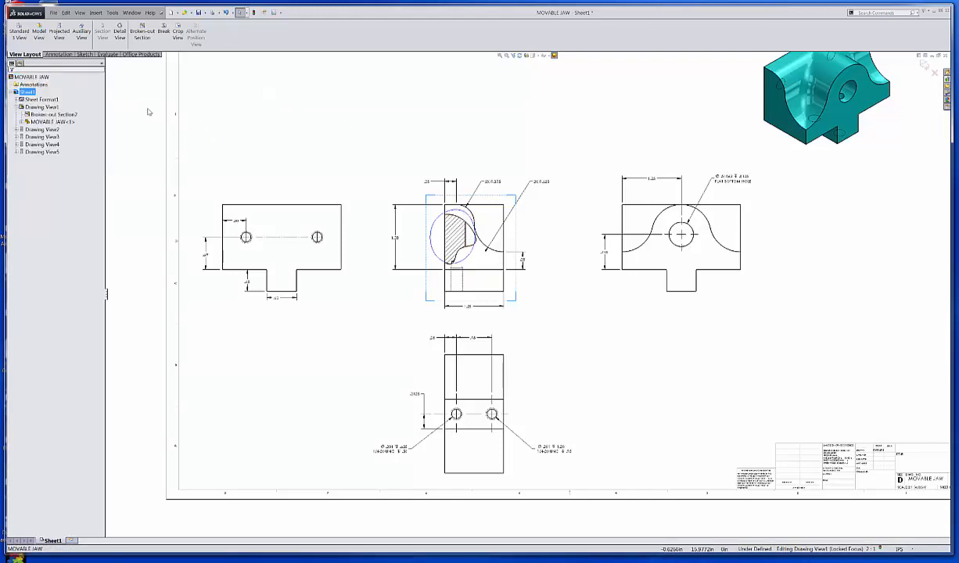
# Step: Leave the section sketch by switching to the sheet format and back to the sheet, and rebuild the drawing to update the broken-out section
pyautogui.rightClick(50, 102)
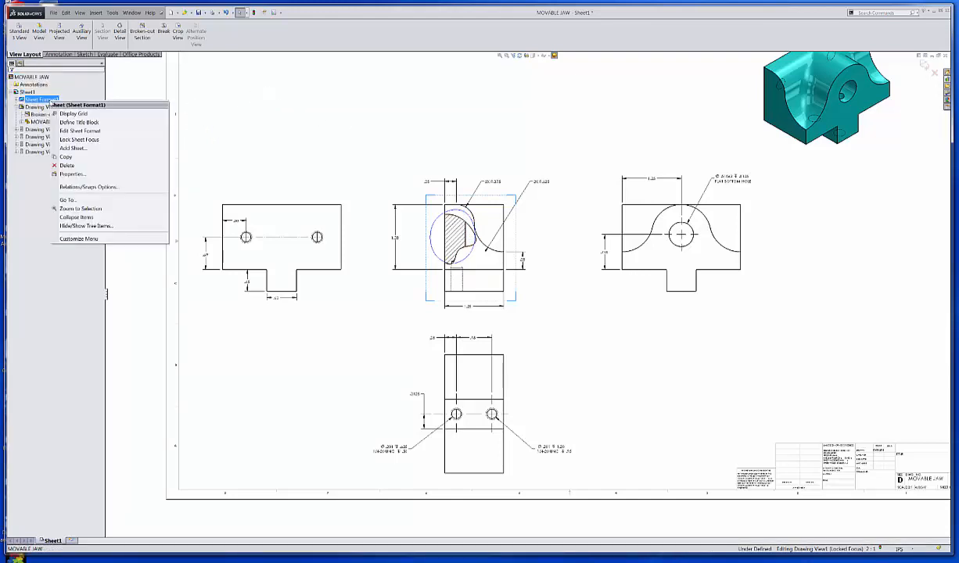
pyautogui.click(75, 130)
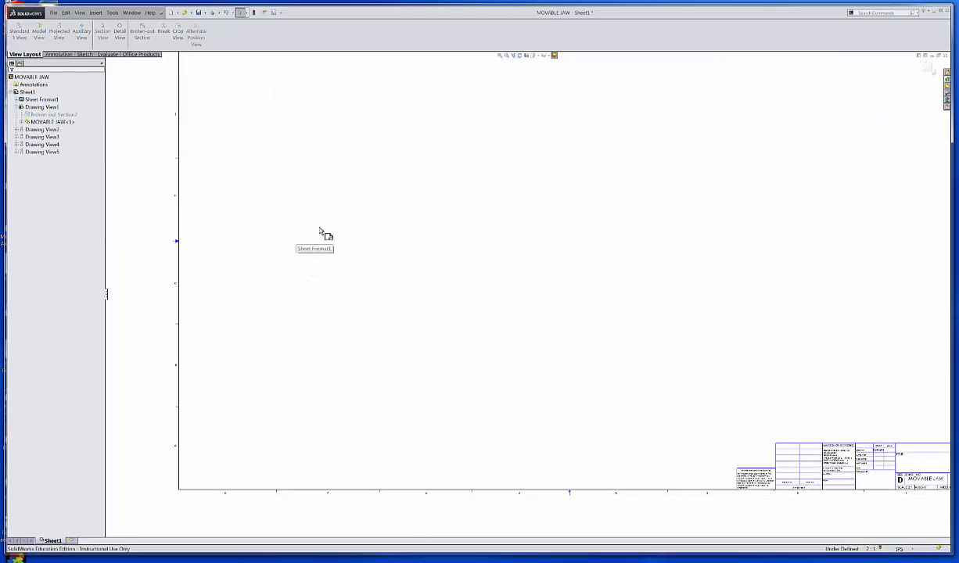
pyautogui.click(39, 101)
pyautogui.rightClick(36, 103)
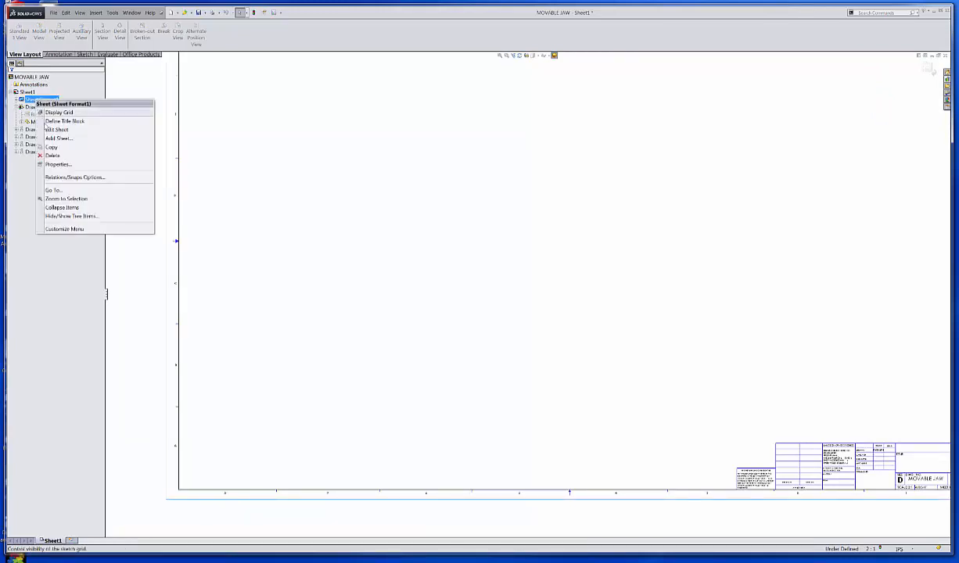
pyautogui.click(56, 129)
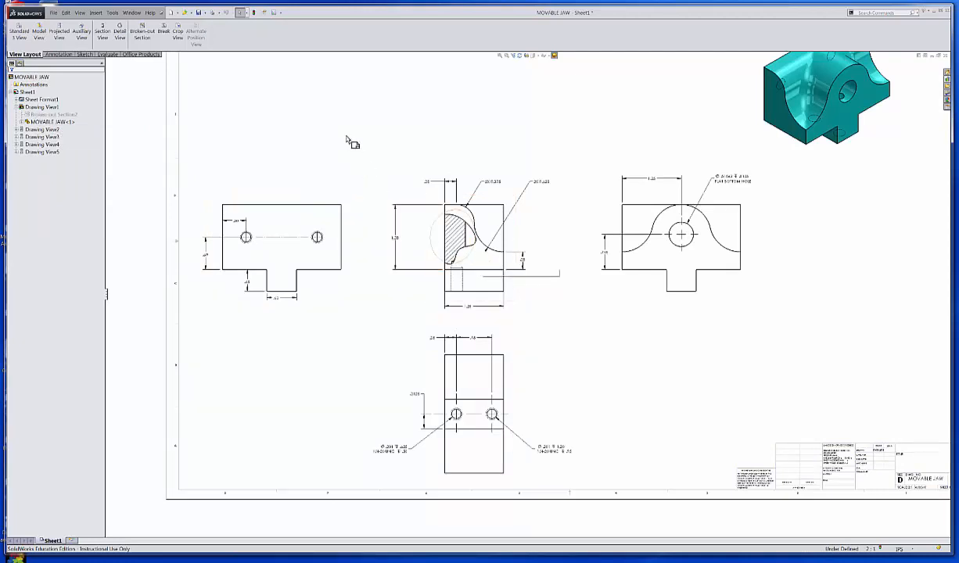
pyautogui.click(254, 14)
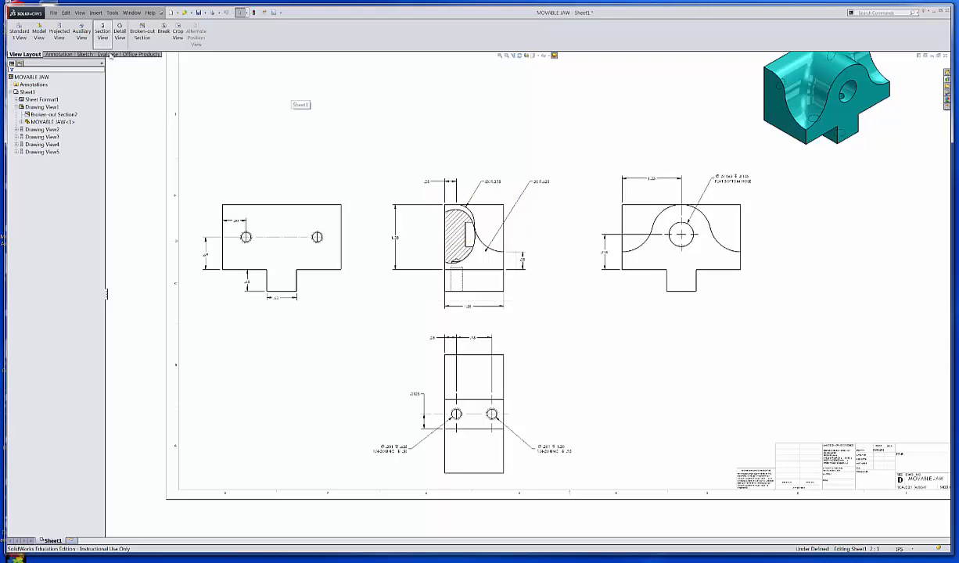
# Step: Add a centerline between the two horizontal edges of the flat-bottom hole in the section and extend it past the jaw's right edge
pyautogui.click(58, 54)
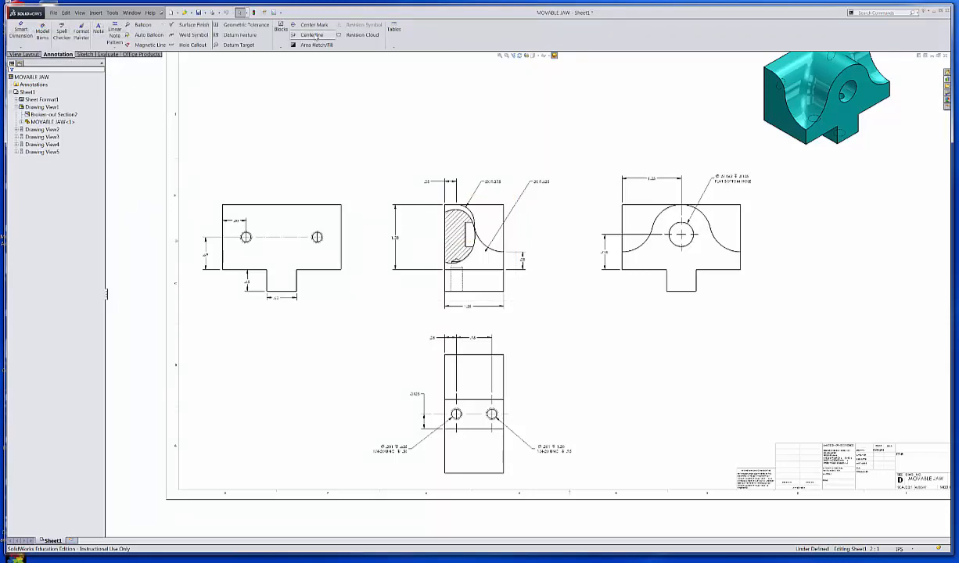
pyautogui.click(329, 37)
pyautogui.scroll(-5, 479, 241)
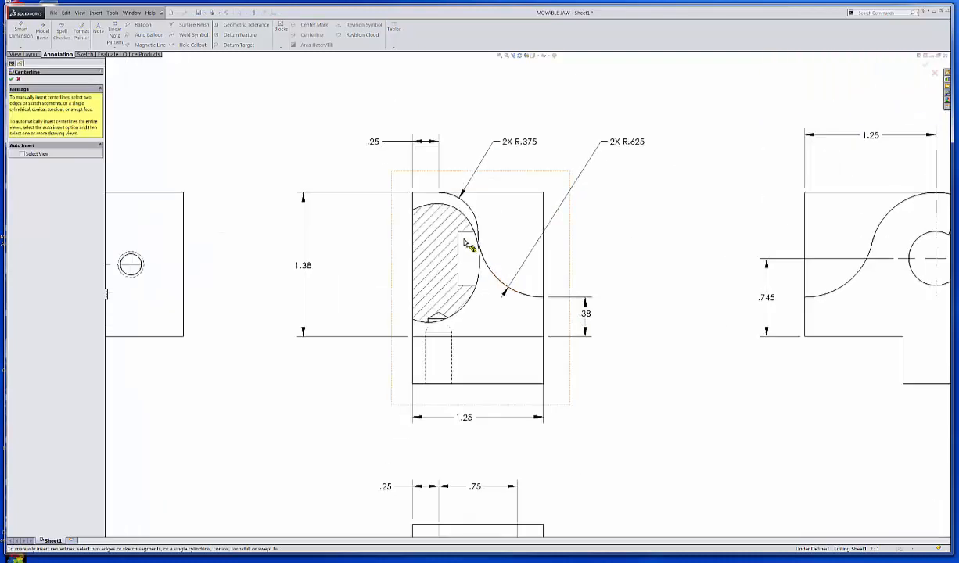
pyautogui.click(476, 235)
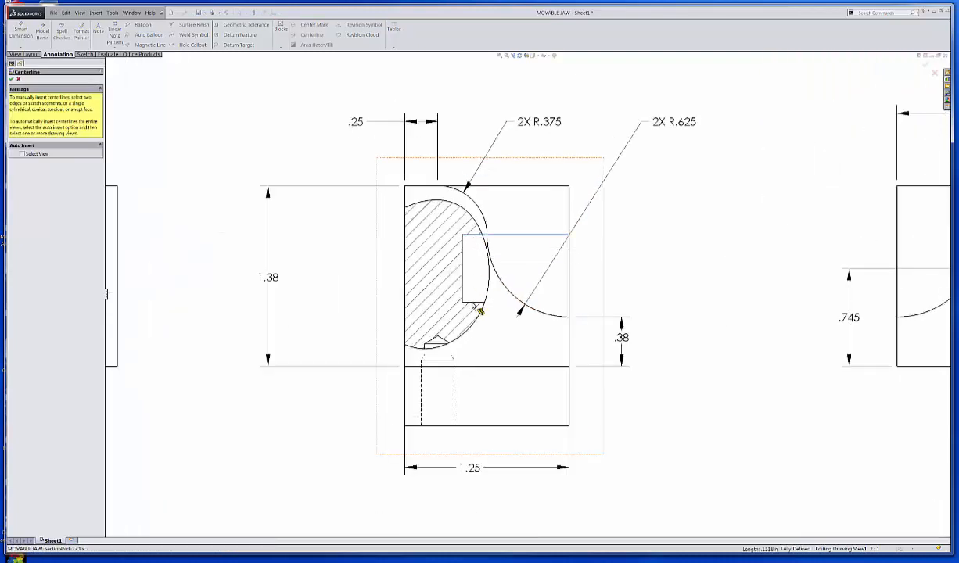
pyautogui.click(474, 304)
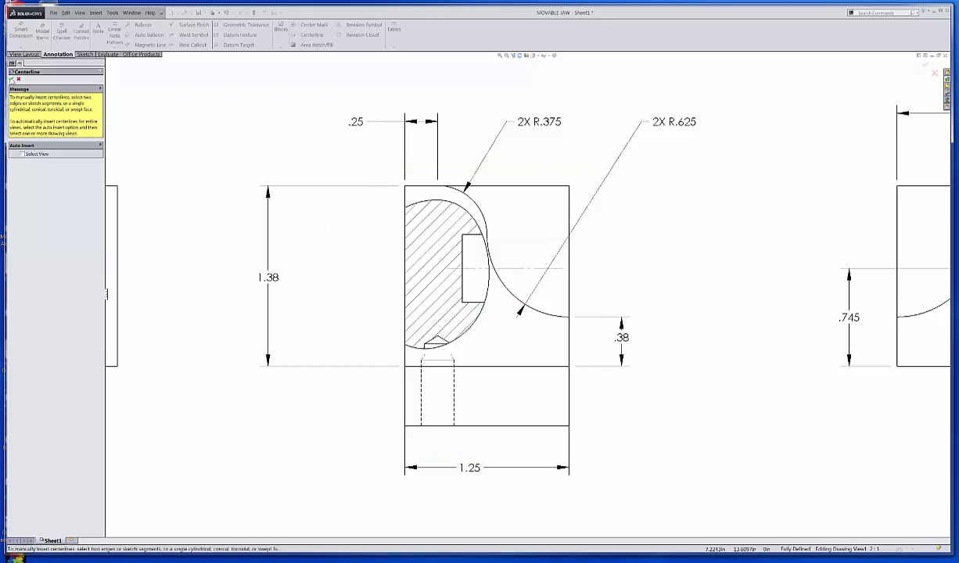
pyautogui.click(11, 79)
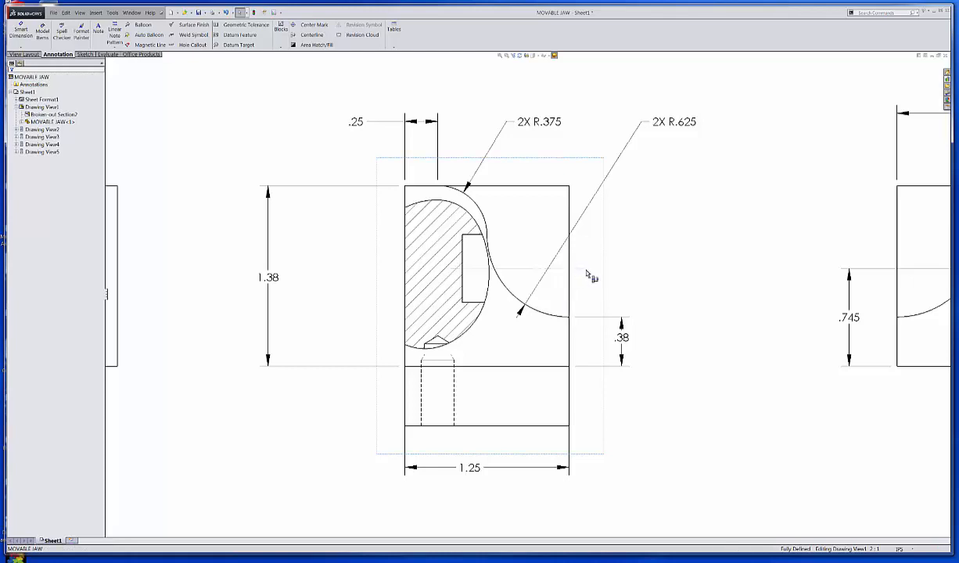
pyautogui.click(228, 99)
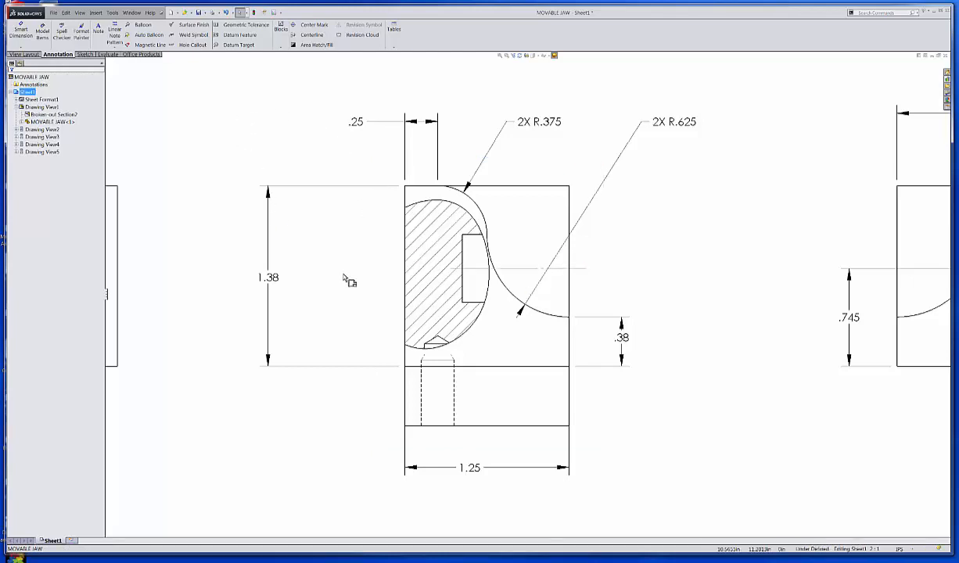
pyautogui.scroll(5, 519, 292)
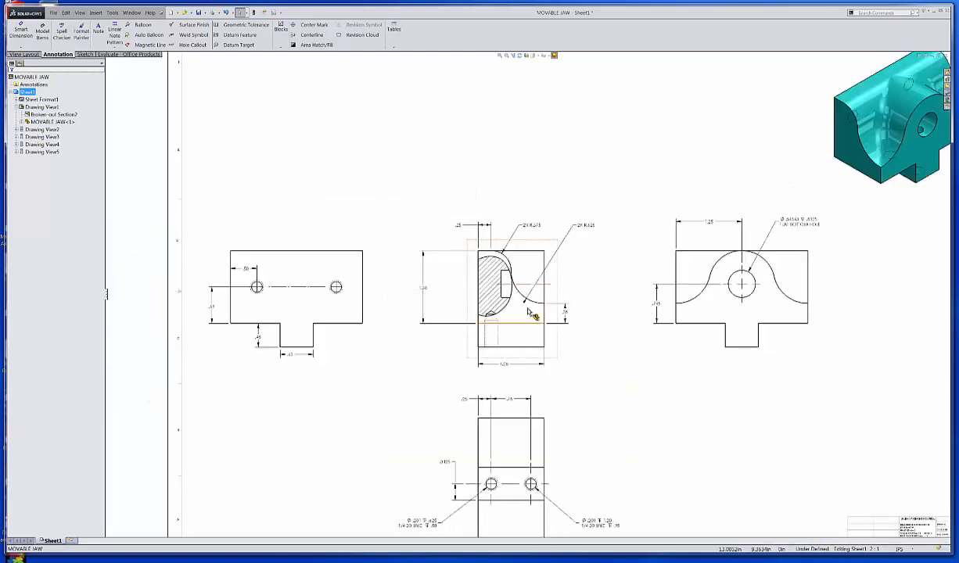
pyautogui.scroll(-2, 532, 313)
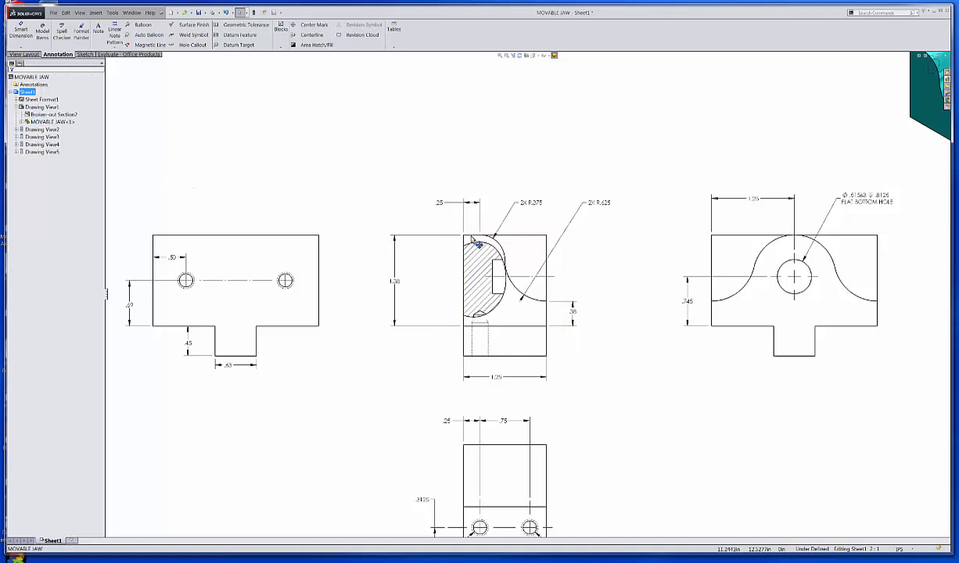
# Step: Edit the broken-out section's sketch on the jaw's side view and shift the boundary spline slightly downward
pyautogui.click(480, 247)
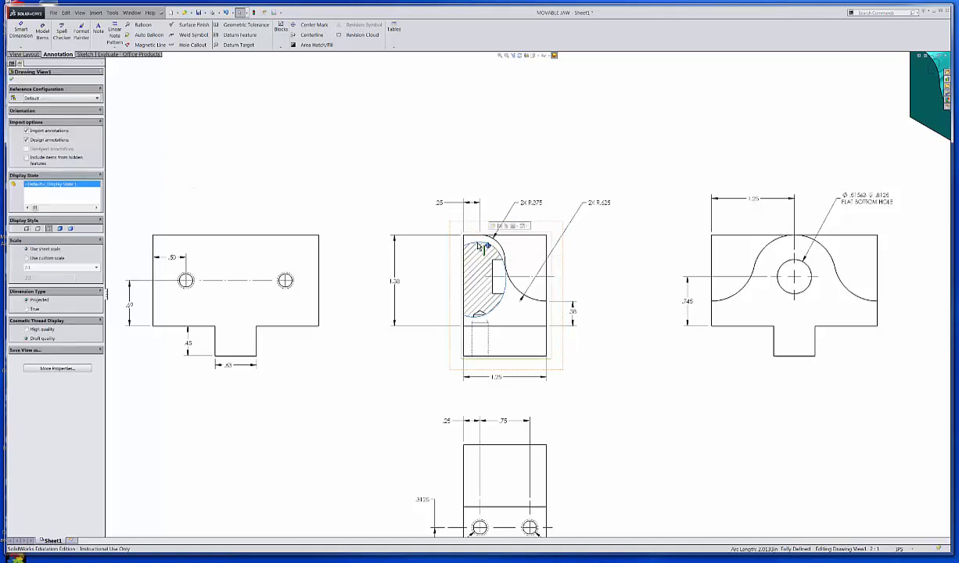
pyautogui.rightClick(480, 247)
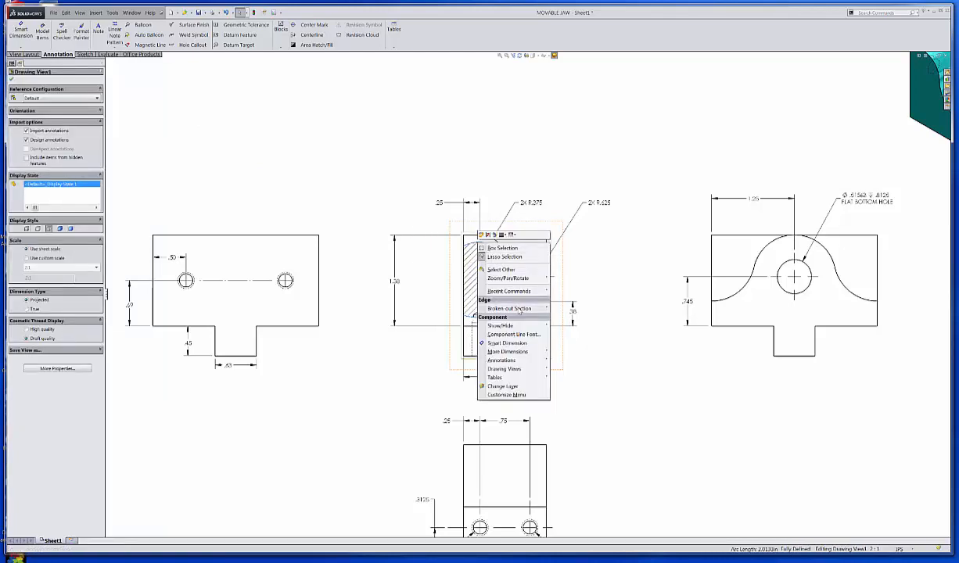
pyautogui.moveTo(523, 311)
pyautogui.click(579, 324)
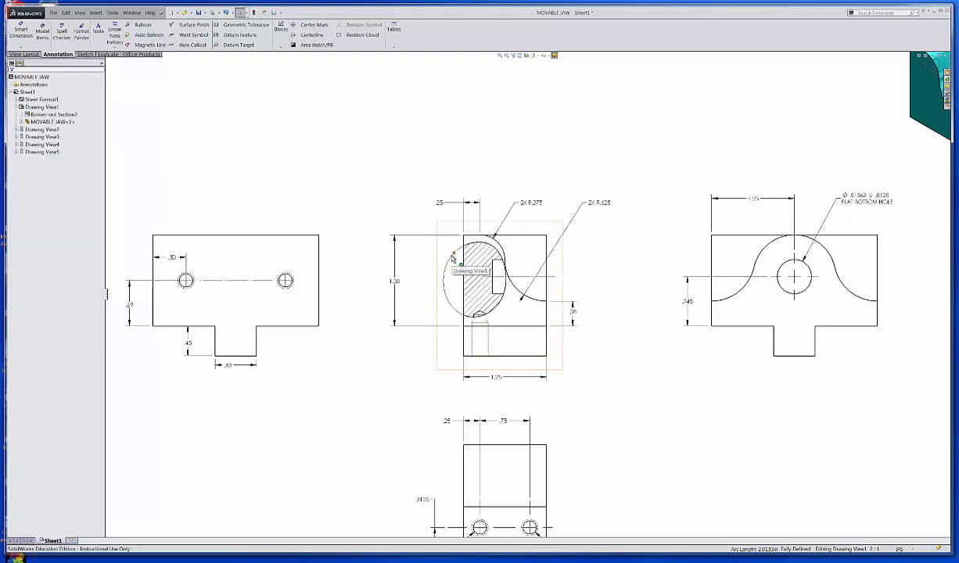
pyautogui.click(447, 276)
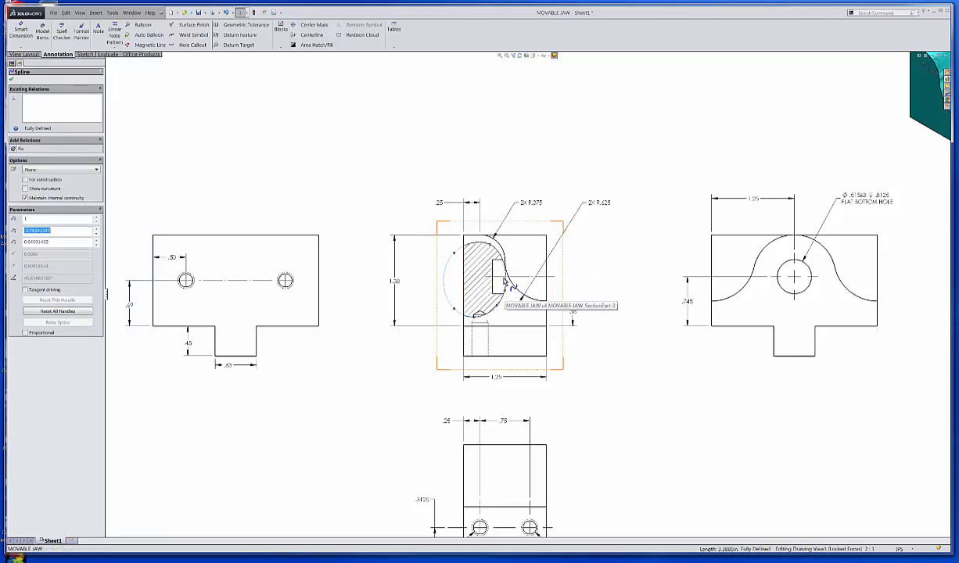
pyautogui.moveTo(509, 290); pyautogui.dragTo(507, 294)
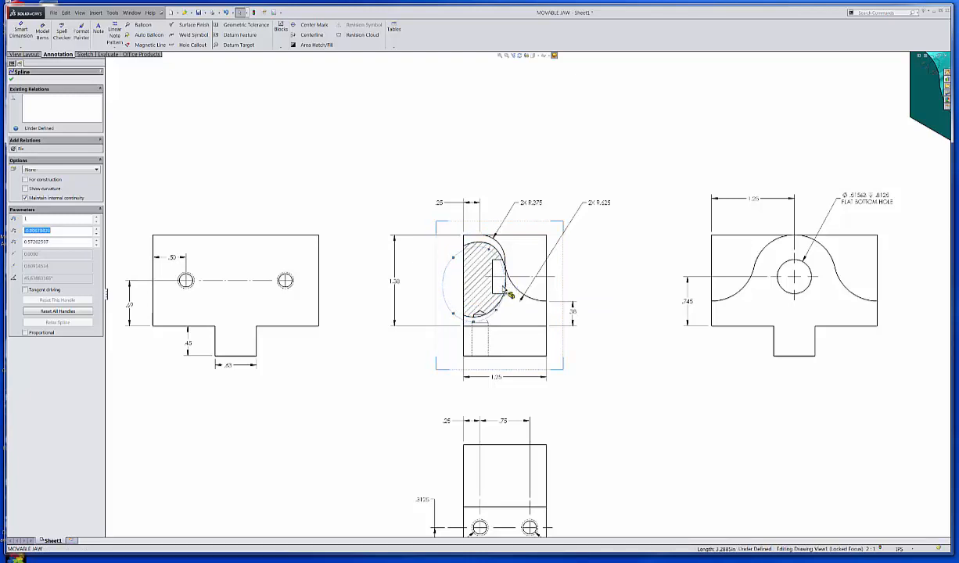
# Step: Move the boundary spline's outer lower point inward, just inside the jaw's left edge
pyautogui.click(490, 253)
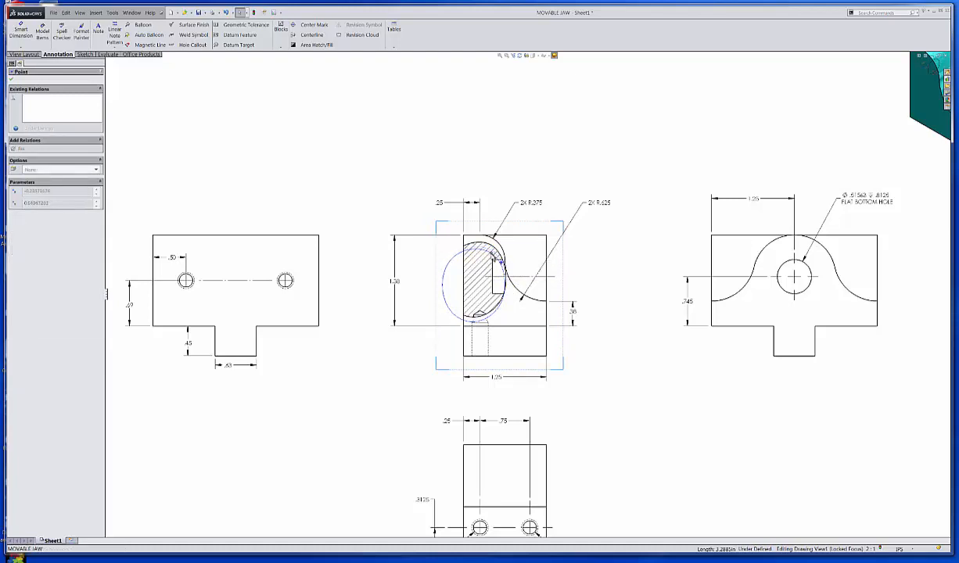
pyautogui.click(493, 256)
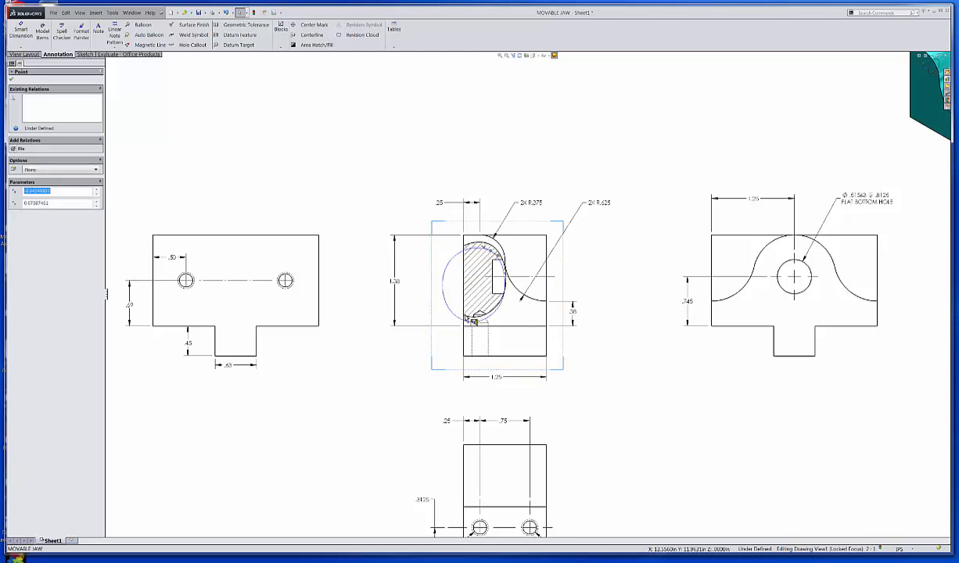
pyautogui.click(454, 316)
pyautogui.moveTo(454, 317); pyautogui.dragTo(466, 302)
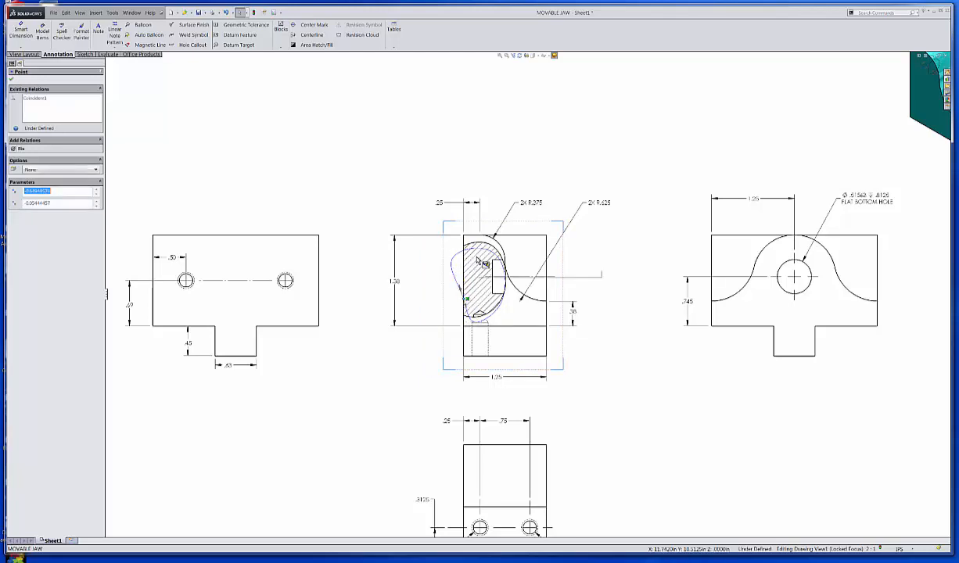
# Step: Adjust the tangent handle at the spline's upper point to dip the boundary's top, and leave the sketch to update the broken-out section
pyautogui.click(484, 260)
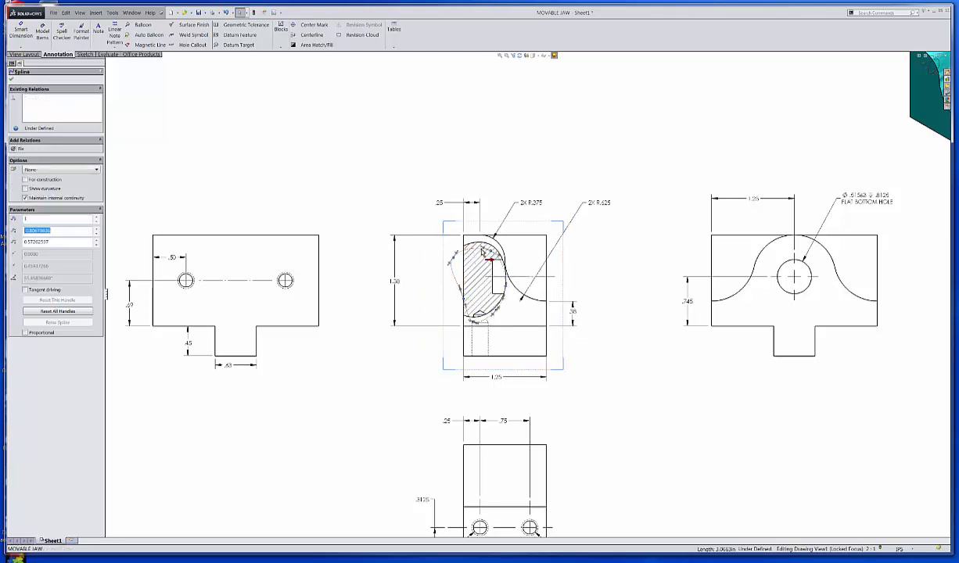
pyautogui.moveTo(486, 249); pyautogui.dragTo(484, 266)
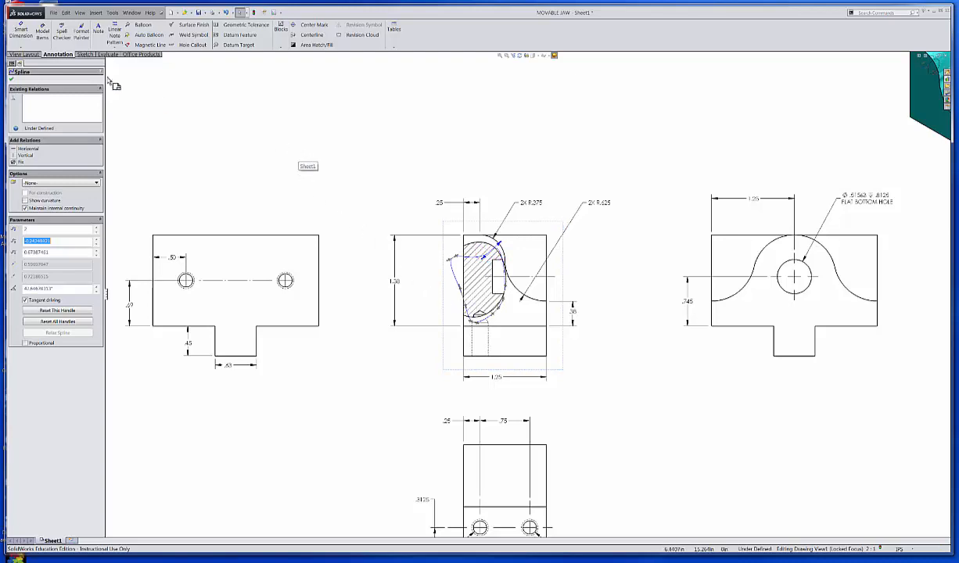
pyautogui.click(11, 79)
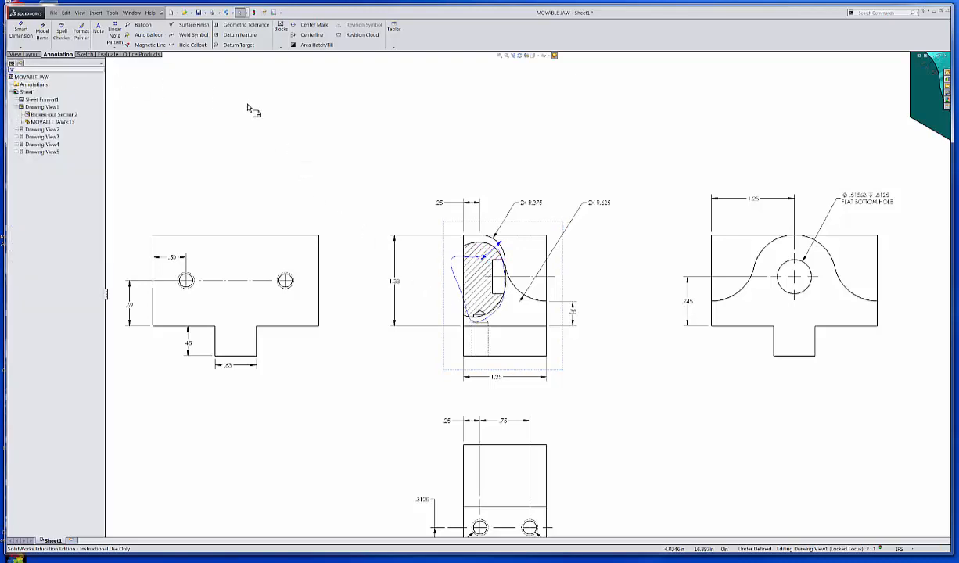
pyautogui.rightClick(324, 117)
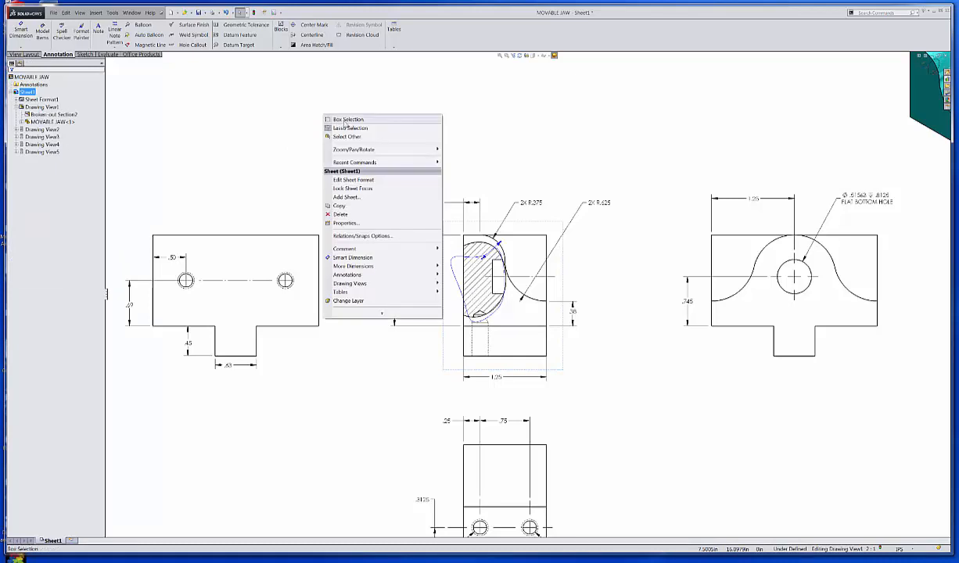
pyautogui.click(273, 123)
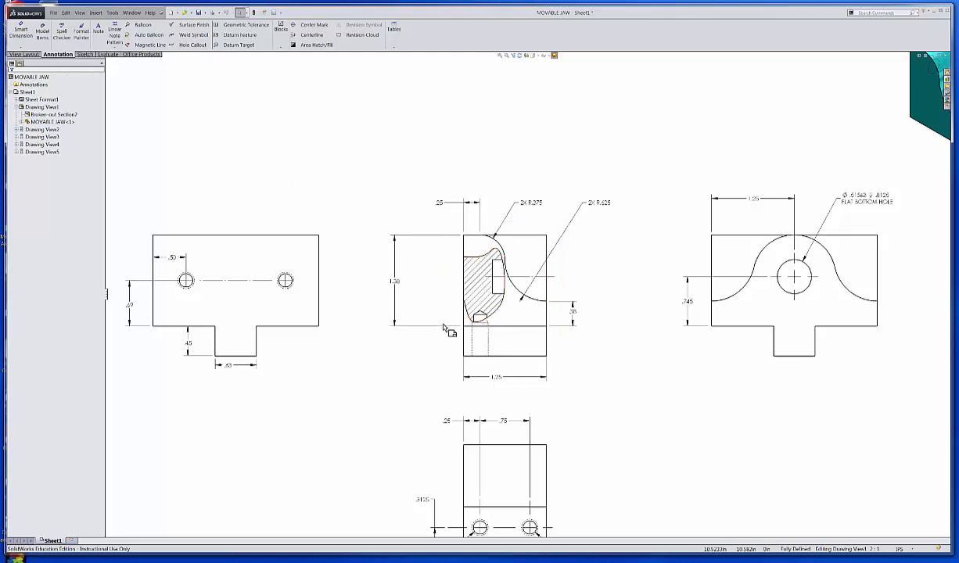
# Step: Start a section view with a horizontal cutting line through the center of the flat-bottom hole in the jaw's side view
pyautogui.scroll(-2, 486, 340)
pyautogui.scroll(3, 499, 349)
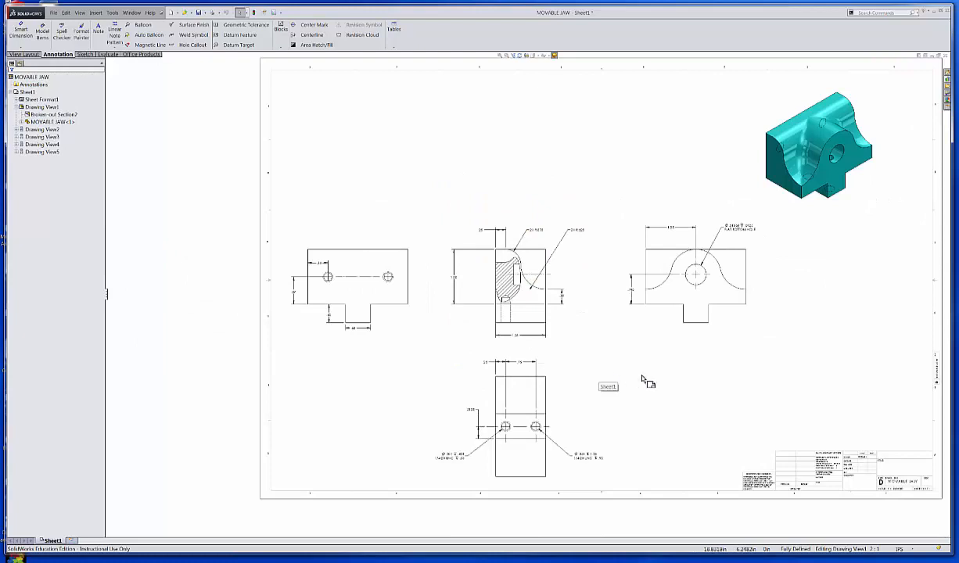
pyautogui.moveTo(626, 365); pyautogui.dragTo(520, 364, button='middle')
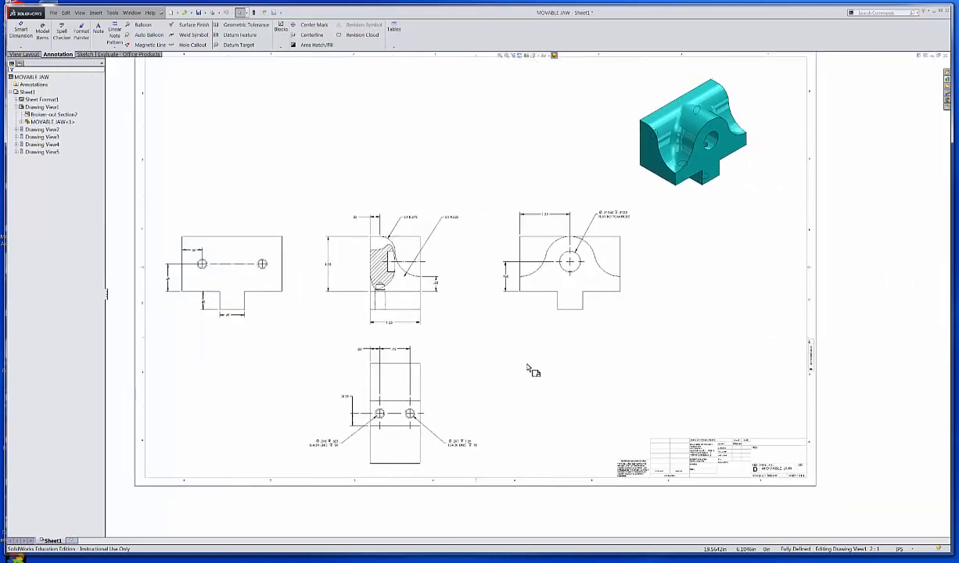
pyautogui.scroll(-1, 478, 349)
pyautogui.scroll(2, 481, 349)
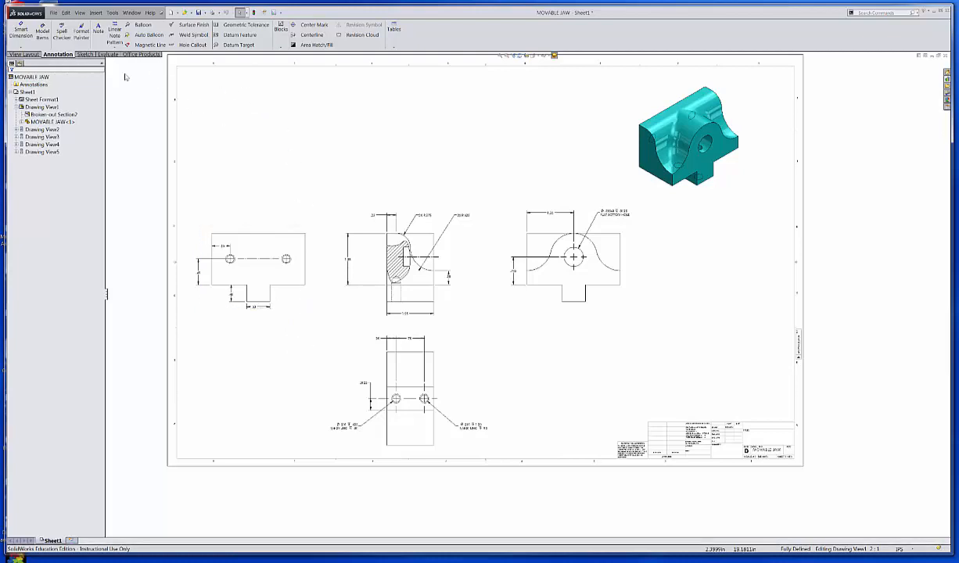
pyautogui.click(28, 55)
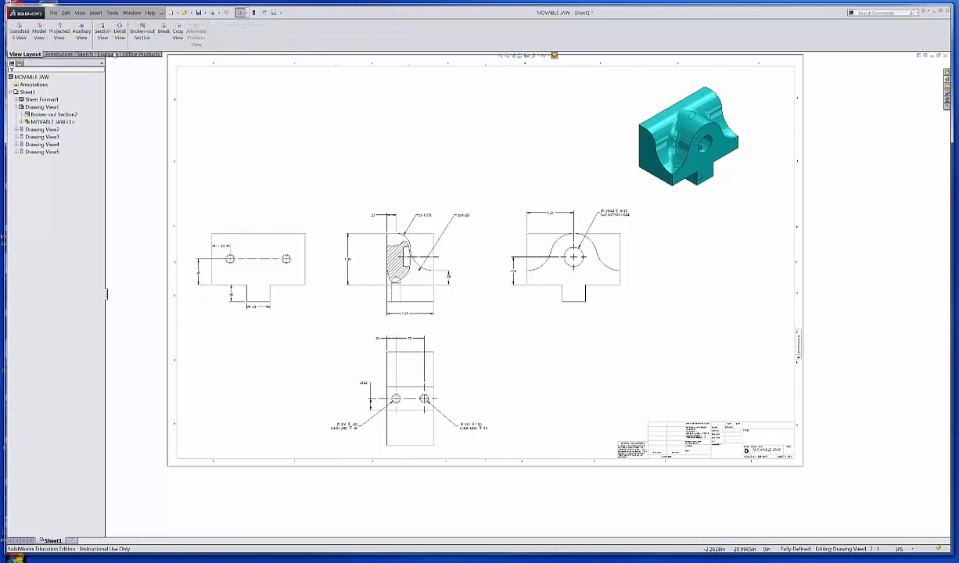
pyautogui.click(101, 34)
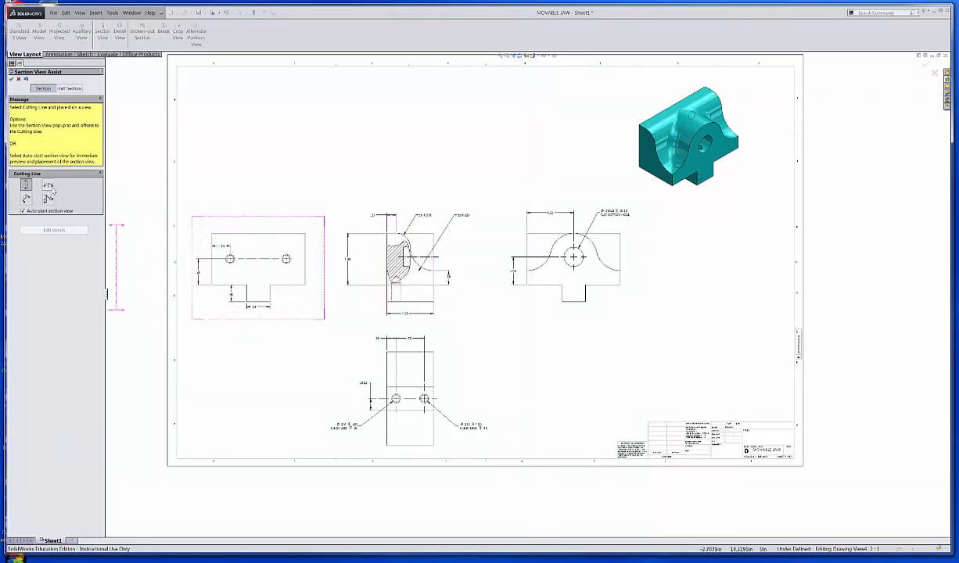
pyautogui.click(48, 186)
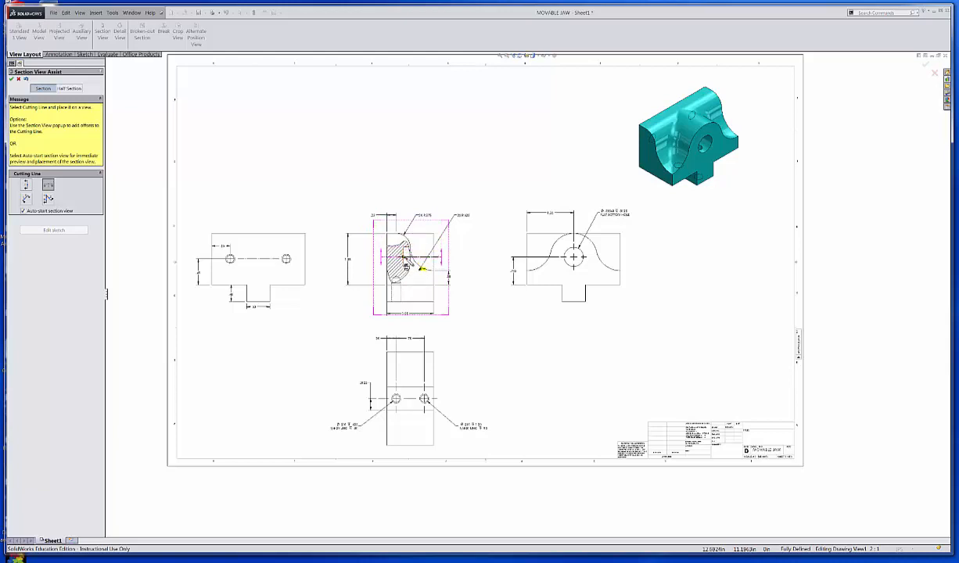
pyautogui.click(421, 269)
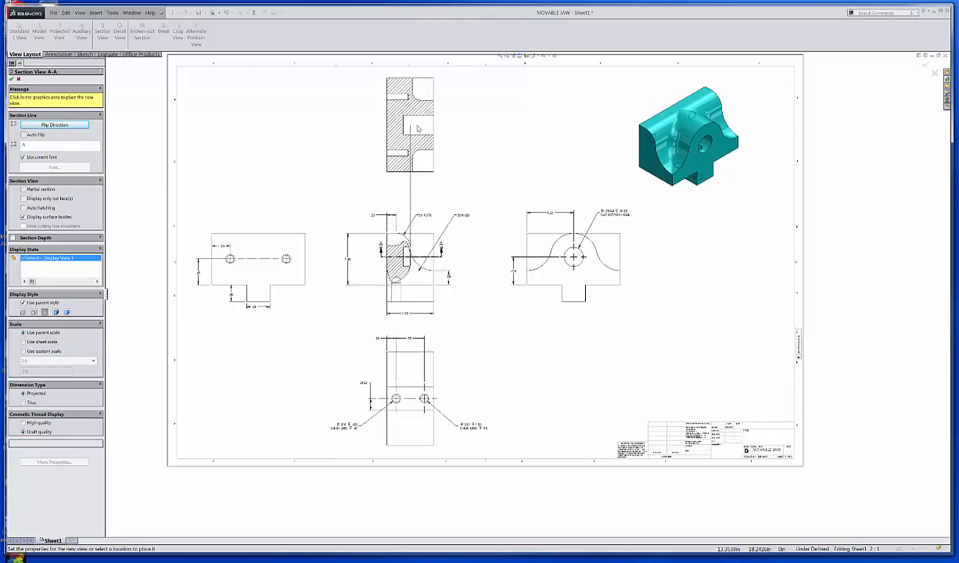
# Step: Flip the section's viewing direction downward and place section view A-A directly above the side view
pyautogui.click(66, 123)
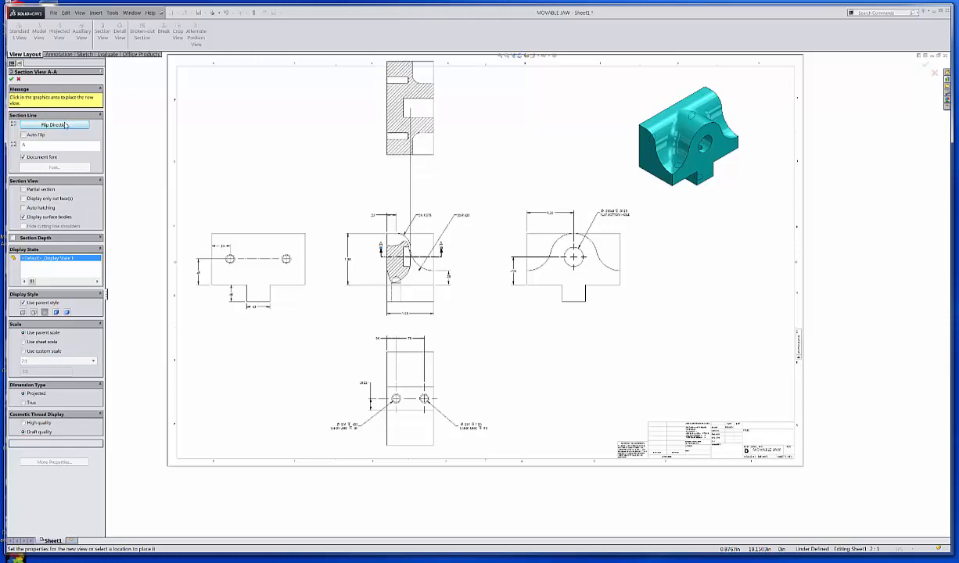
pyautogui.click(66, 126)
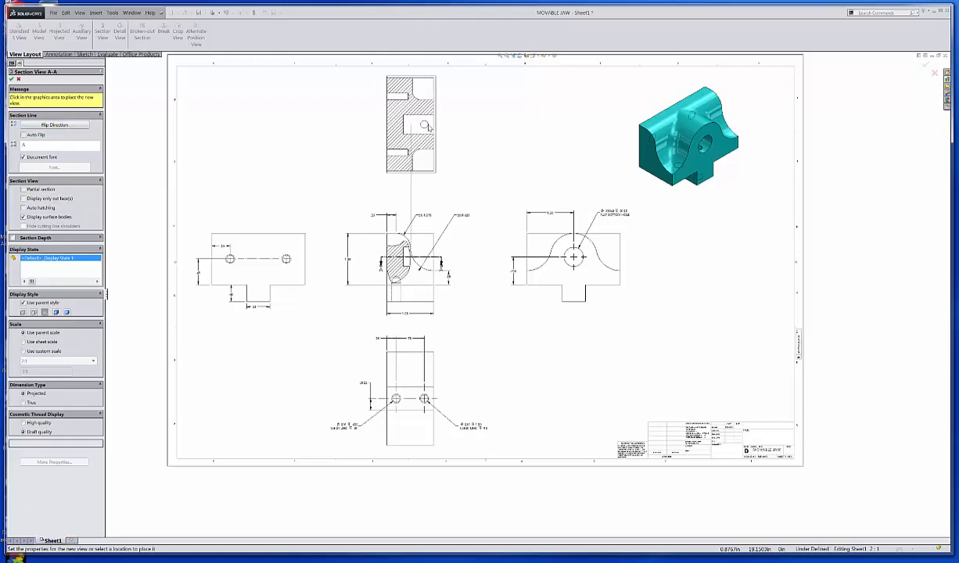
pyautogui.click(427, 127)
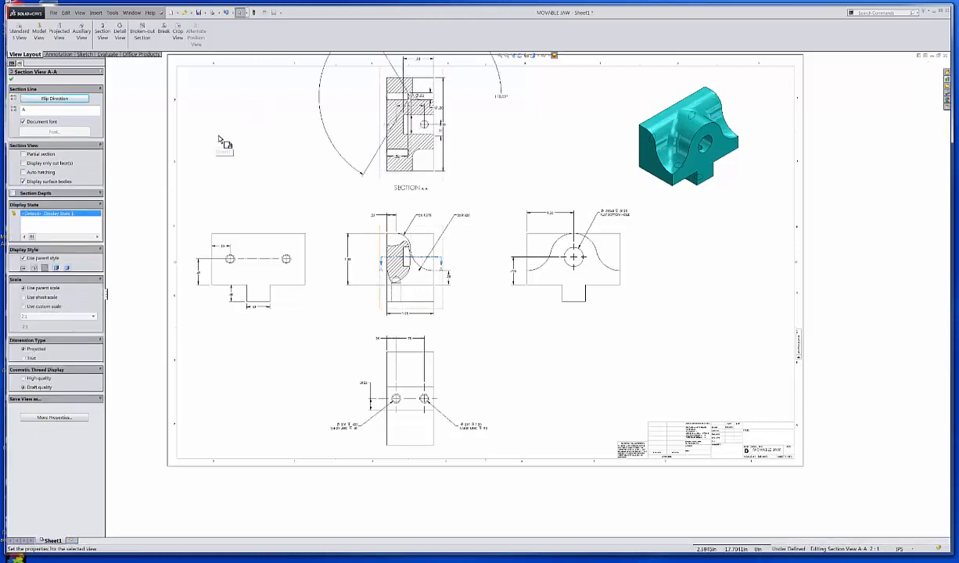
pyautogui.click(11, 79)
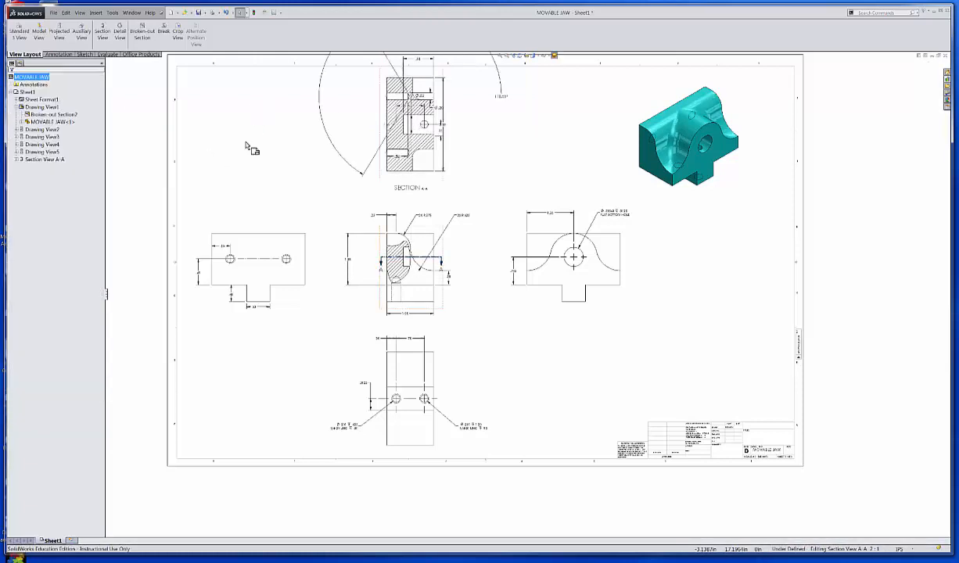
# Step: Delete the oversized angular dimension whose arc surrounds section view A-A
pyautogui.scroll(3, 450, 176)
pyautogui.scroll(-3, 487, 183)
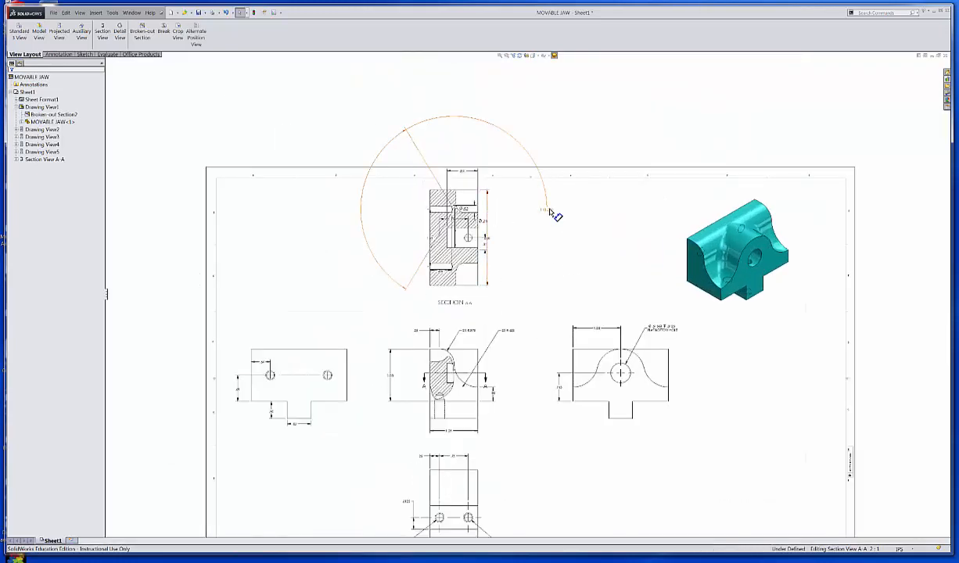
pyautogui.click(550, 212)
pyautogui.press('Delete')
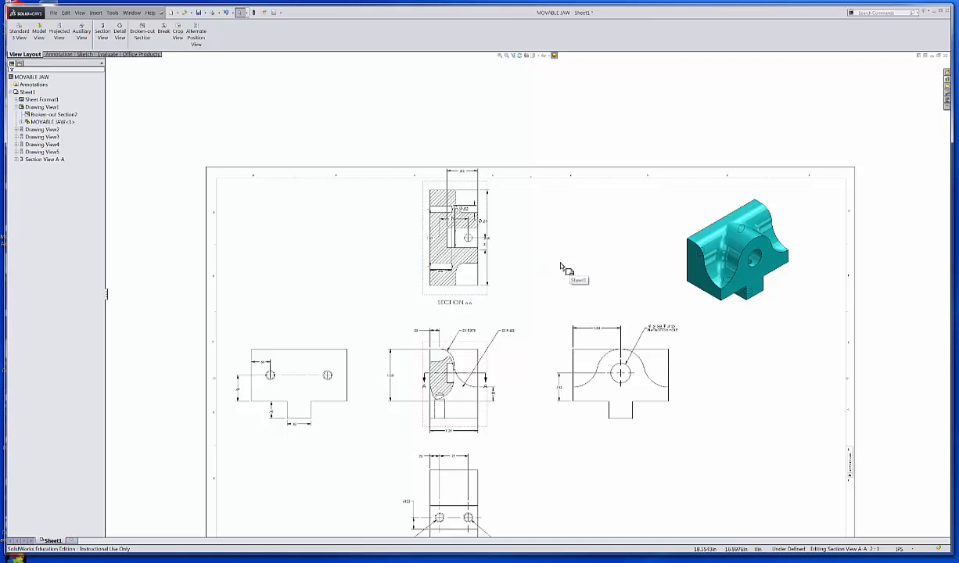
# Step: Examine section view A-A and the properties of its section line in the side view
pyautogui.scroll(-1, 540, 286)
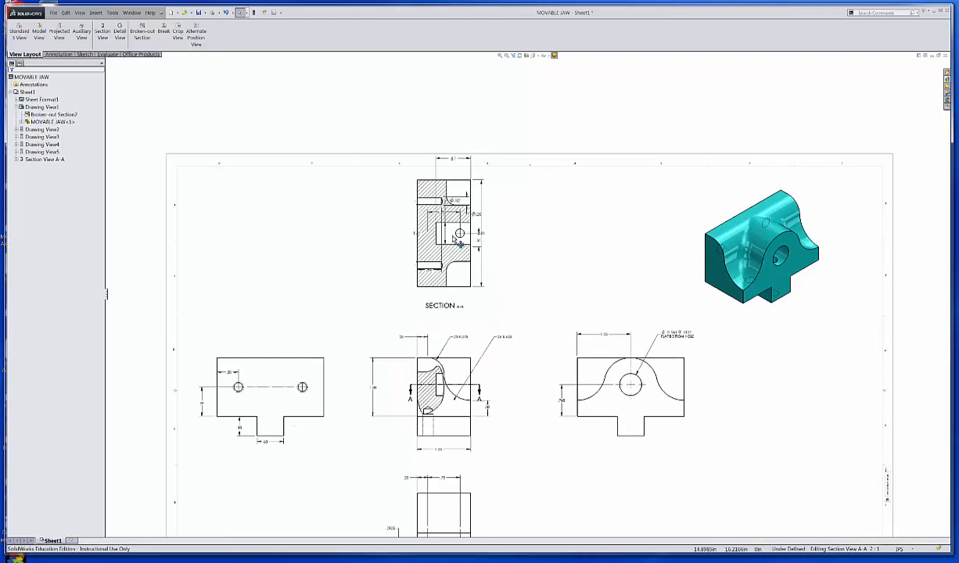
pyautogui.scroll(-3, 460, 242)
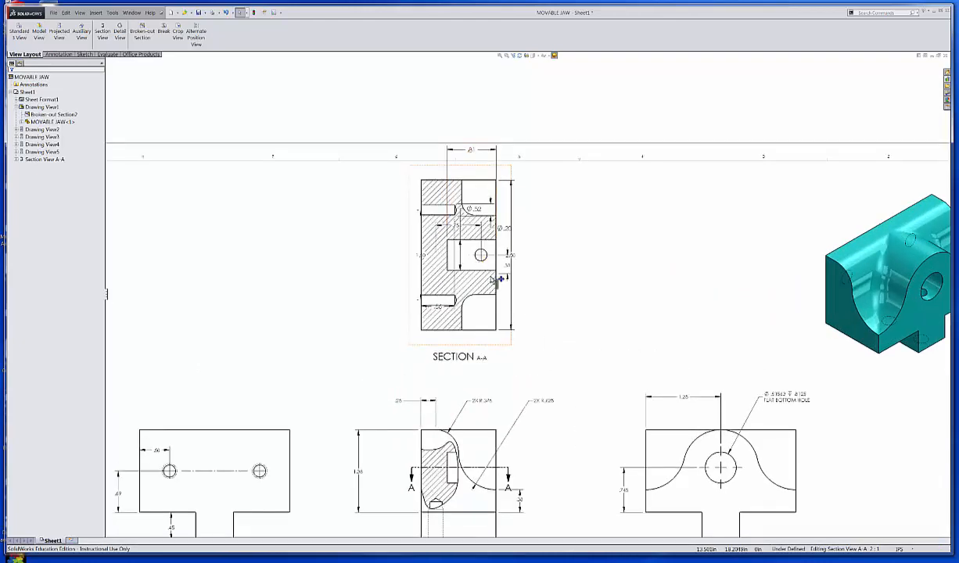
pyautogui.scroll(3, 550, 295)
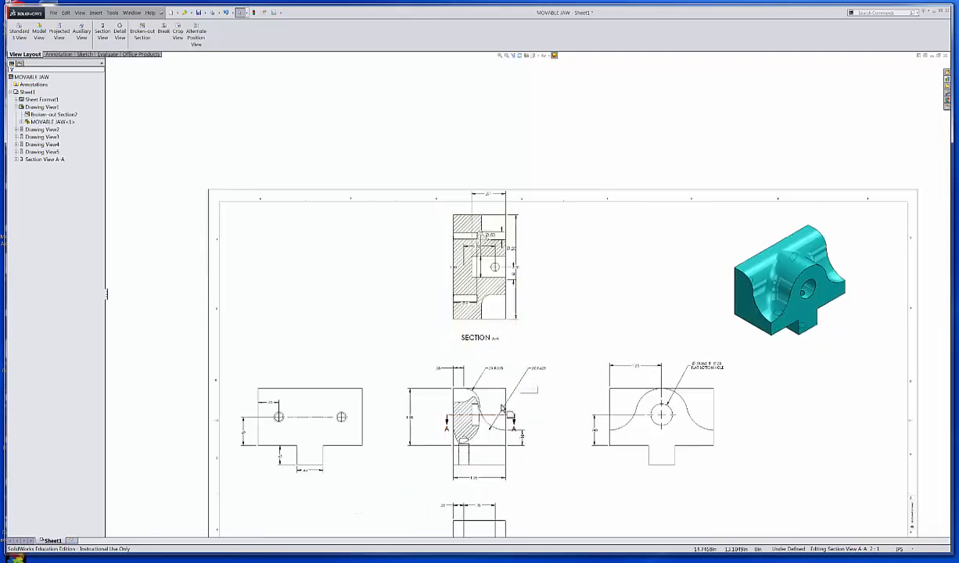
pyautogui.click(493, 413)
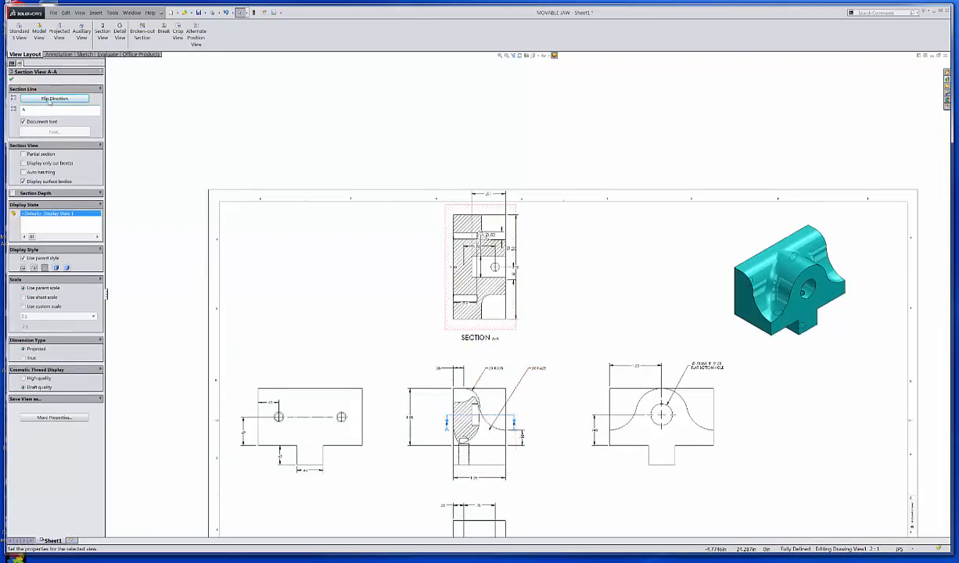
pyautogui.click(12, 79)
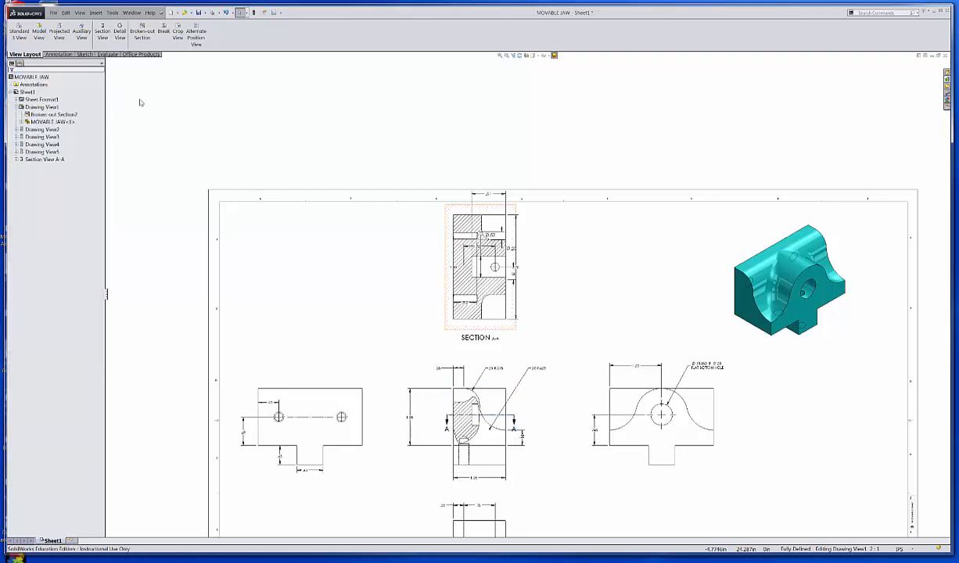
pyautogui.scroll(-2, 509, 395)
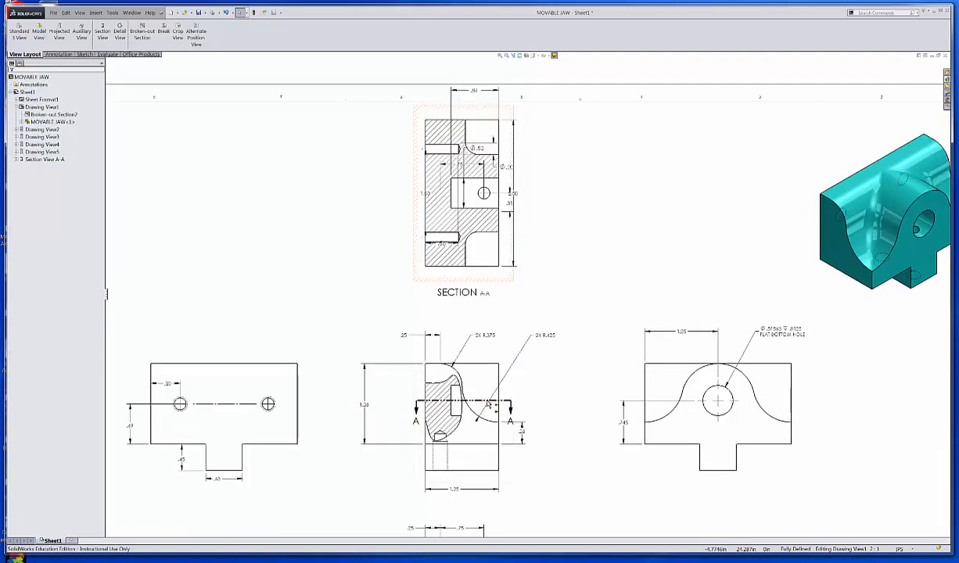
pyautogui.click(485, 406)
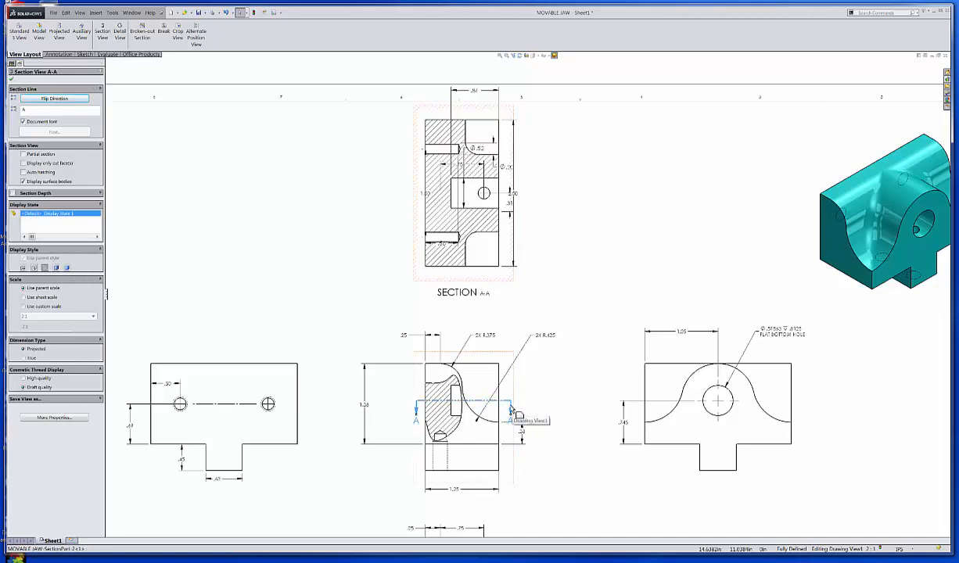
pyautogui.press('Escape')
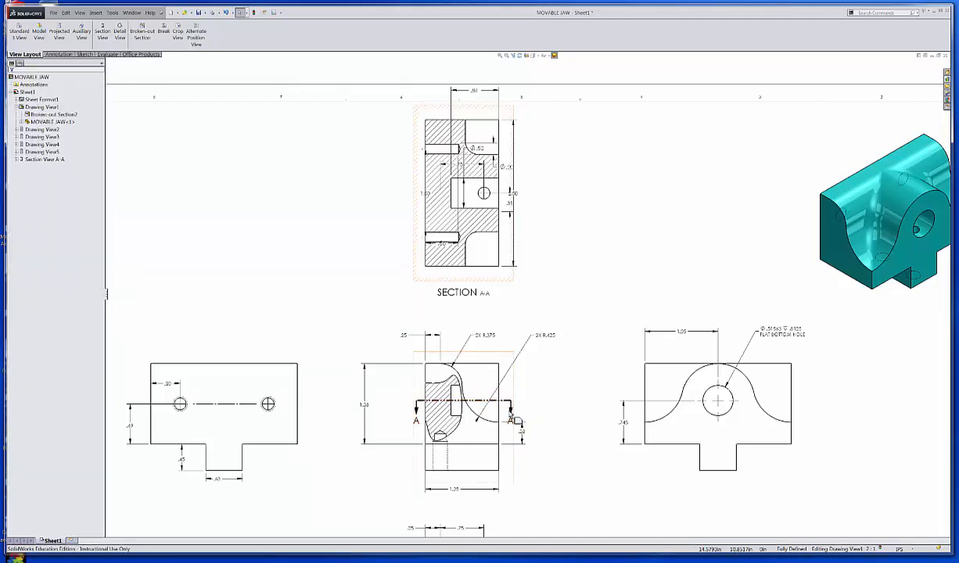
# Step: Adjust the arrow at one end of section line A-A in the side view and close its properties
pyautogui.click(511, 414)
pyautogui.press('Escape')
pyautogui.click(417, 407)
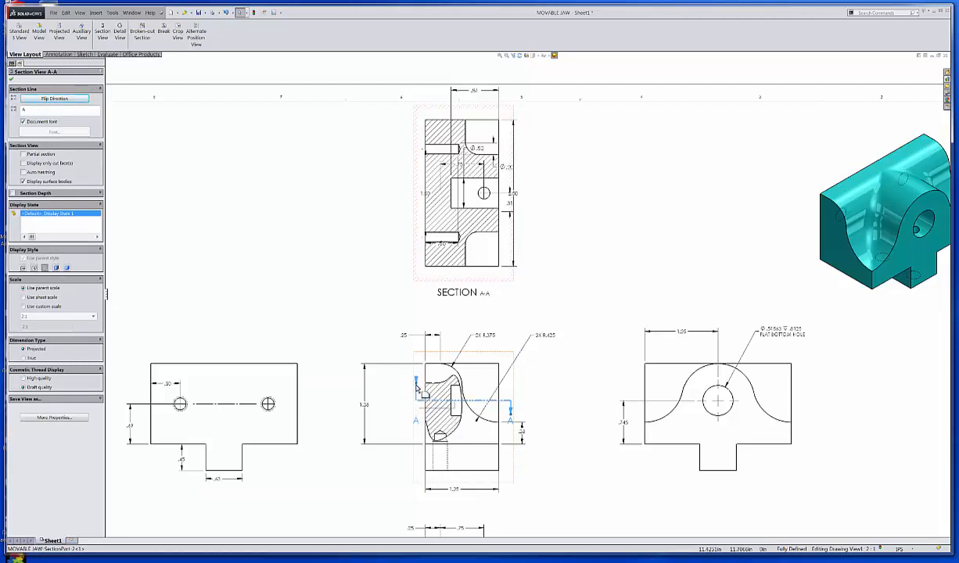
pyautogui.moveTo(417, 383); pyautogui.dragTo(415, 420)
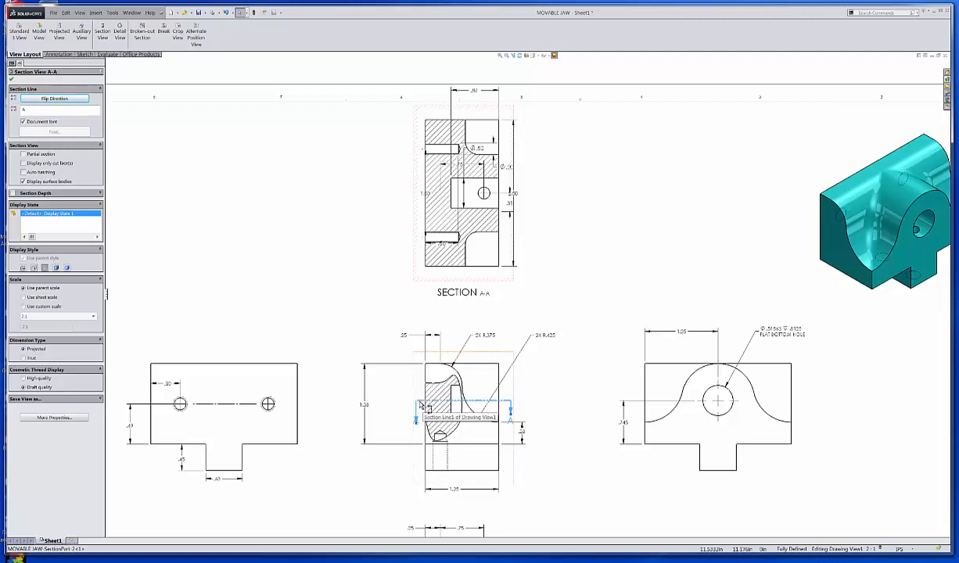
pyautogui.click(421, 393)
pyautogui.press('Escape')
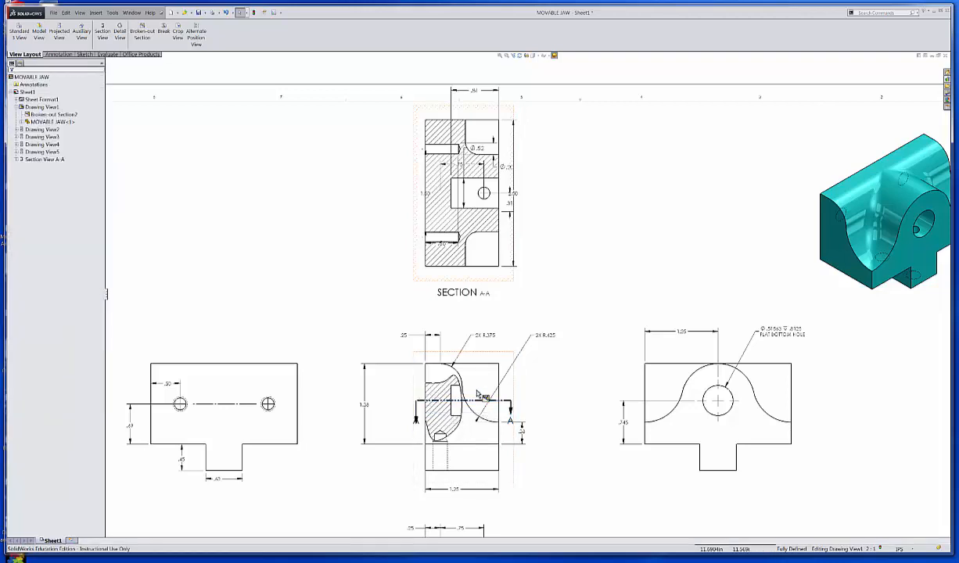
pyautogui.click(486, 407)
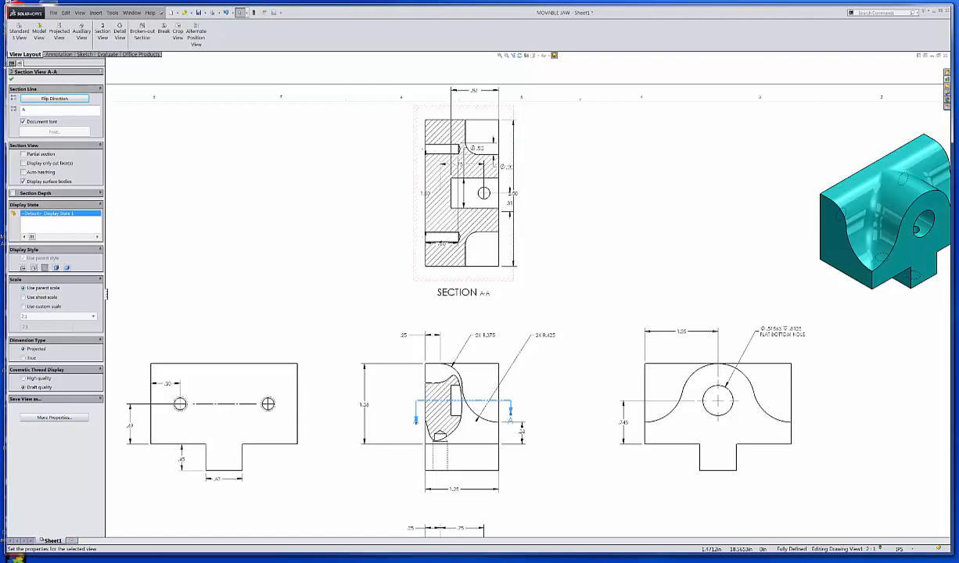
pyautogui.click(11, 79)
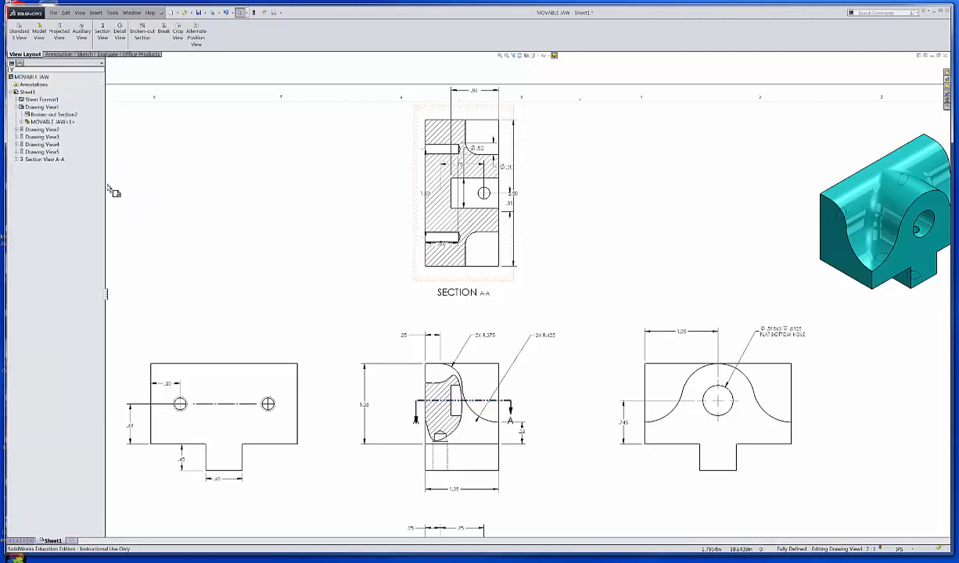
# Step: Delete section view A-A together with its section line and section sketch
pyautogui.click(37, 161)
pyautogui.rightClick(37, 160)
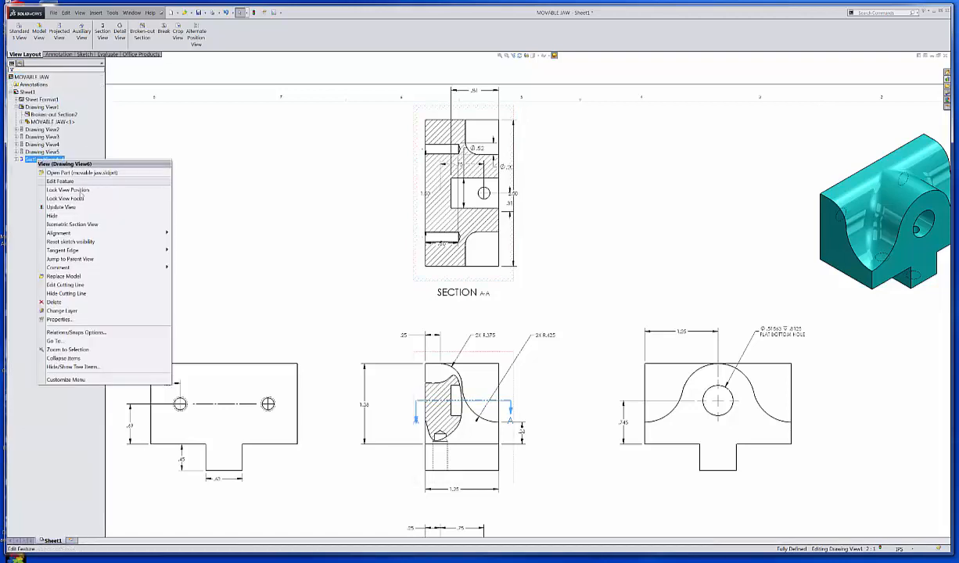
pyautogui.click(54, 303)
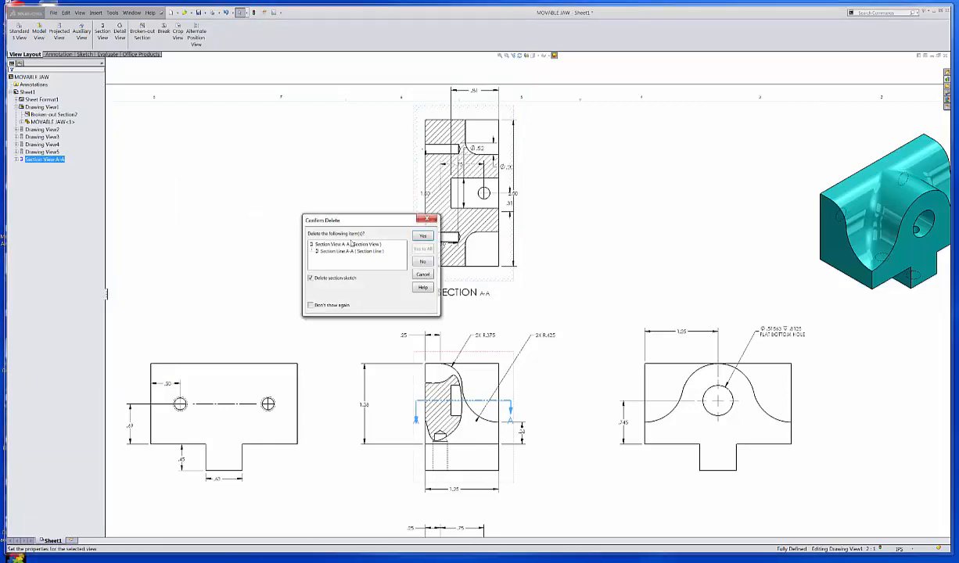
pyautogui.click(424, 236)
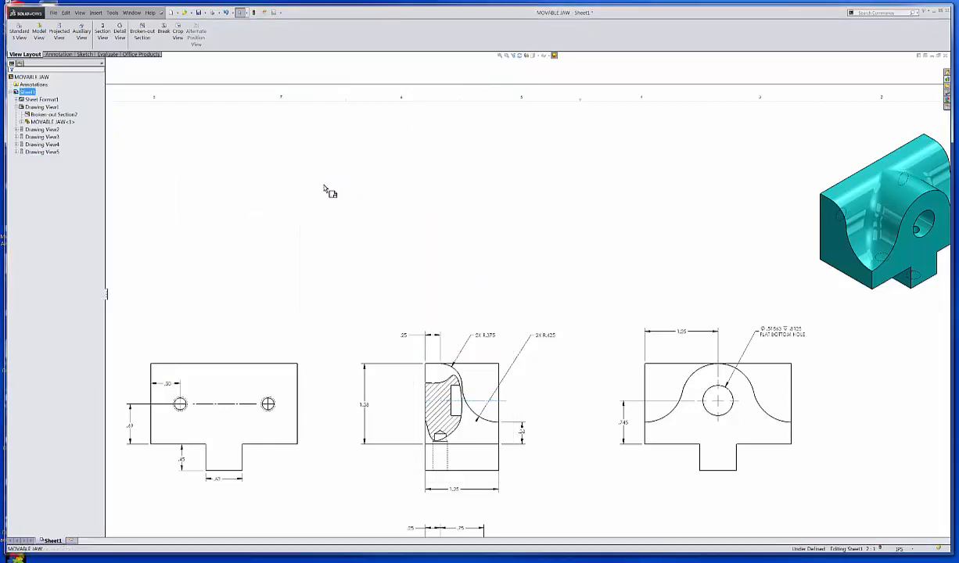
# Step: Create section view B-B from a horizontal cutting line through the side view, flipped to look downward, and place it directly above
pyautogui.click(103, 36)
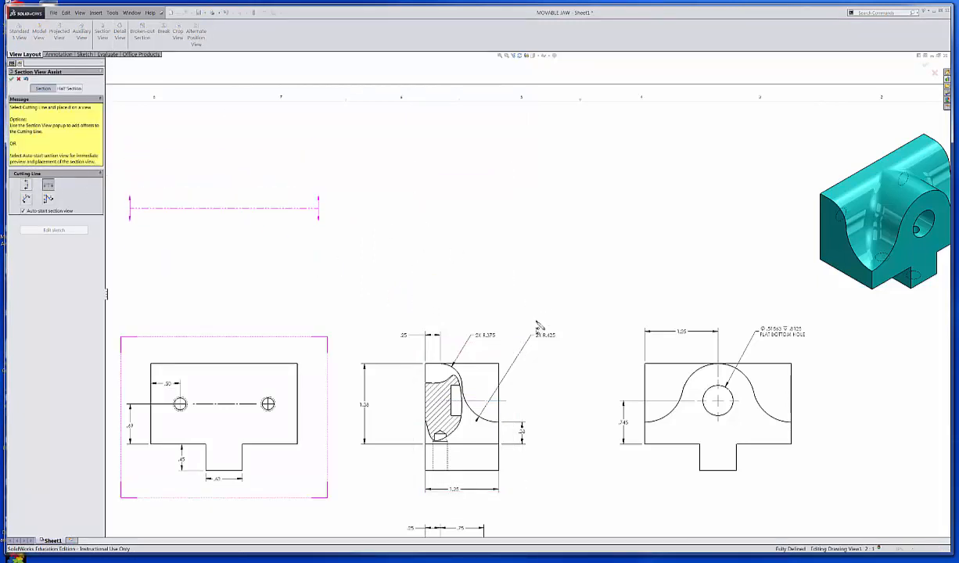
pyautogui.click(412, 394)
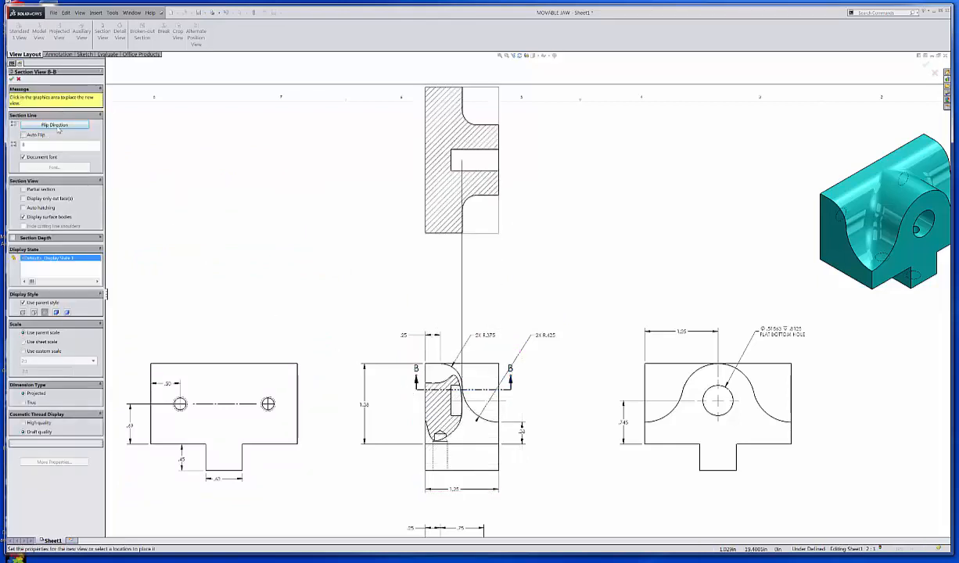
pyautogui.click(54, 125)
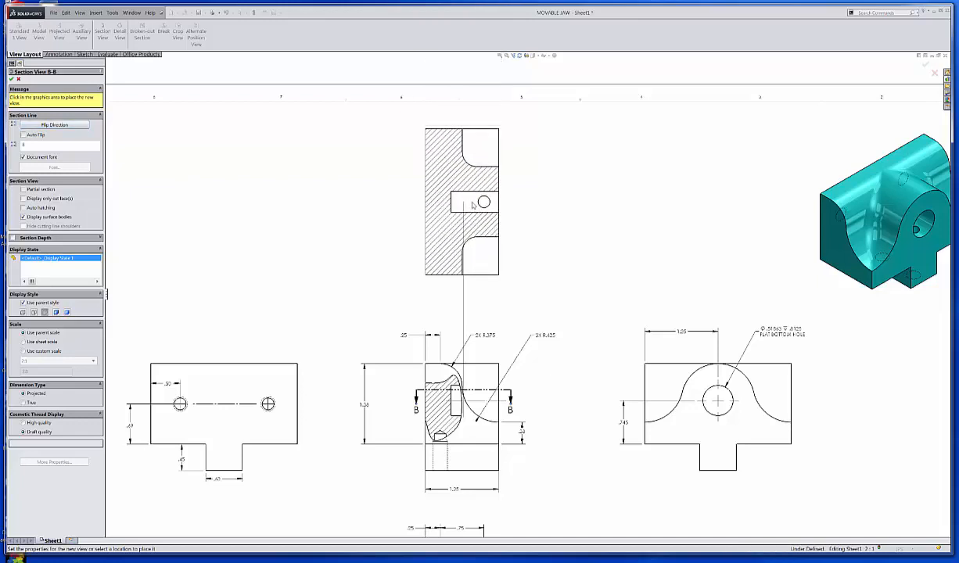
pyautogui.click(473, 205)
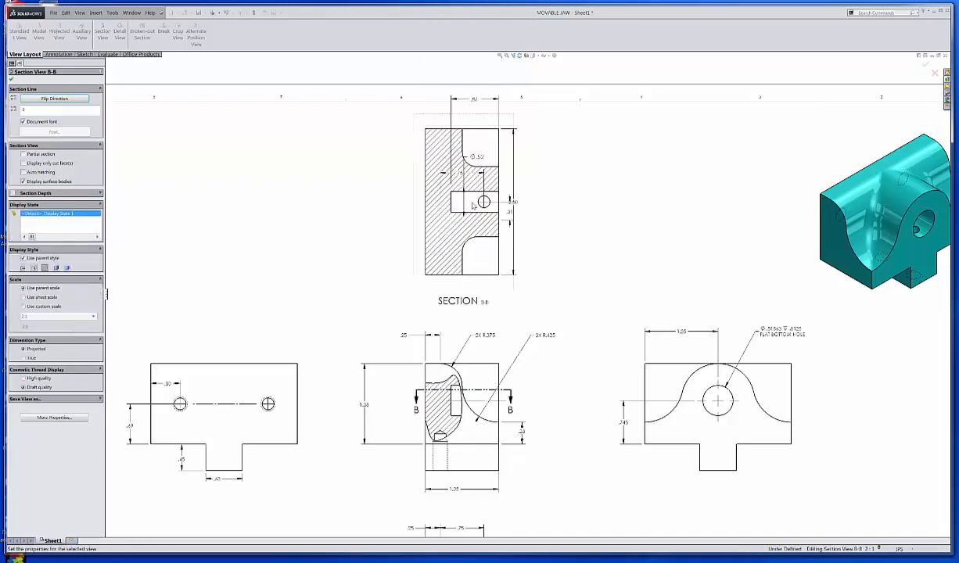
pyautogui.click(12, 79)
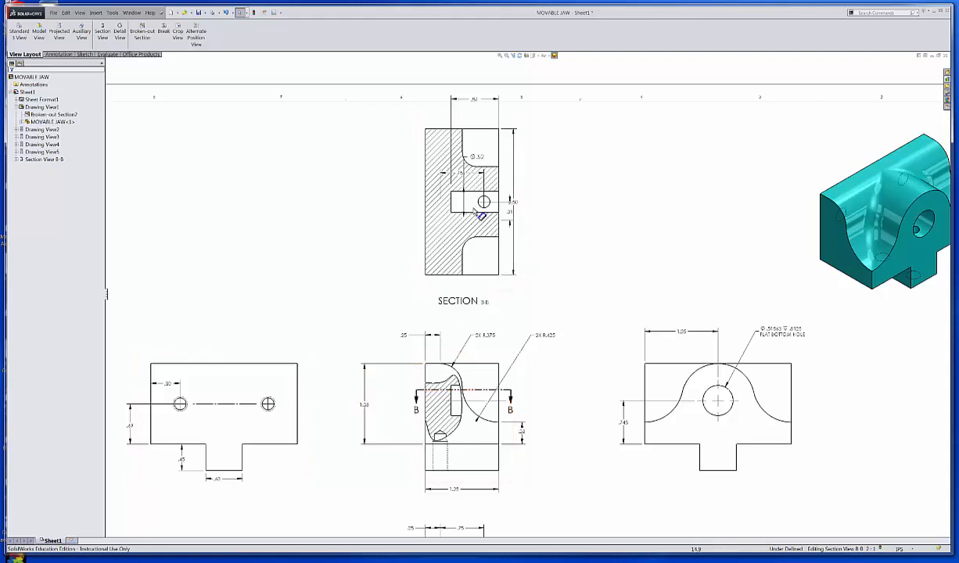
# Step: Delete the hole diameter, .75, .31 and overall height dimensions from section view B-B
pyautogui.click(480, 160)
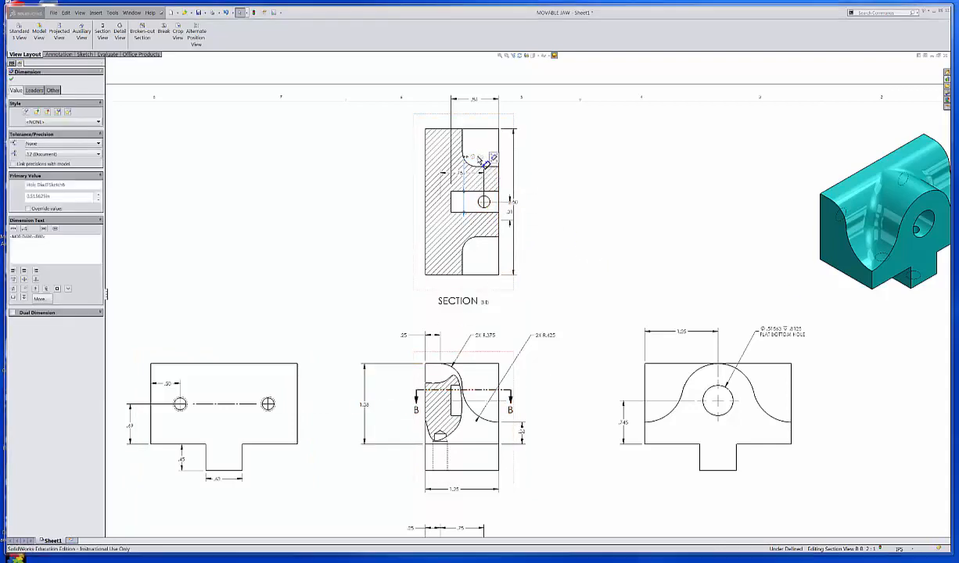
pyautogui.press('Delete')
pyautogui.click(466, 175)
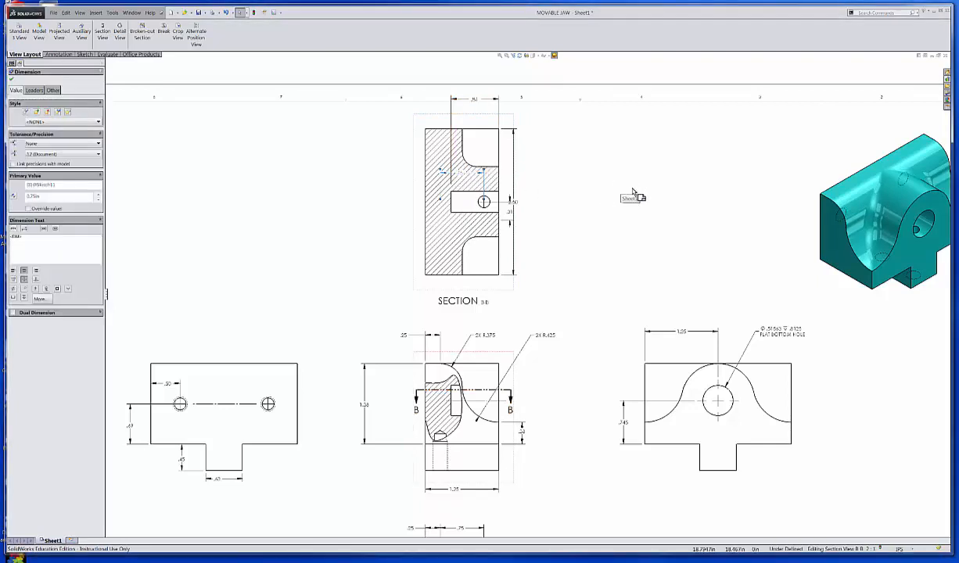
pyautogui.press('Delete')
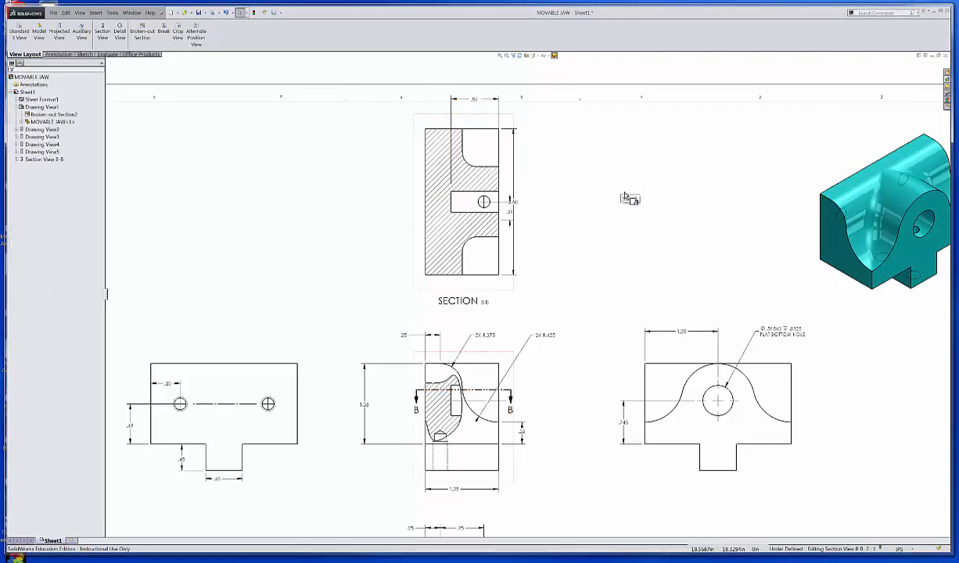
pyautogui.click(511, 219)
pyautogui.press('Delete')
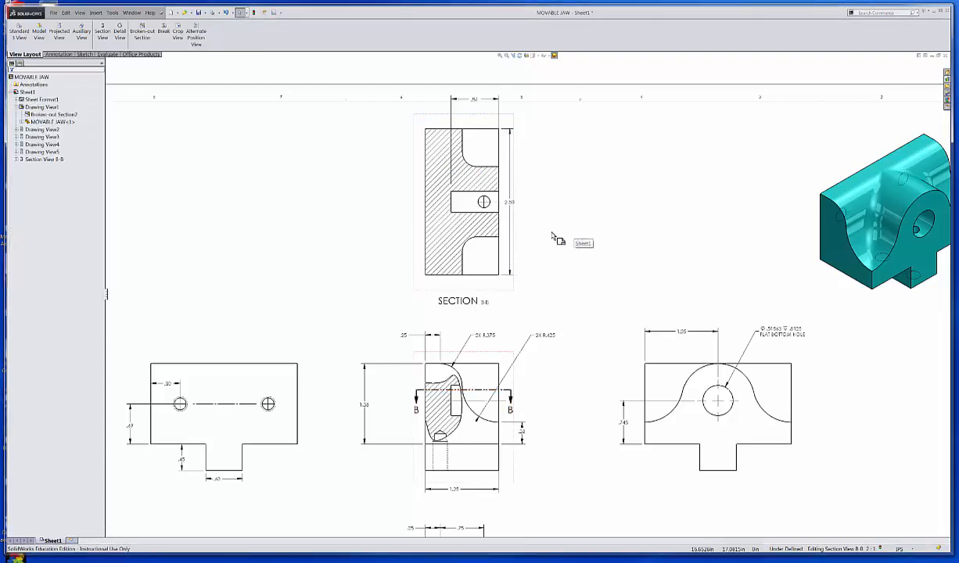
pyautogui.click(511, 208)
pyautogui.press('Delete')
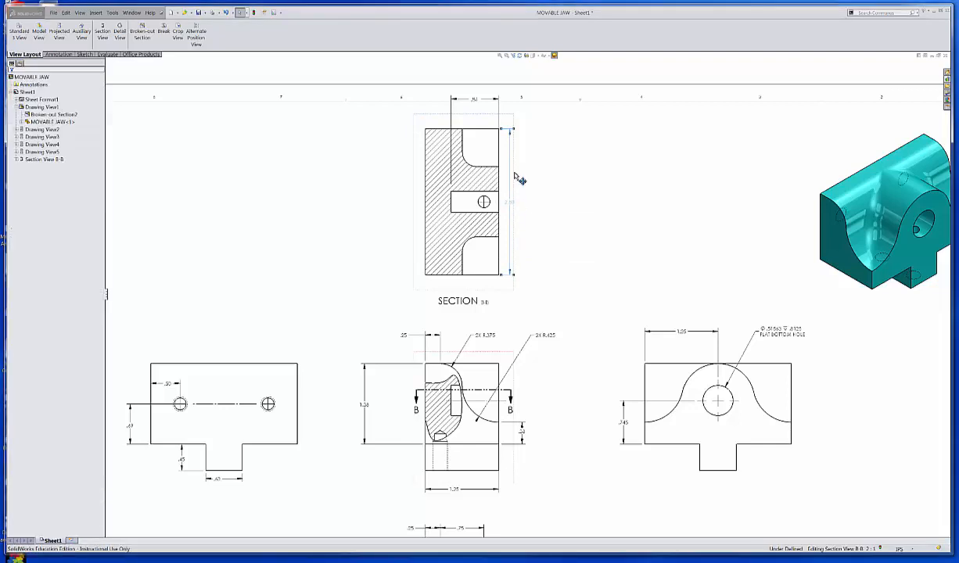
# Step: Delete the hole depth dimension above section view B-B and undo the deletion
pyautogui.click(479, 103)
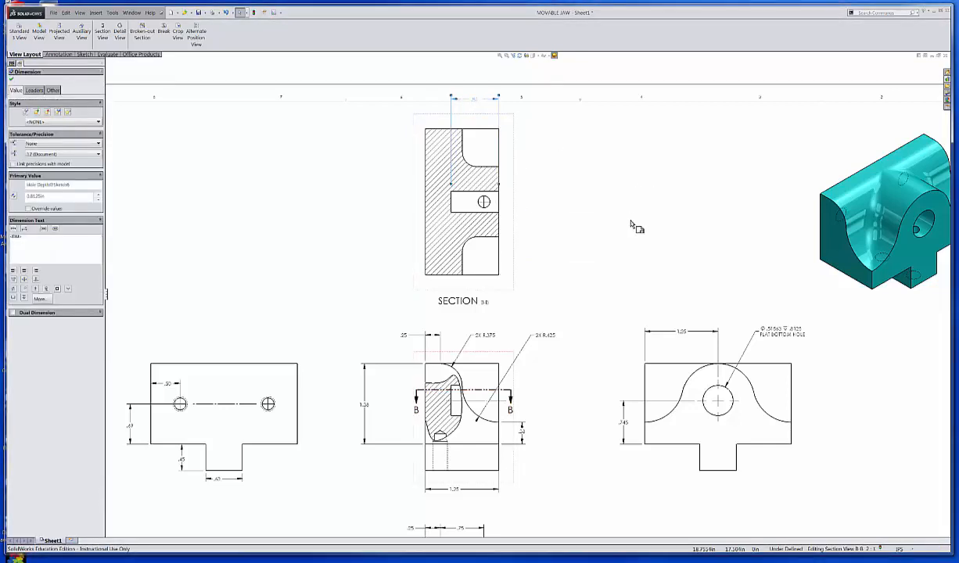
pyautogui.press('Delete')
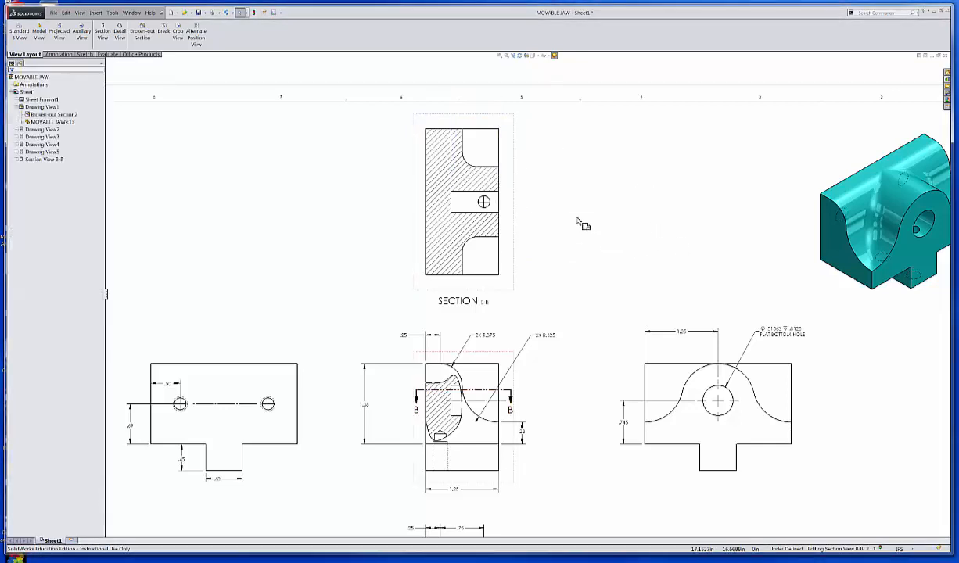
pyautogui.click(227, 13)
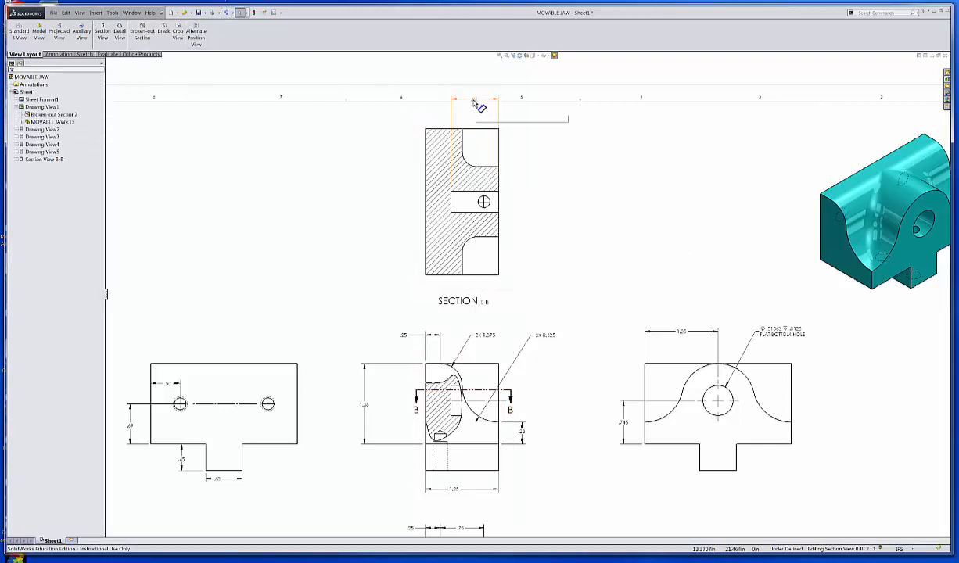
# Step: Move the hole depth dimension closer to section view B-B and enclose its value in parentheses
pyautogui.moveTo(473, 101); pyautogui.dragTo(475, 114)
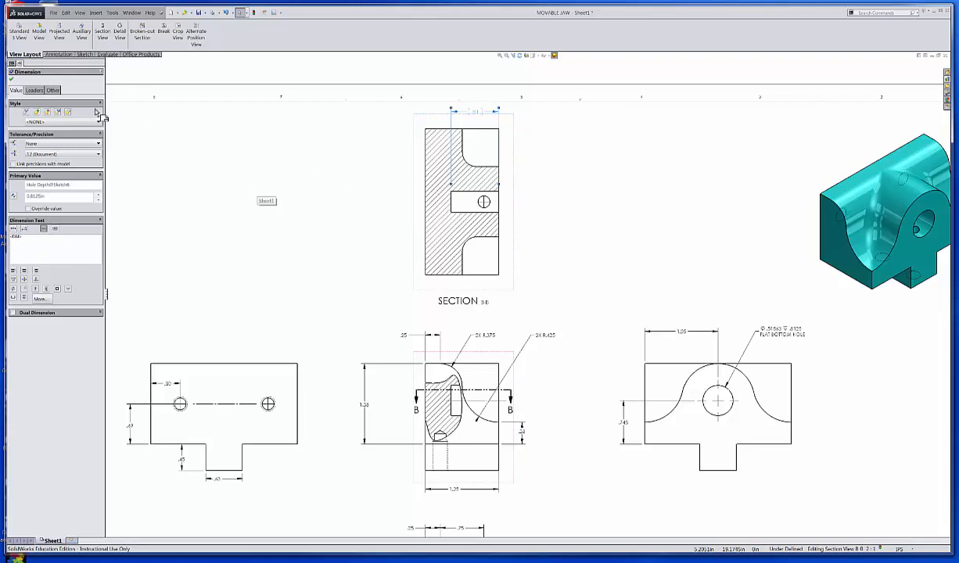
pyautogui.press('Escape')
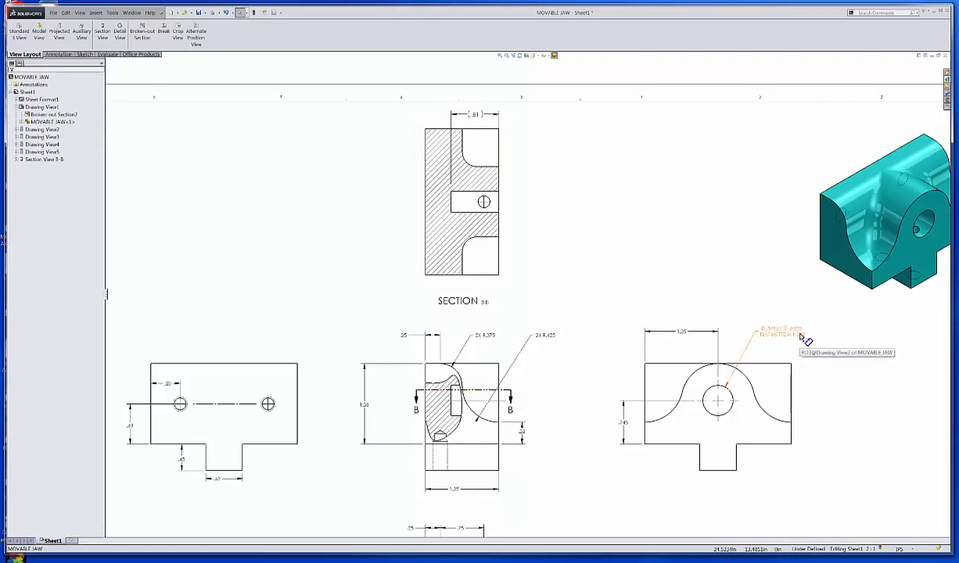
# Step: Set the hole depth dimension in section view B-B to four decimal places
pyautogui.click(479, 117)
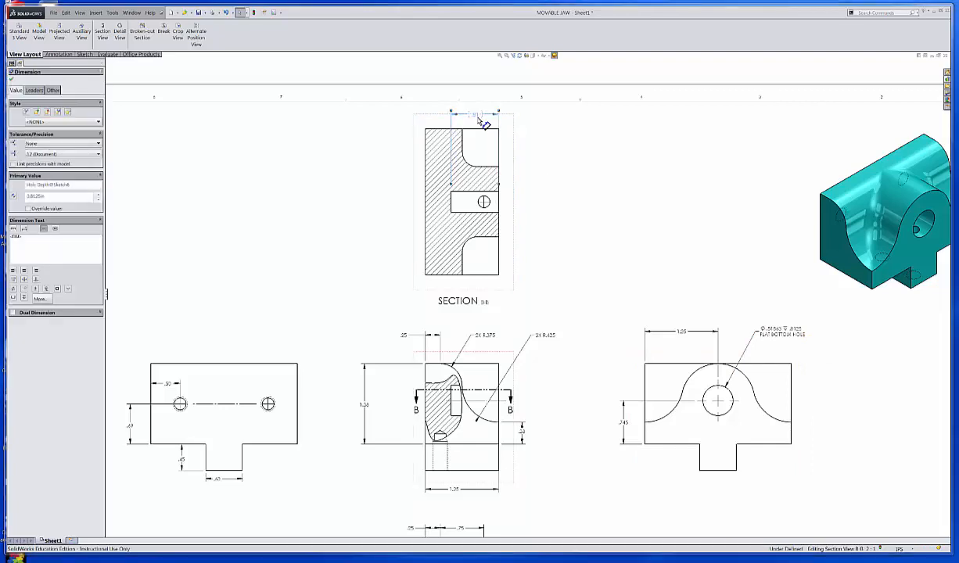
pyautogui.click(84, 156)
pyautogui.click(62, 183)
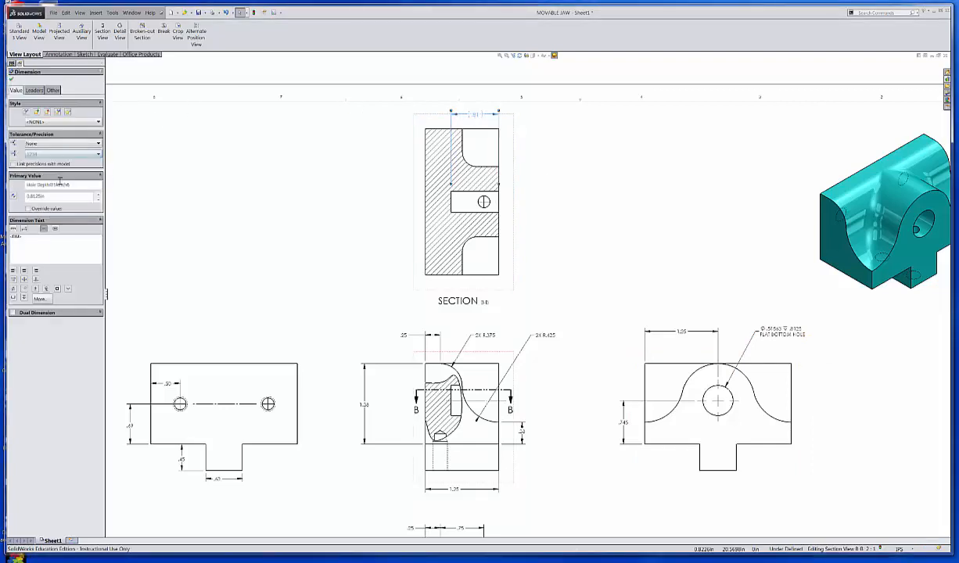
pyautogui.click(12, 80)
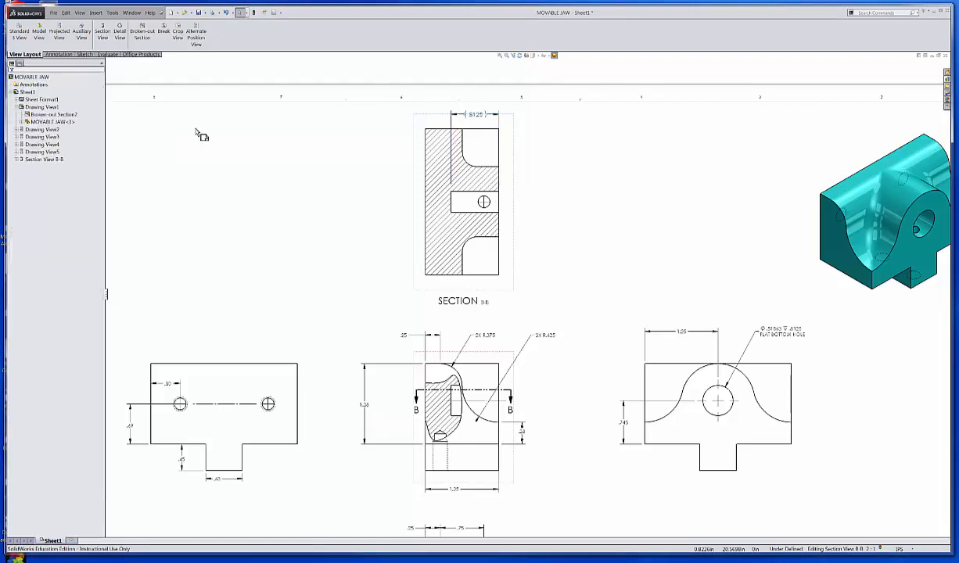
pyautogui.click(228, 176)
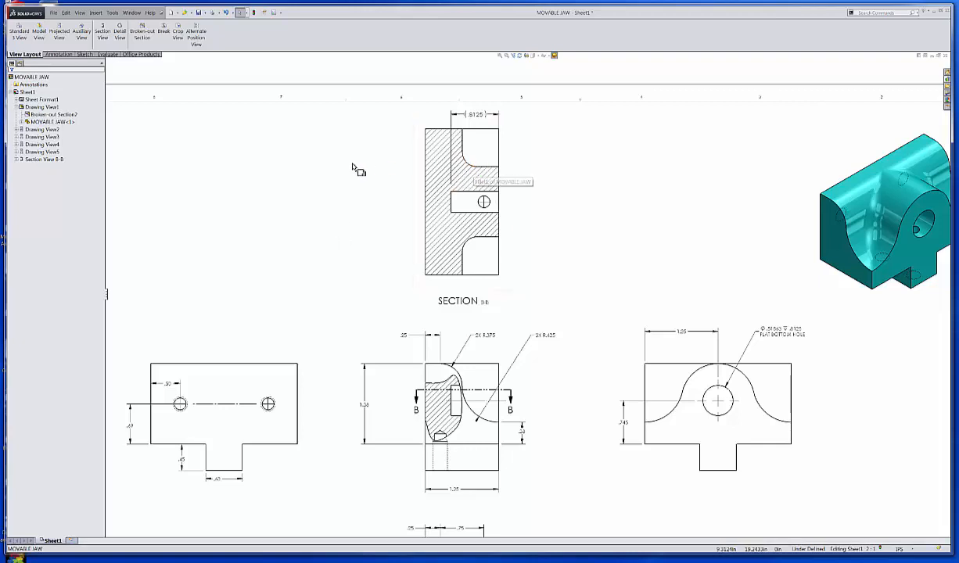
# Step: Try to dimension the lower curved edge in section view B-B with Smart Dimension
pyautogui.click(58, 54)
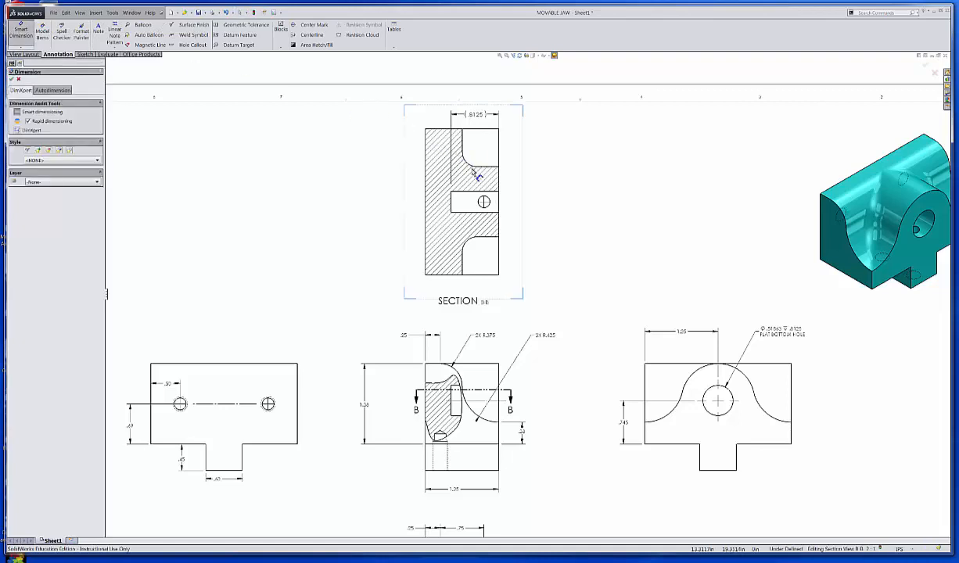
pyautogui.click(471, 243)
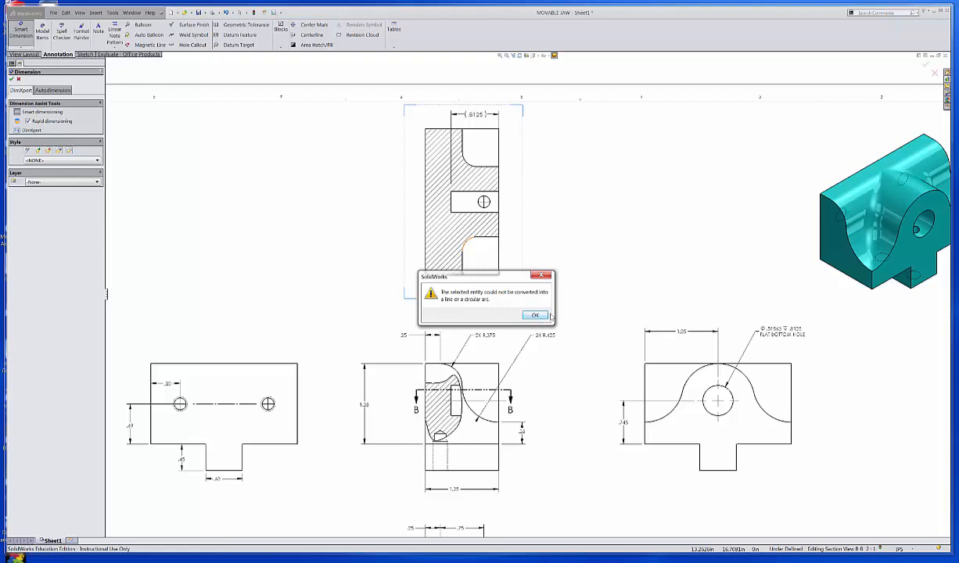
pyautogui.click(536, 315)
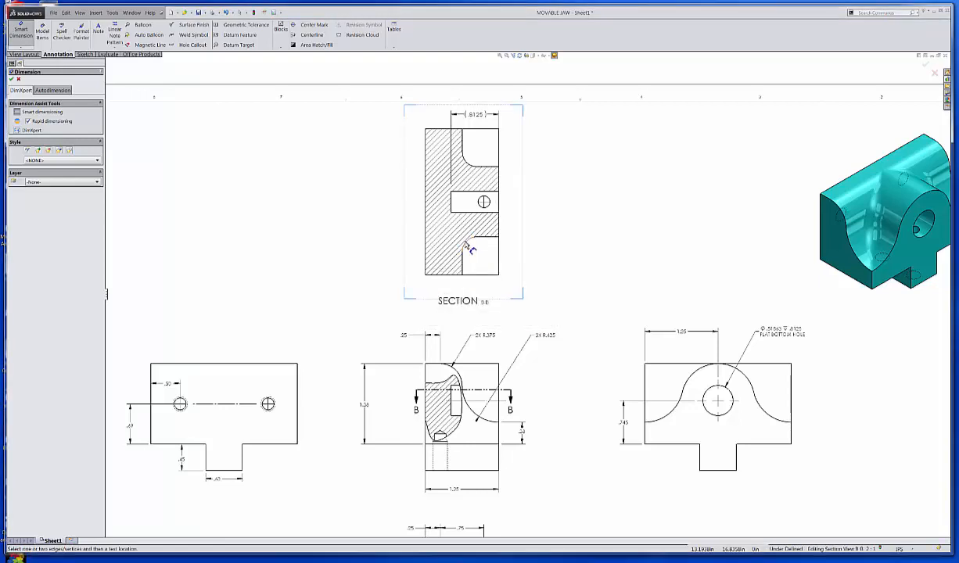
pyautogui.click(467, 249)
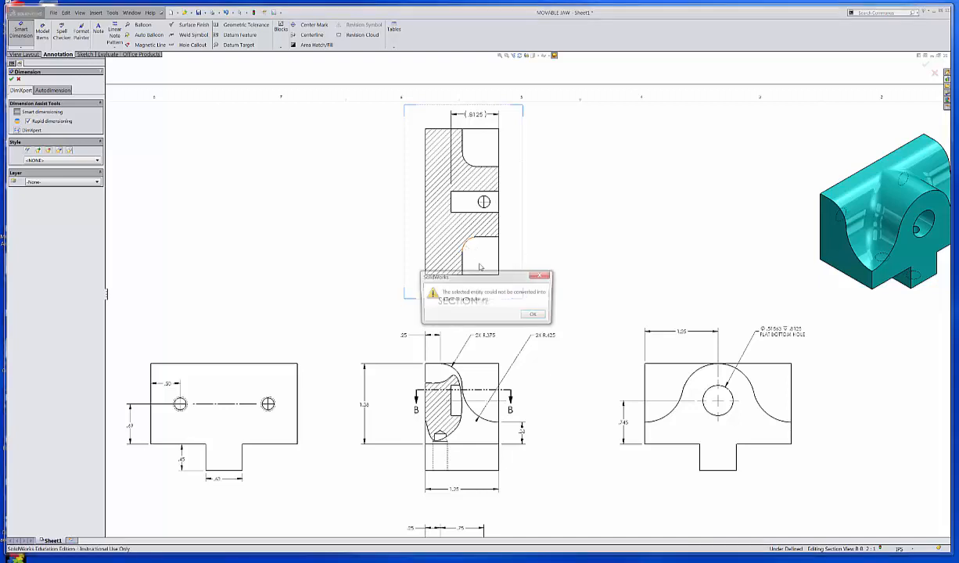
pyautogui.click(535, 315)
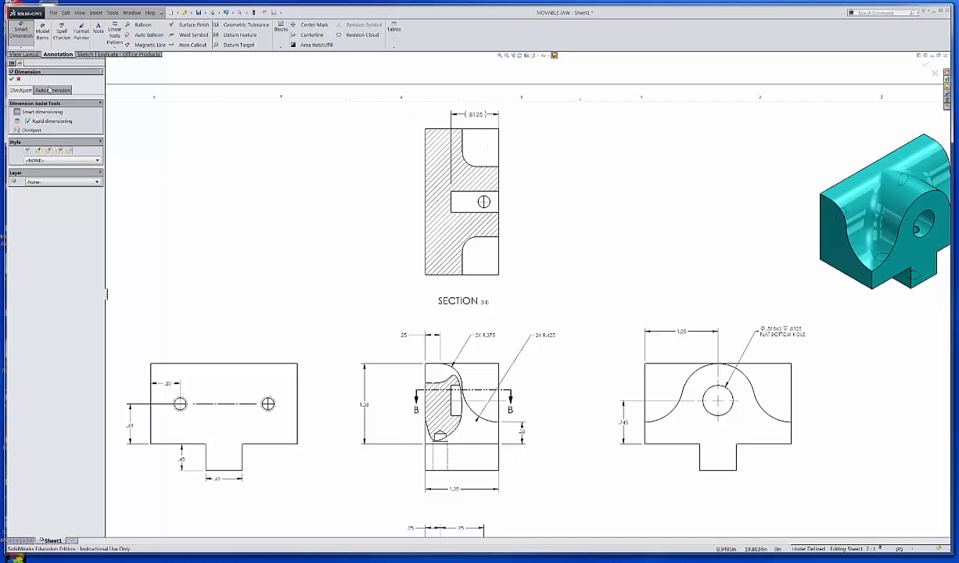
pyautogui.click(19, 80)
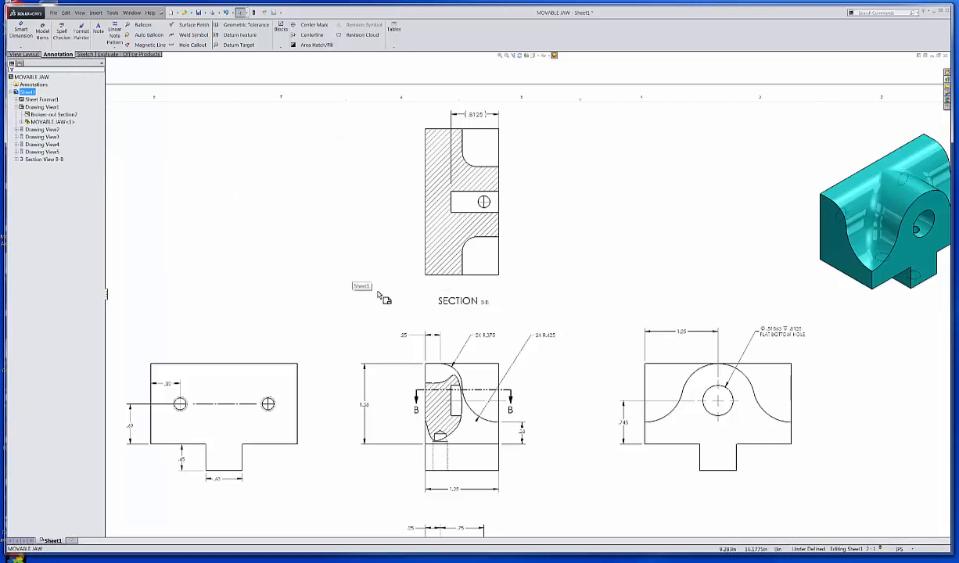
# Step: Save the movable jaw drawing
pyautogui.moveTo(542, 336)
pyautogui.mouseDown(button='middle')
pyautogui.moveTo(490, 229)
pyautogui.moveTo(454, 187)
pyautogui.mouseUp(button='middle')
pyautogui.moveTo(624, 352)
pyautogui.mouseDown(button='middle')
pyautogui.moveTo(542, 289)
pyautogui.moveTo(542, 299)
pyautogui.mouseUp(button='middle')
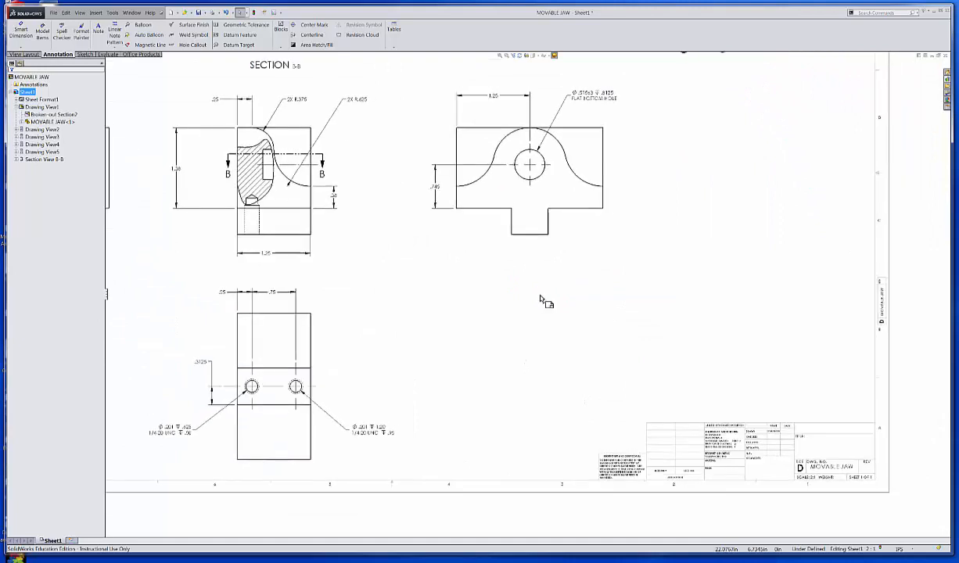
pyautogui.click(200, 13)
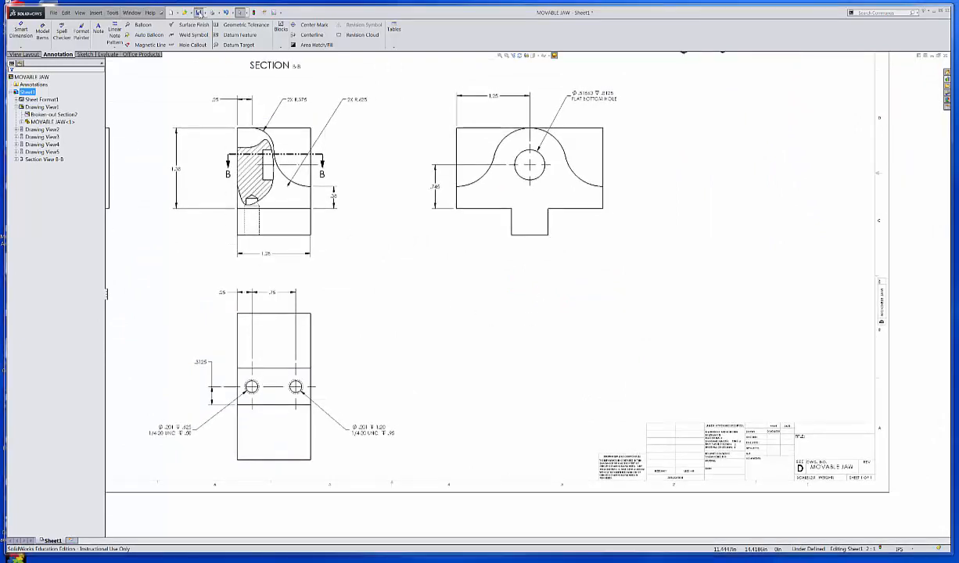
pyautogui.click(162, 157)
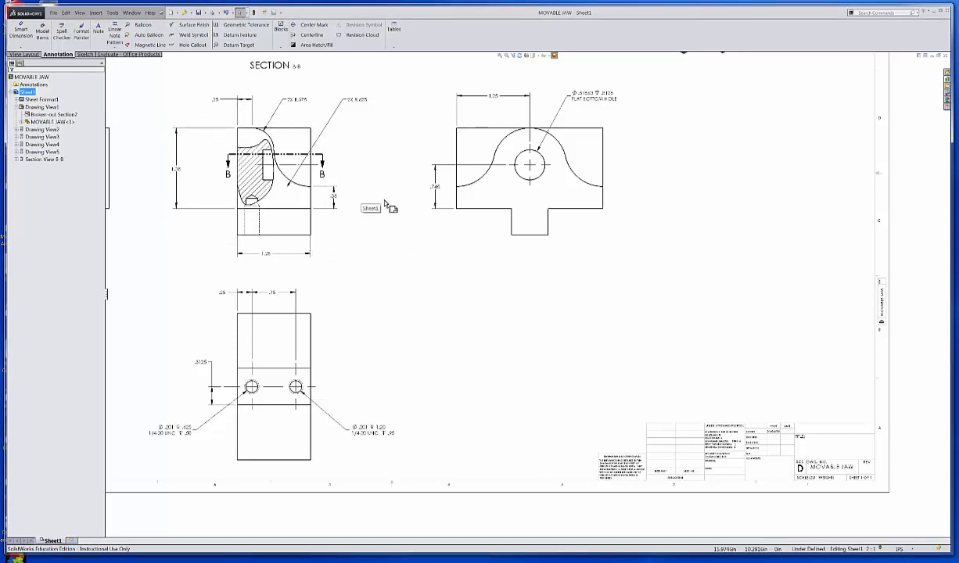
# Step: Enlarge the B-B text in the section view's label to the same size as the word SECTION
pyautogui.scroll(1, 376, 156)
pyautogui.moveTo(376, 173)
pyautogui.mouseDown(button='middle')
pyautogui.moveTo(428, 224)
pyautogui.moveTo(477, 312)
pyautogui.mouseUp(button='middle')
pyautogui.scroll(-1, 410, 221)
pyautogui.scroll(-2, 410, 220)
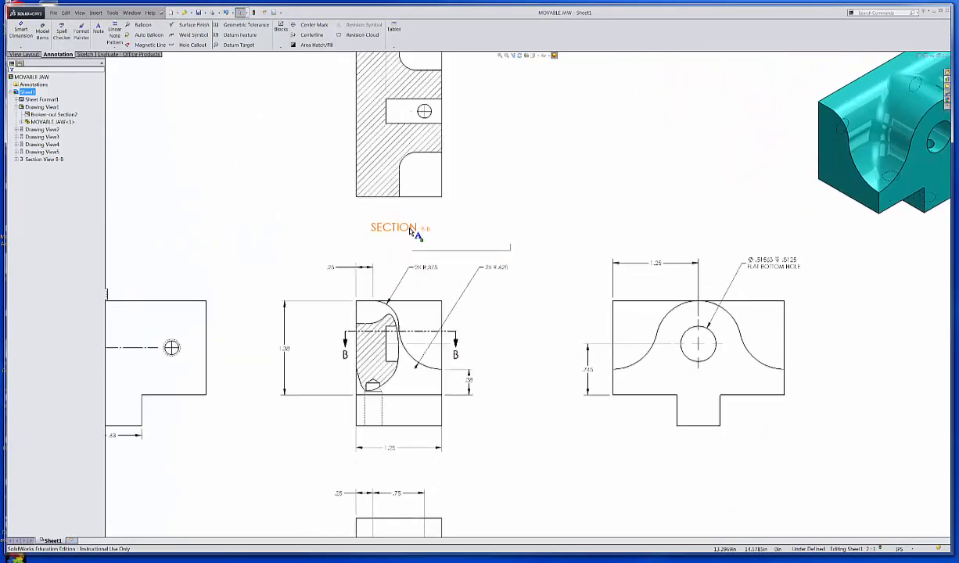
pyautogui.doubleClick(414, 234)
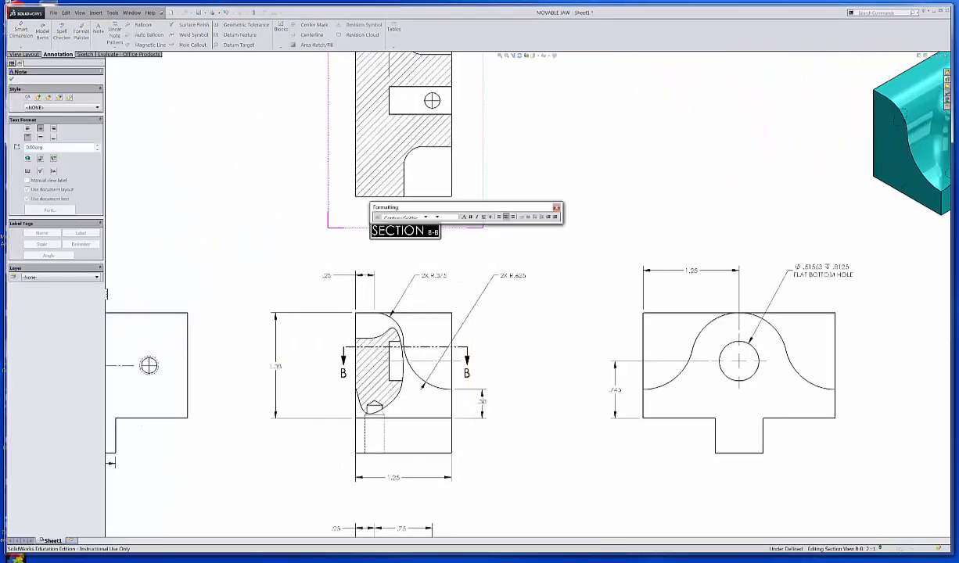
pyautogui.click(433, 235)
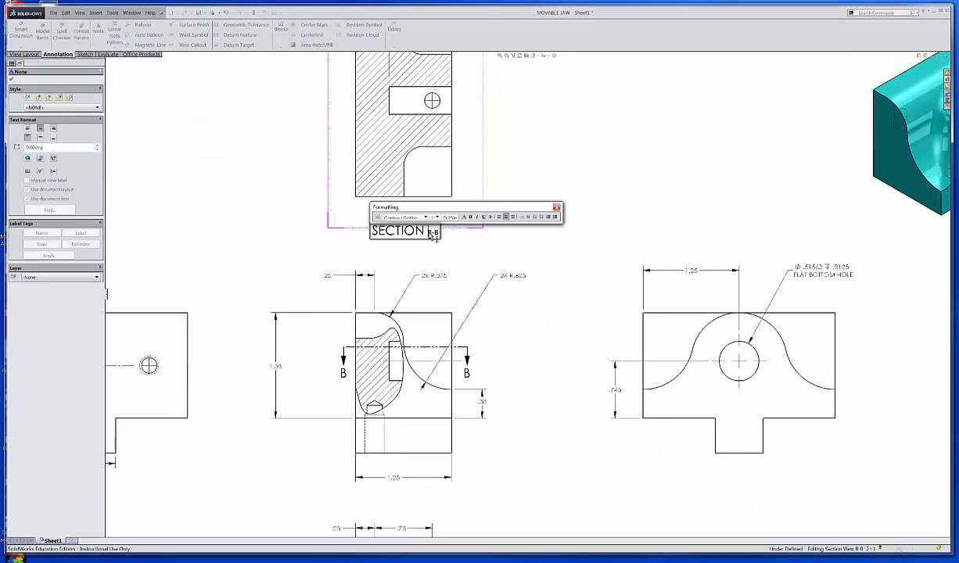
pyautogui.doubleClick(433, 235)
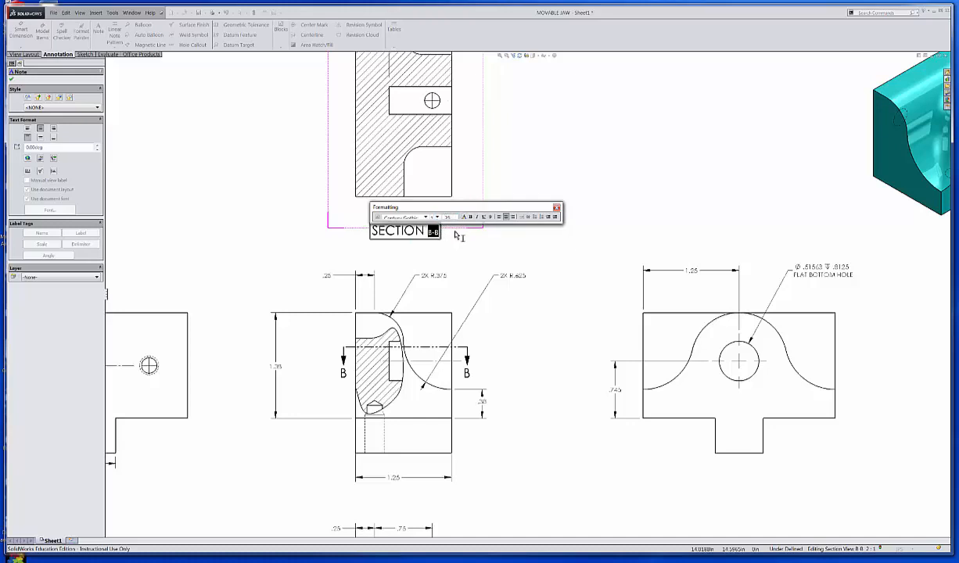
pyautogui.press('Return')
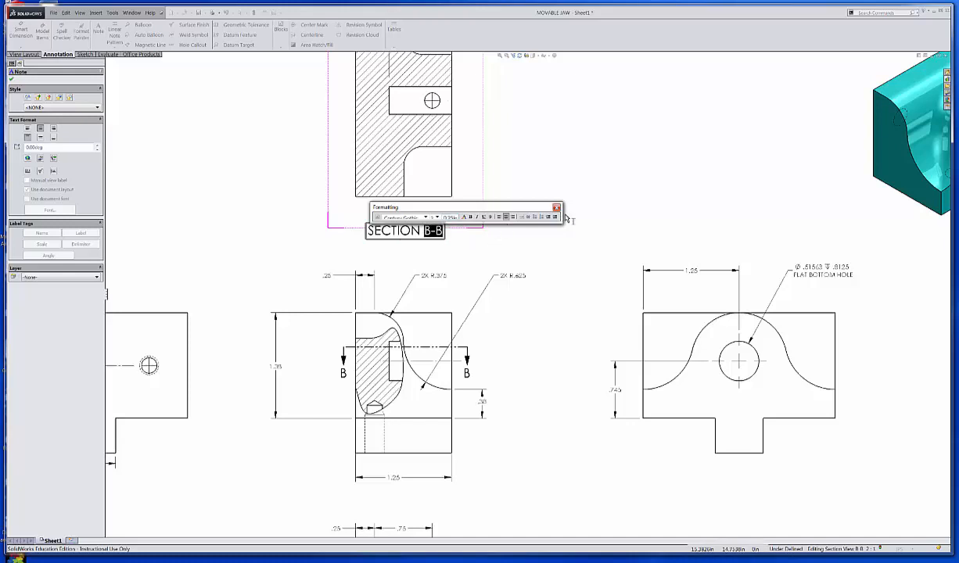
pyautogui.click(586, 155)
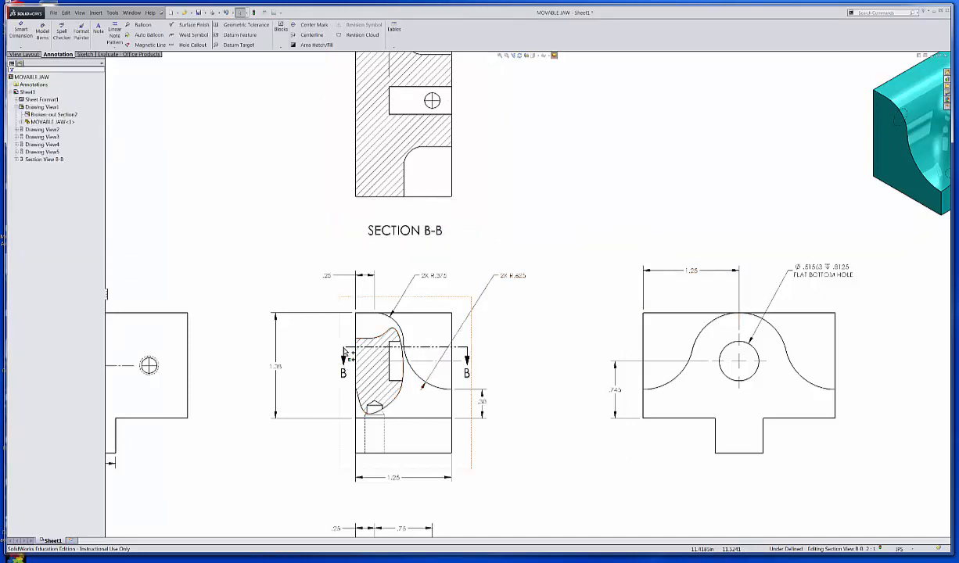
# Step: Extend both ends of section line B-B outward so its arrows stand farther from the view's outline
pyautogui.click(331, 354)
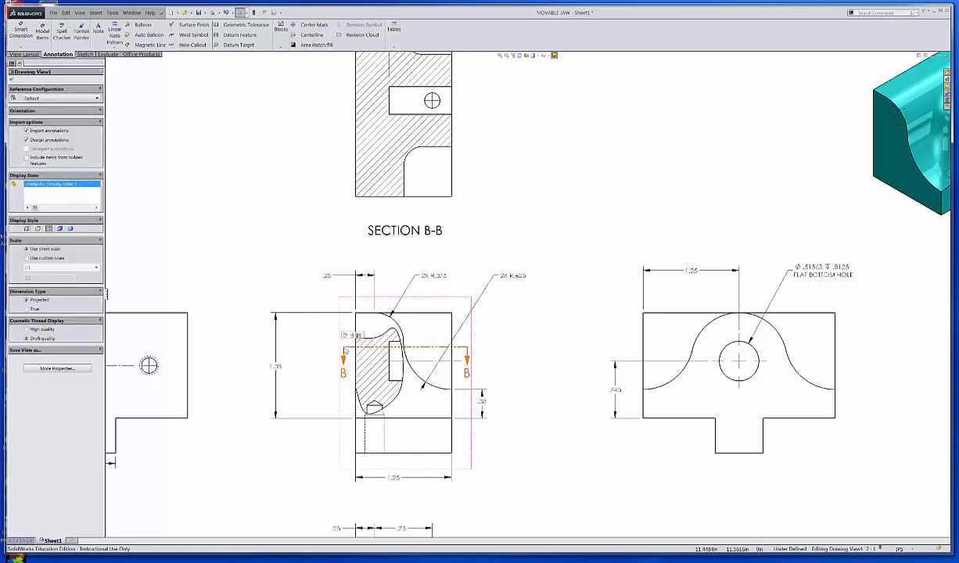
pyautogui.click(332, 350)
pyautogui.moveTo(329, 349); pyautogui.dragTo(329, 349)
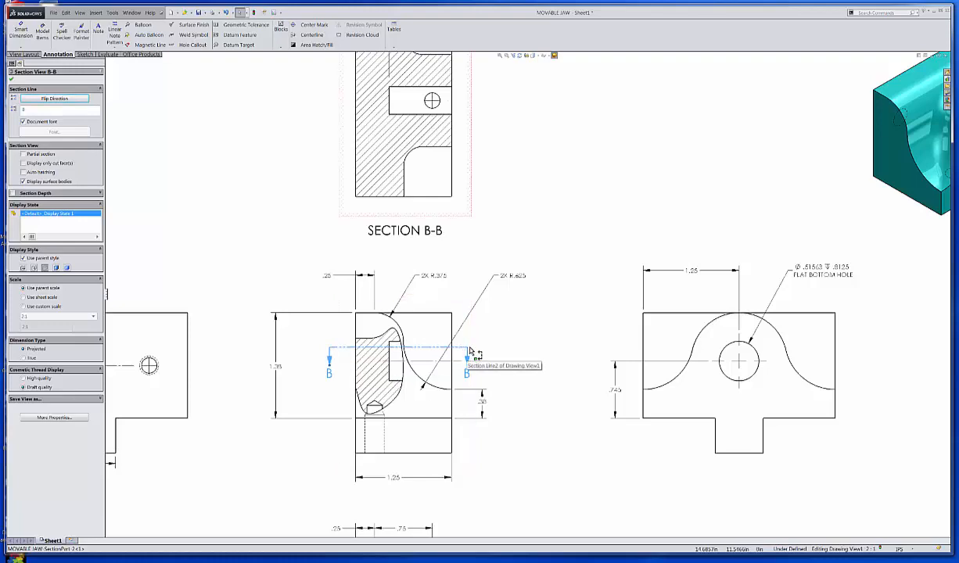
pyautogui.moveTo(470, 351); pyautogui.dragTo(482, 350)
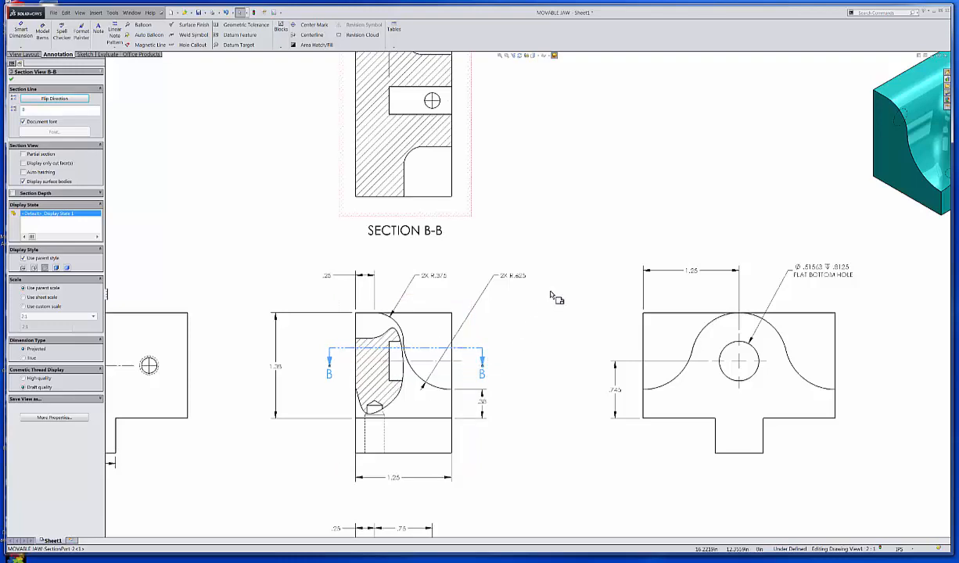
pyautogui.click(601, 216)
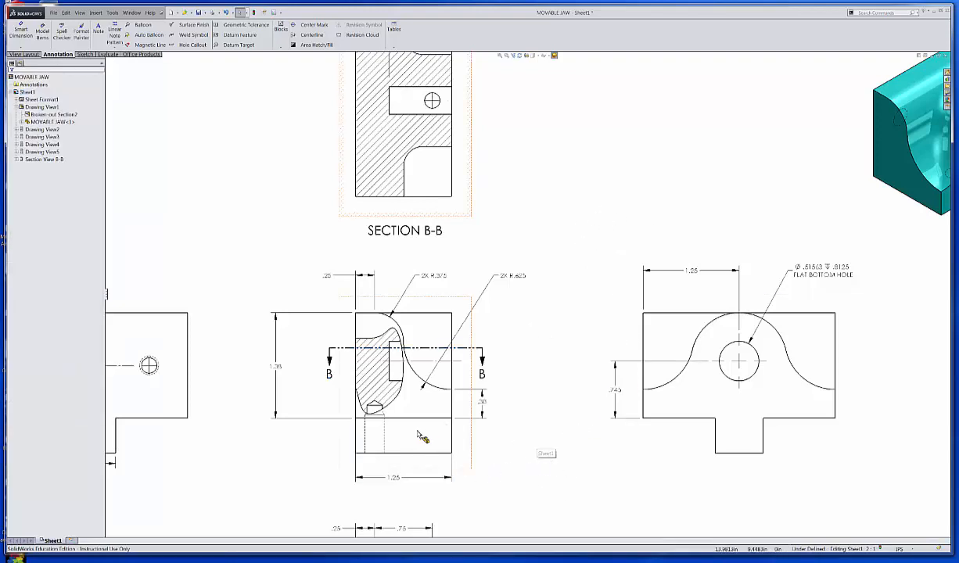
pyautogui.click(467, 450)
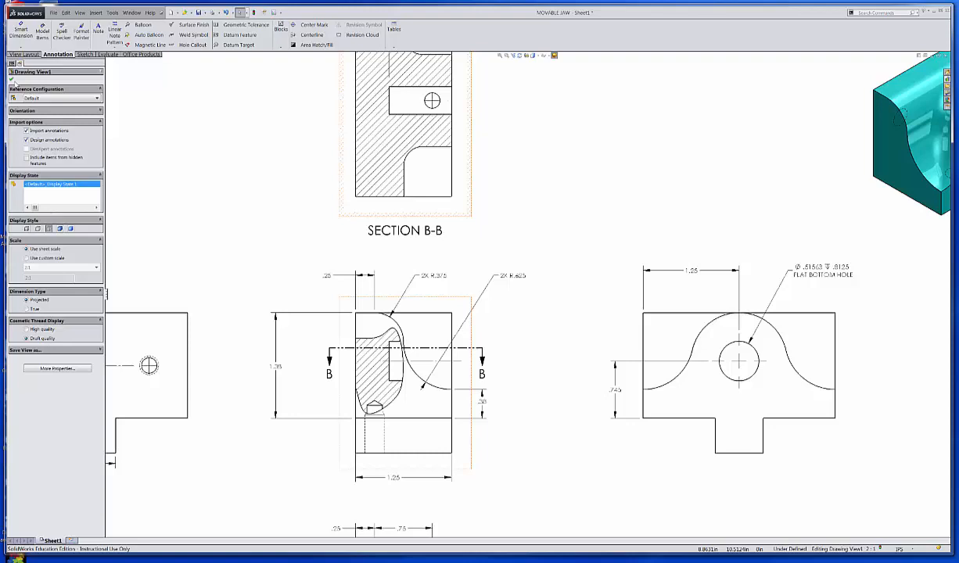
pyautogui.click(520, 435)
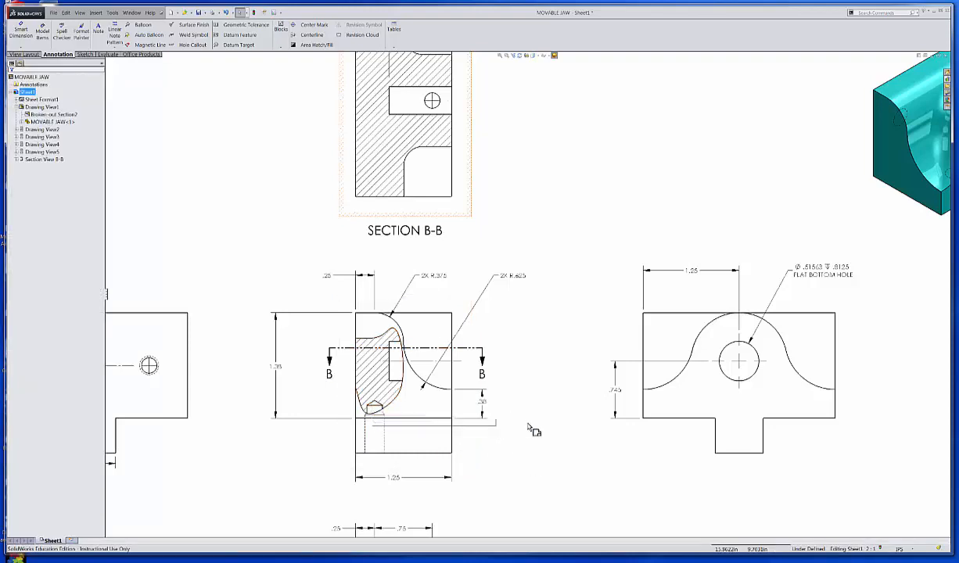
# Step: Add above the title block: NOTES: 1 ALL DIMENSIONS IN INCHES 2 UNLESS OTHERWISE SPECIFIED ALL FILLETS & ROUNDS TO BE R .125 3 BREAK ALL SHARP EDGES
pyautogui.moveTo(490, 412)
pyautogui.mouseDown(button='middle')
pyautogui.moveTo(384, 366)
pyautogui.moveTo(281, 157)
pyautogui.moveTo(266, 163)
pyautogui.mouseUp(button='middle')
pyautogui.moveTo(468, 298); pyautogui.dragTo(383, 289, button='middle')
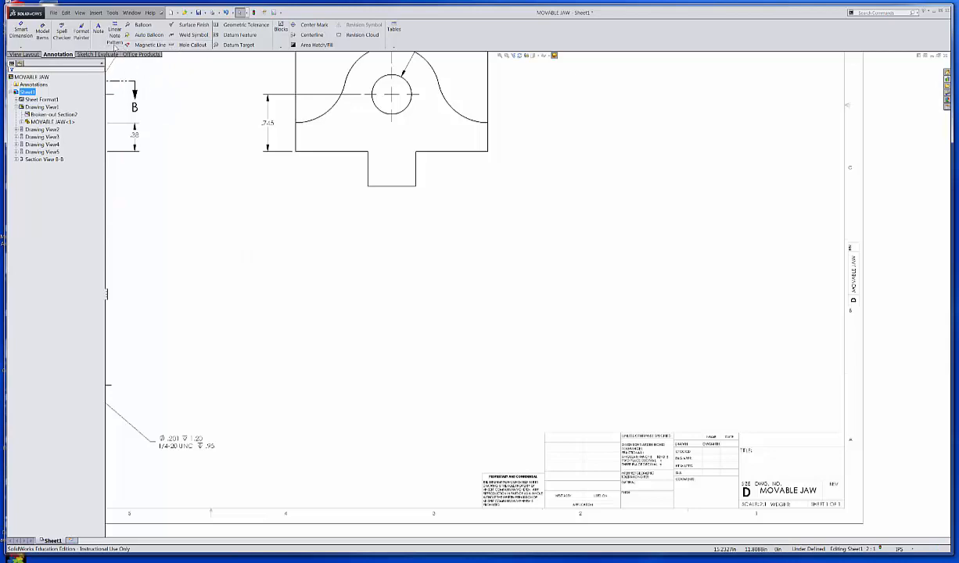
pyautogui.click(98, 31)
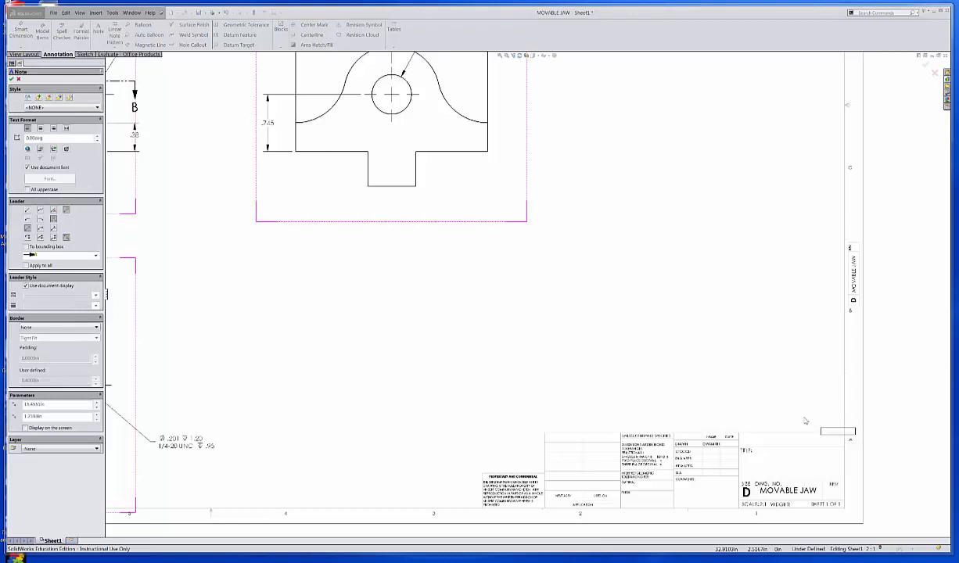
pyautogui.moveTo(551, 322); pyautogui.dragTo(810, 411)
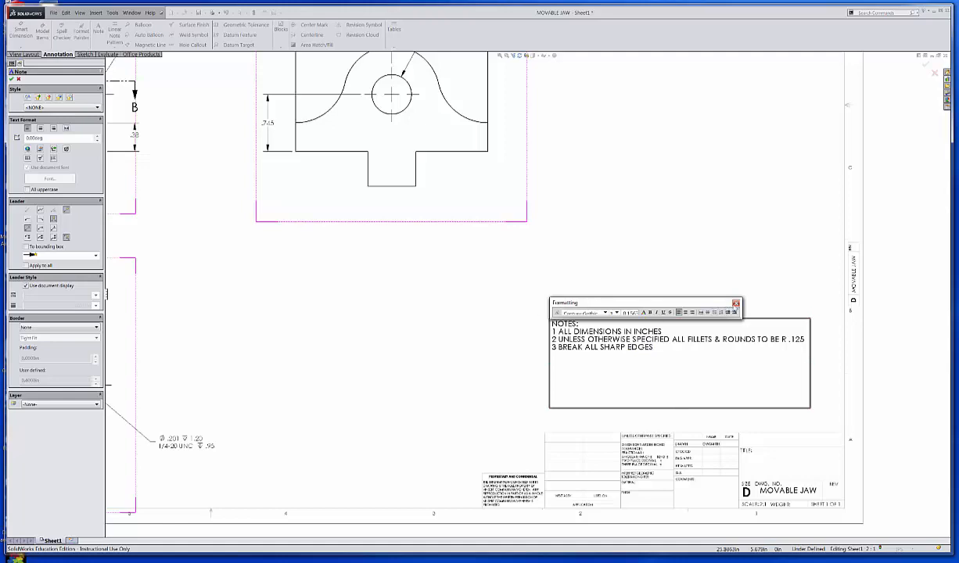
pyautogui.click(736, 303)
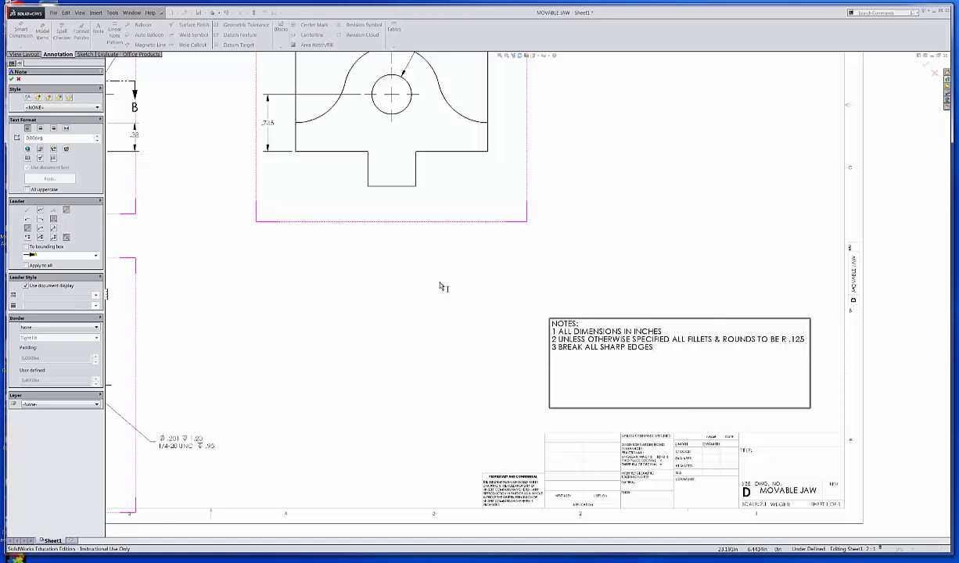
pyautogui.click(427, 336)
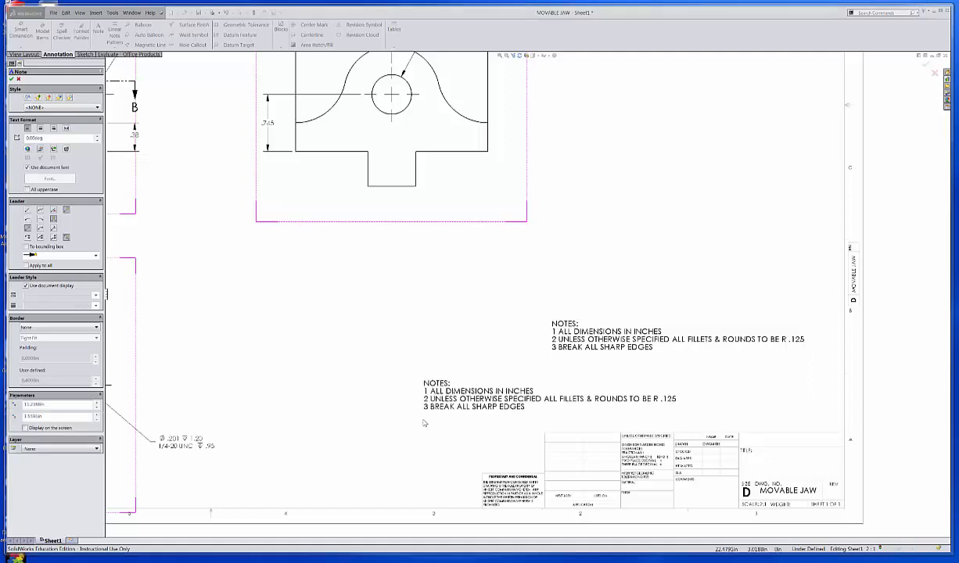
pyautogui.press('Escape')
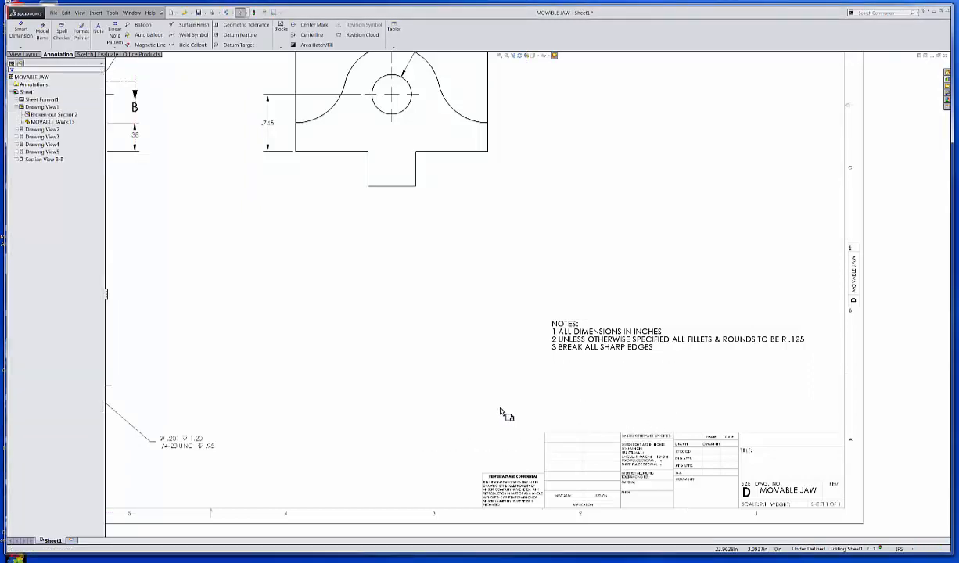
pyautogui.click(587, 352)
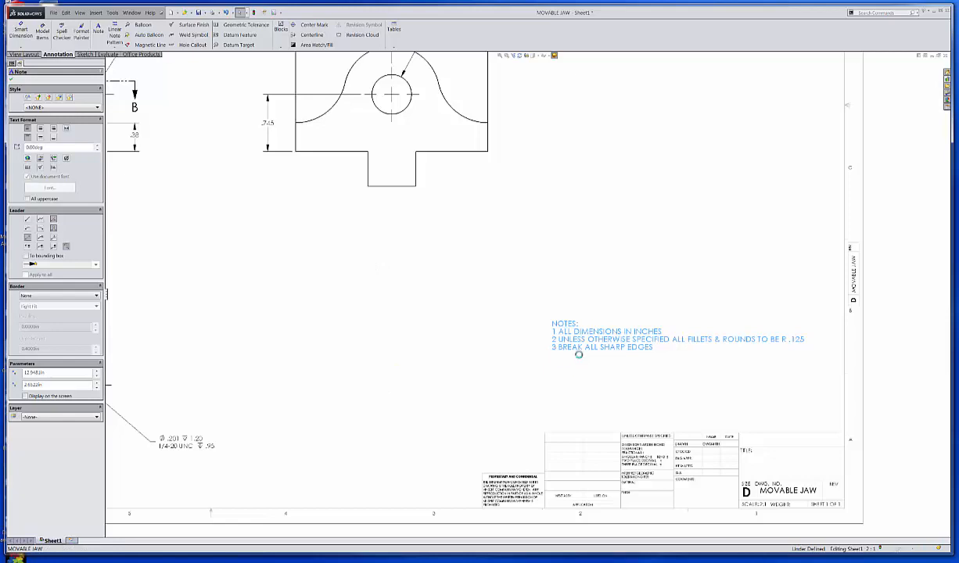
pyautogui.doubleClick(555, 341)
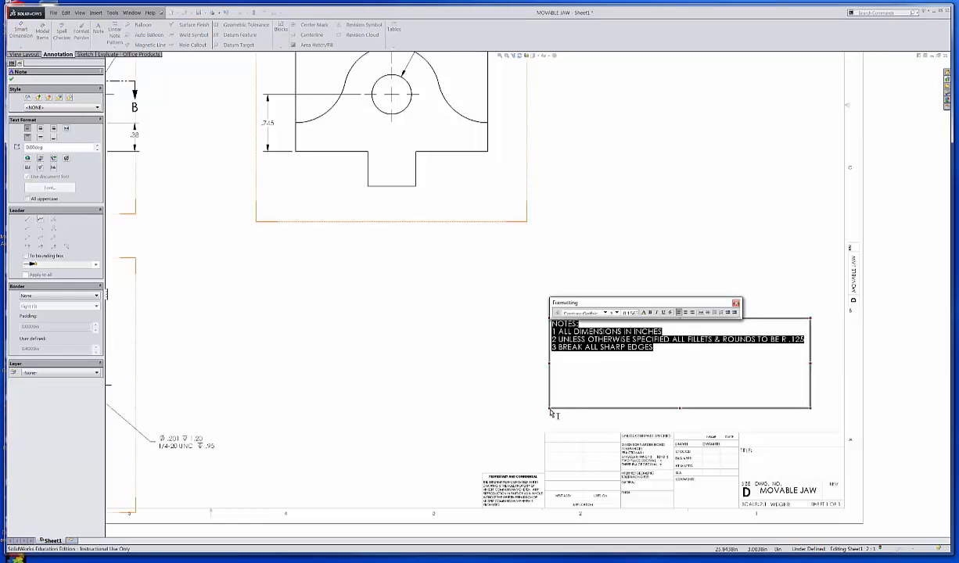
pyautogui.click(500, 317)
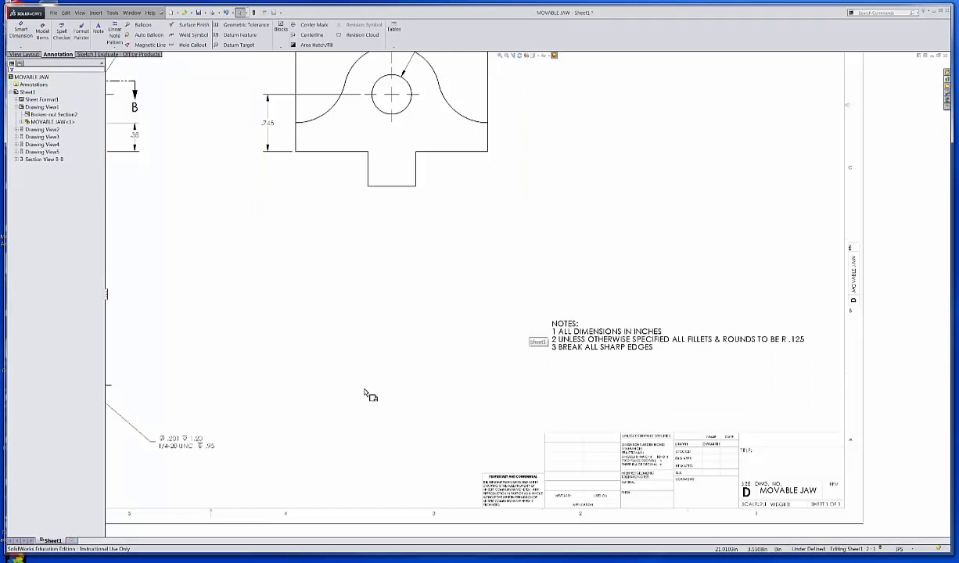
# Step: Move the tab width dimension of the two-hole side view slightly farther below the tab
pyautogui.moveTo(403, 275); pyautogui.dragTo(439, 443, button='middle')
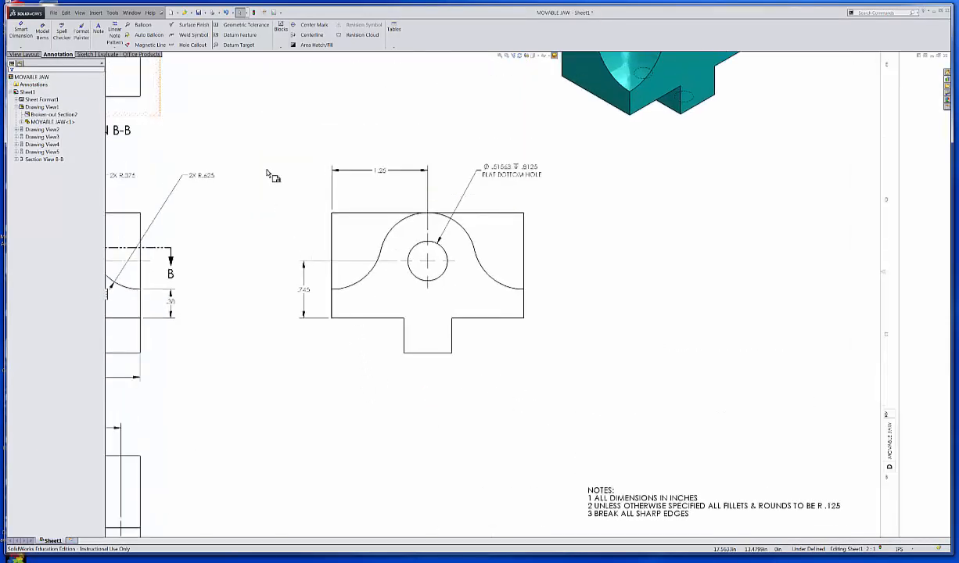
pyautogui.moveTo(329, 227); pyautogui.dragTo(634, 457, button='middle')
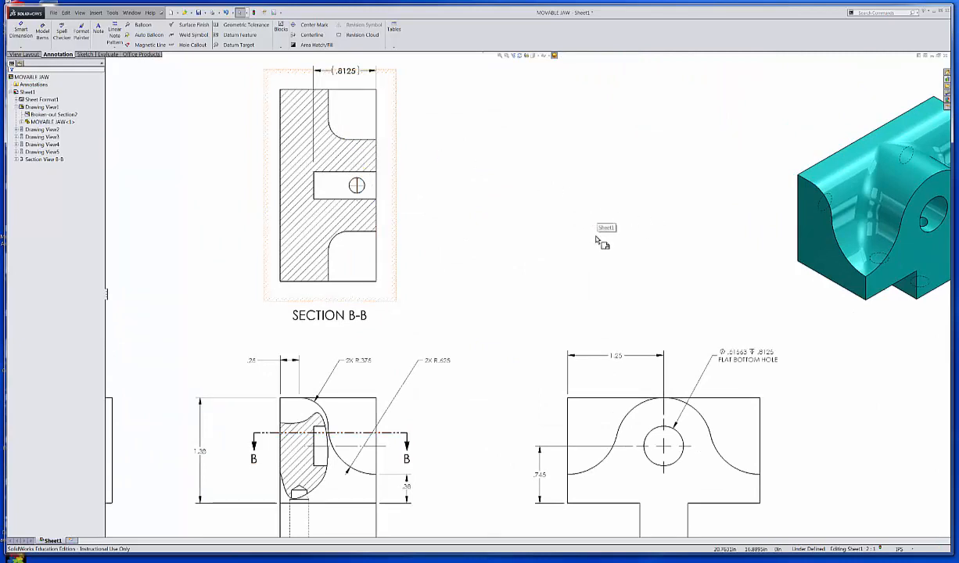
pyautogui.scroll(3, 663, 266)
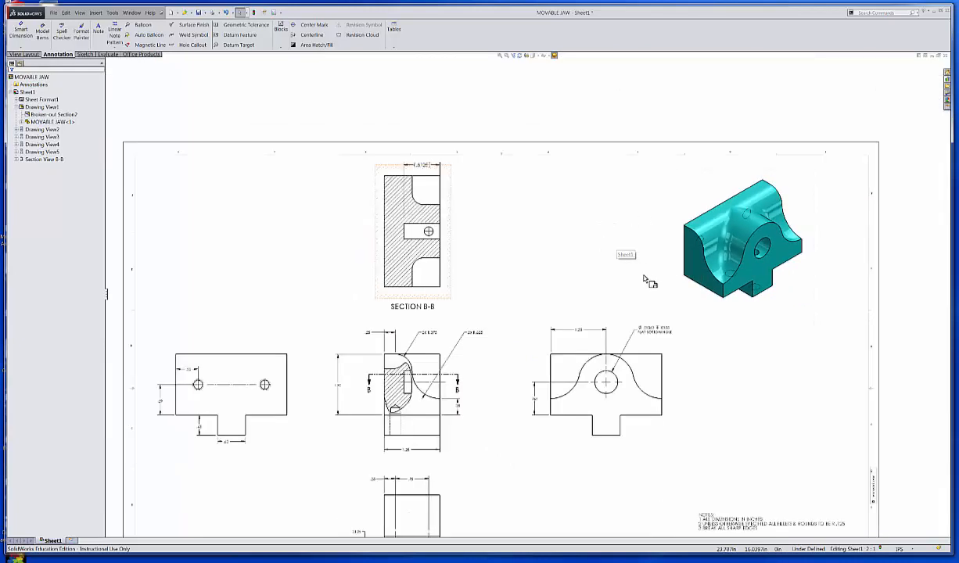
pyautogui.moveTo(557, 377); pyautogui.dragTo(560, 272, button='middle')
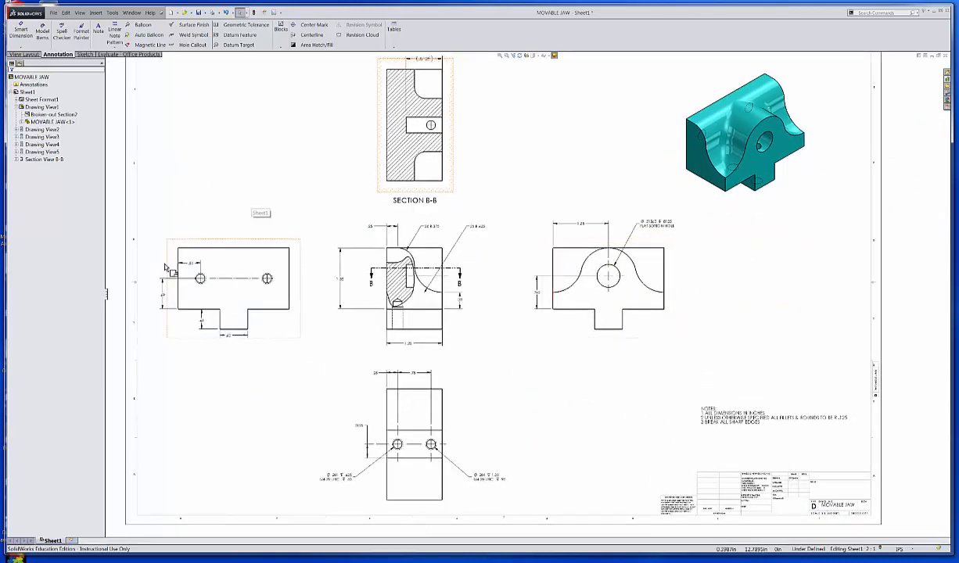
pyautogui.click(242, 344)
pyautogui.moveTo(241, 355); pyautogui.dragTo(237, 347)
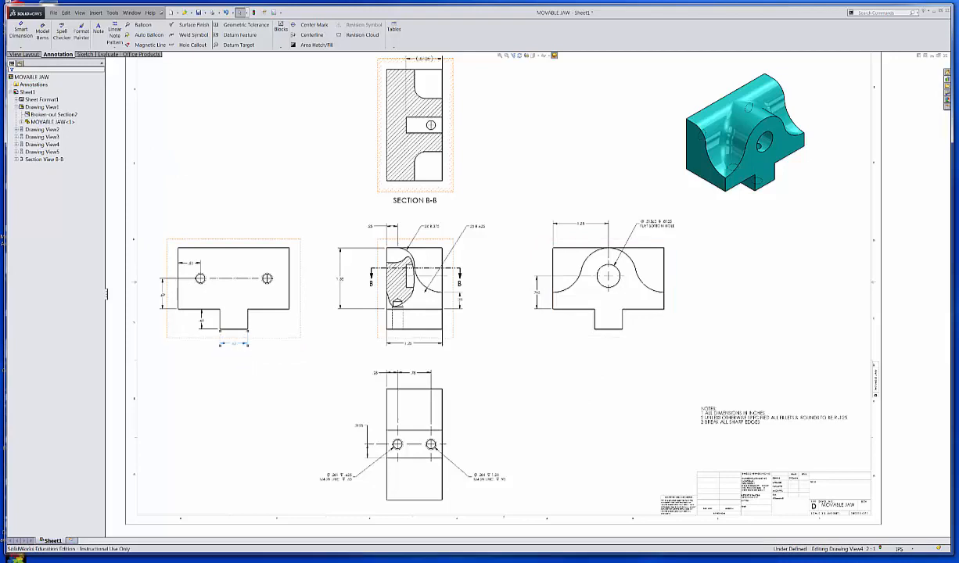
pyautogui.click(283, 377)
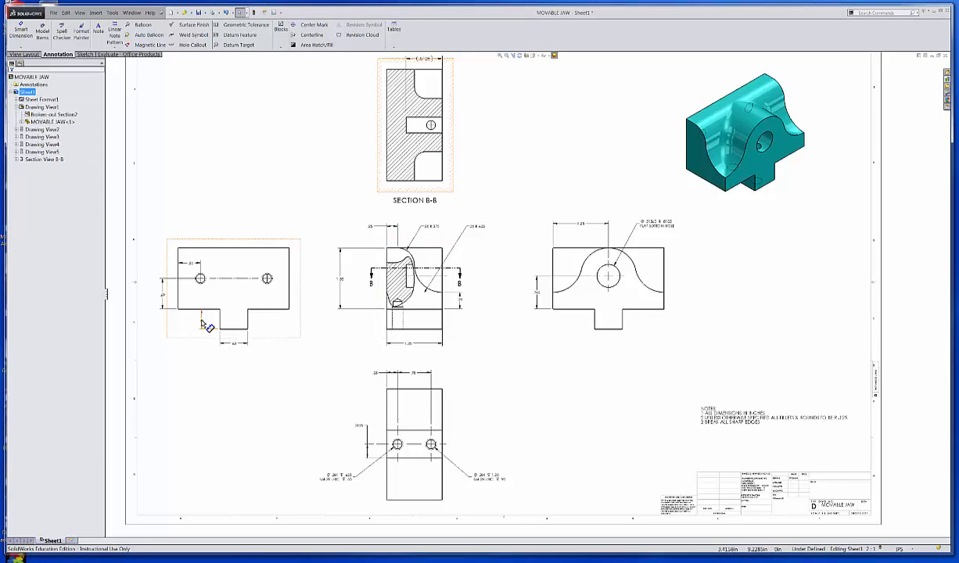
# Step: Align the side view's tab height dimension with the .69 dimension and move the .50 hole dimension above the outline
pyautogui.moveTo(199, 320); pyautogui.dragTo(162, 323)
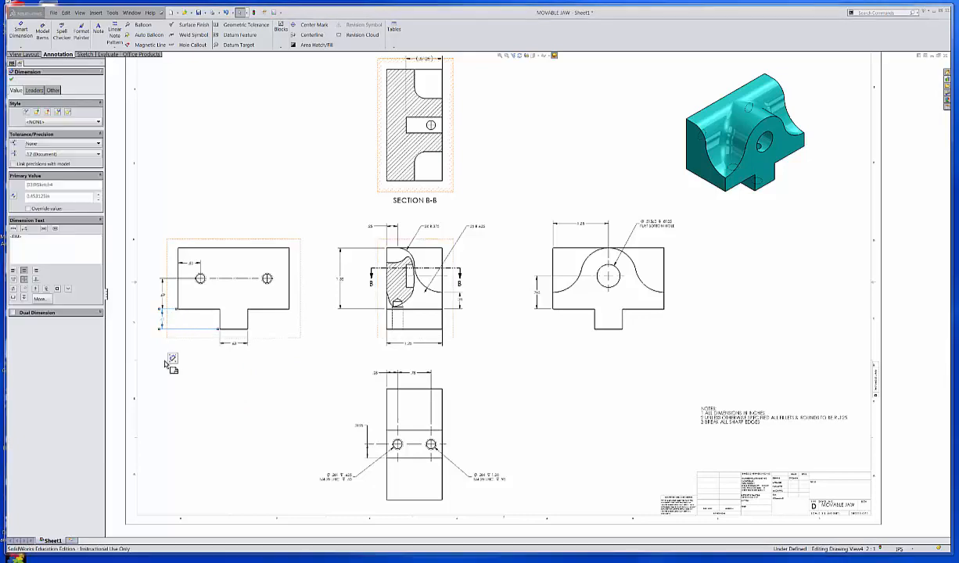
pyautogui.click(239, 413)
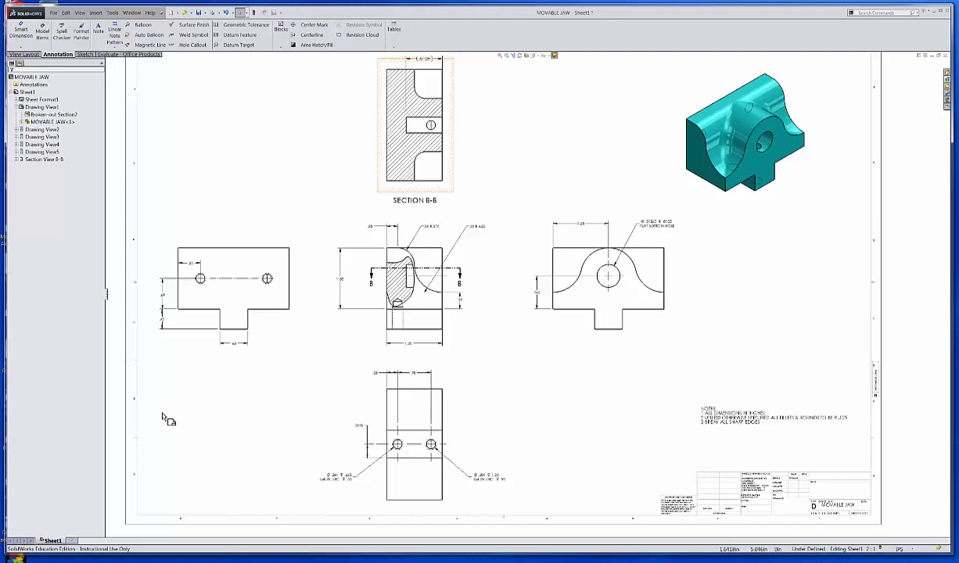
pyautogui.moveTo(192, 267); pyautogui.dragTo(197, 232)
pyautogui.click(273, 162)
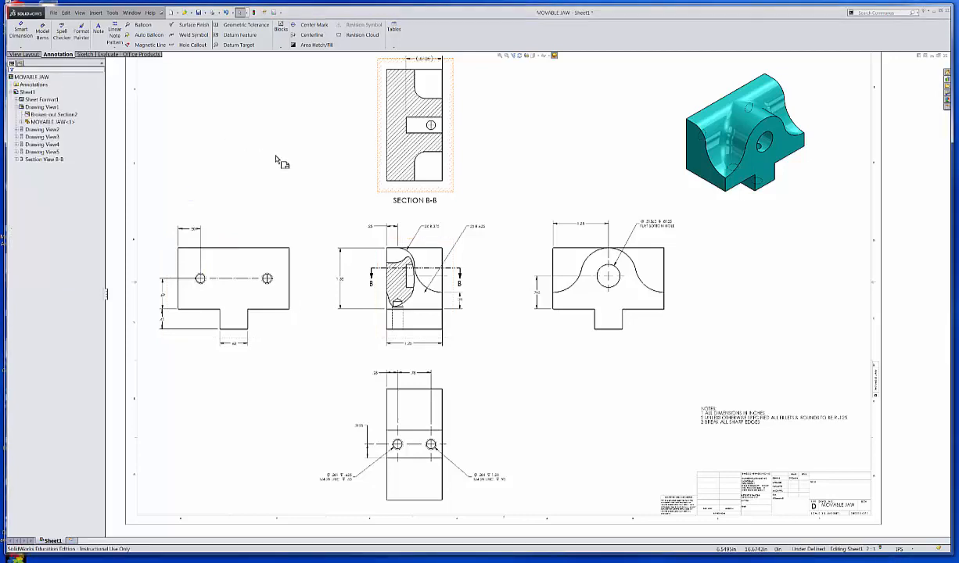
# Step: Lengthen the vertical center mark lines above and below the undimensioned hole in the two-hole side view
pyautogui.scroll(-4, 313, 300)
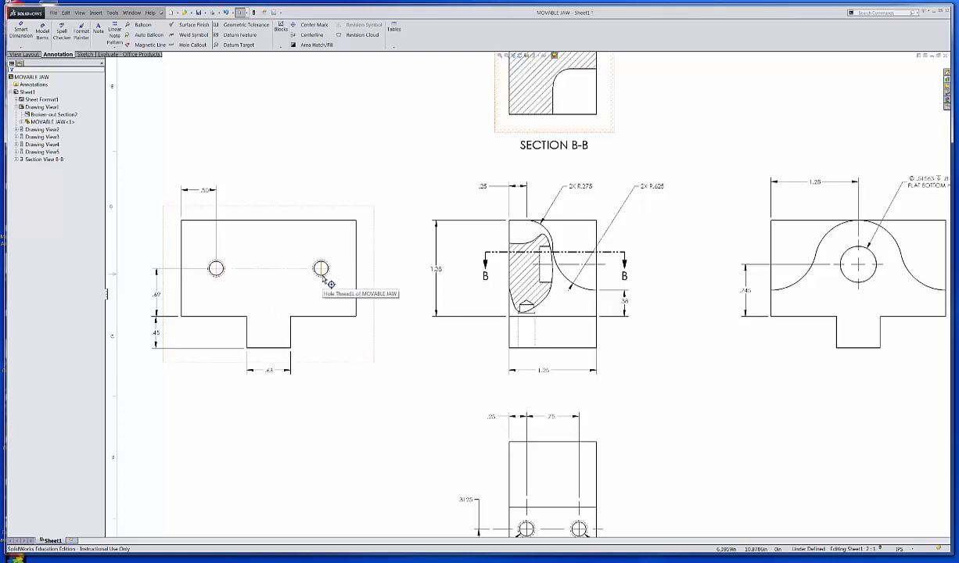
pyautogui.click(321, 277)
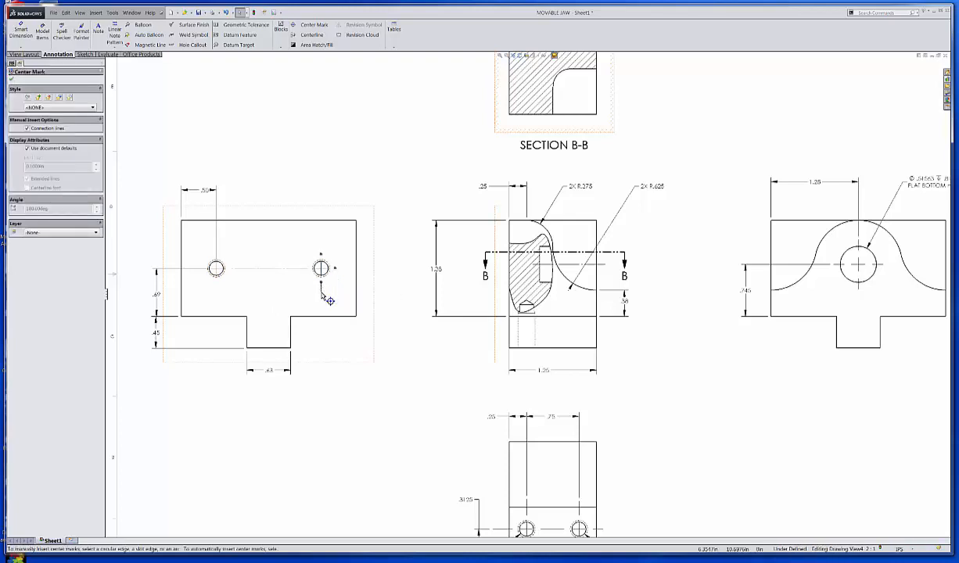
pyautogui.moveTo(322, 293); pyautogui.dragTo(321, 292)
pyautogui.moveTo(321, 254); pyautogui.dragTo(321, 242)
pyautogui.click(222, 283)
pyautogui.click(259, 294)
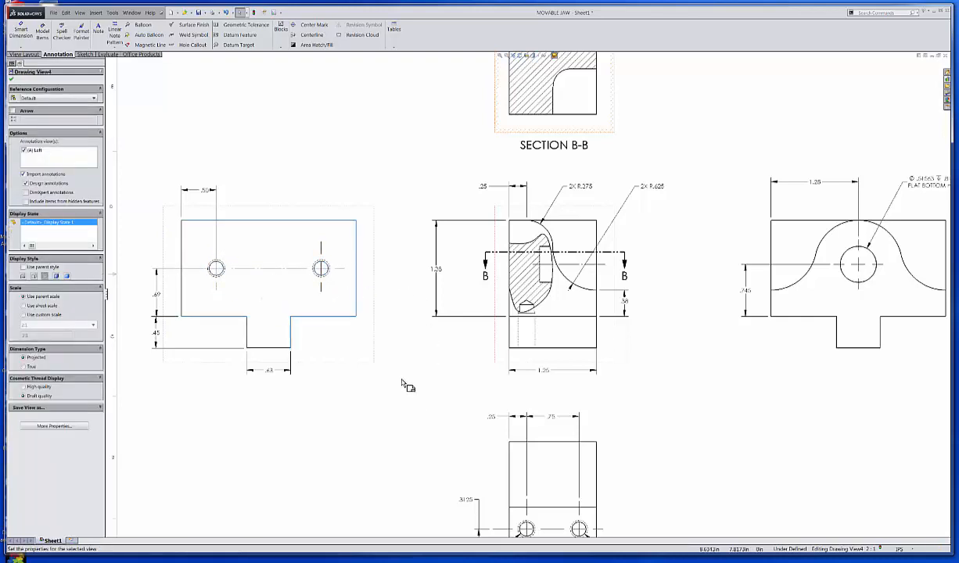
pyautogui.click(426, 380)
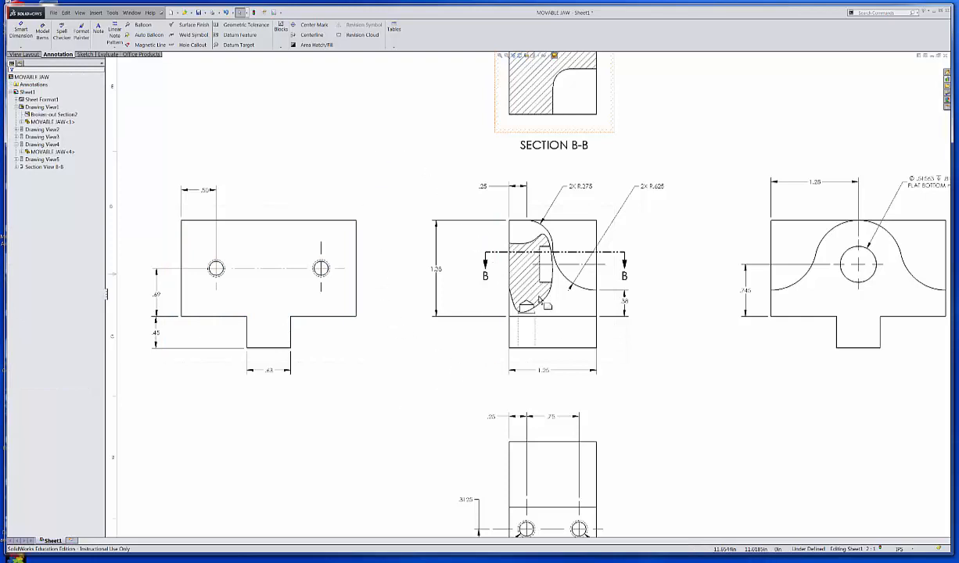
pyautogui.scroll(-3, 554, 338)
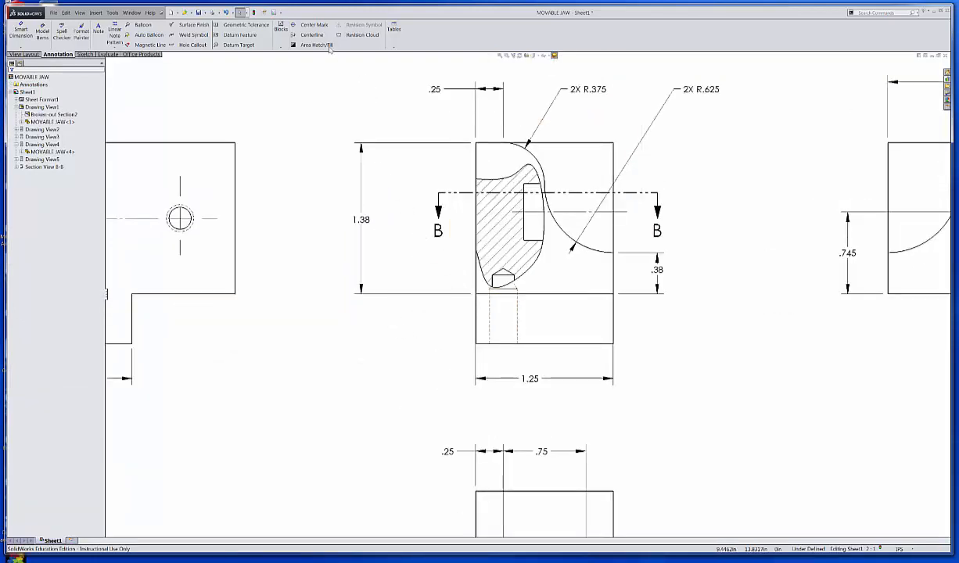
# Step: Add a centerline to the tapped hole in the broken-out section of the middle view, between the hole's two side edges
pyautogui.click(313, 36)
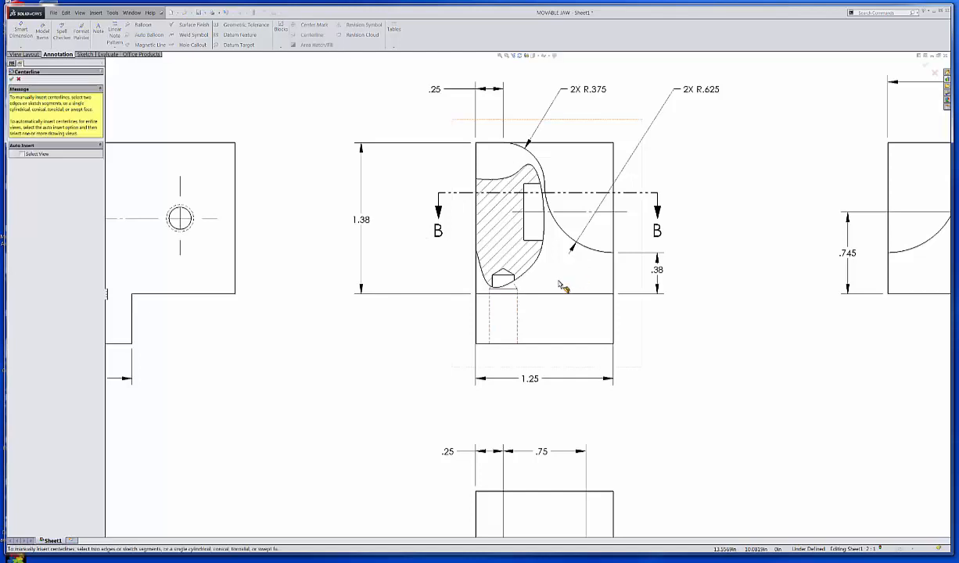
pyautogui.click(513, 282)
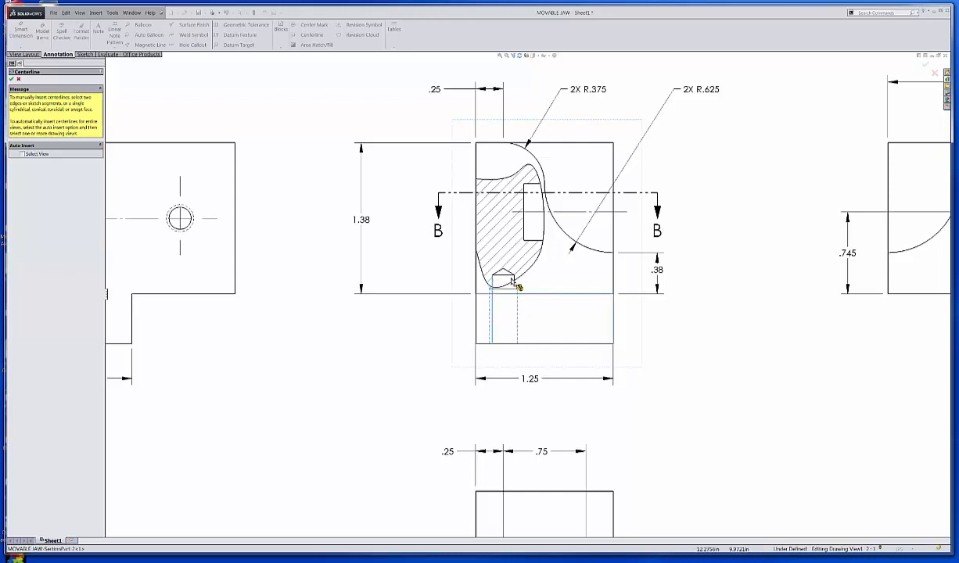
pyautogui.click(515, 280)
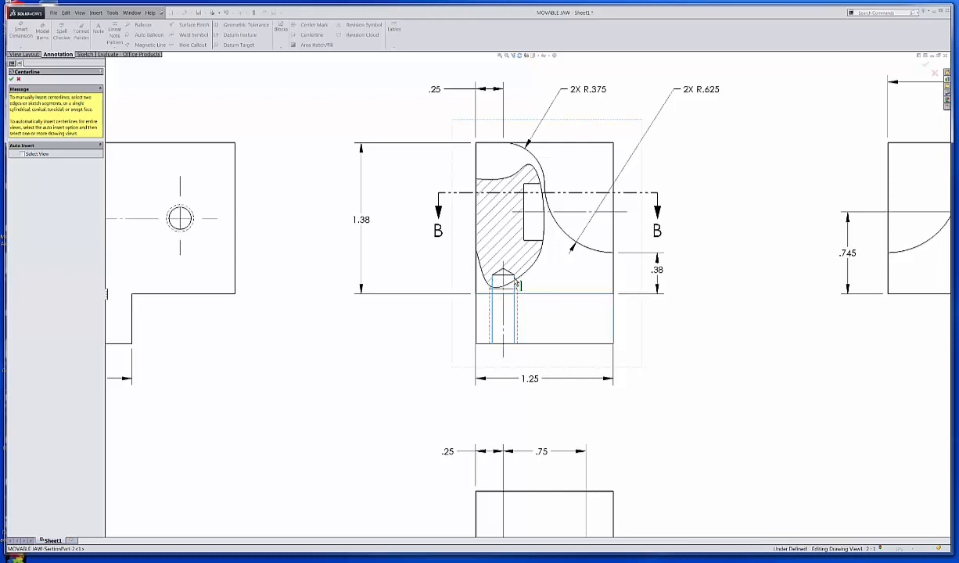
pyautogui.press('Escape')
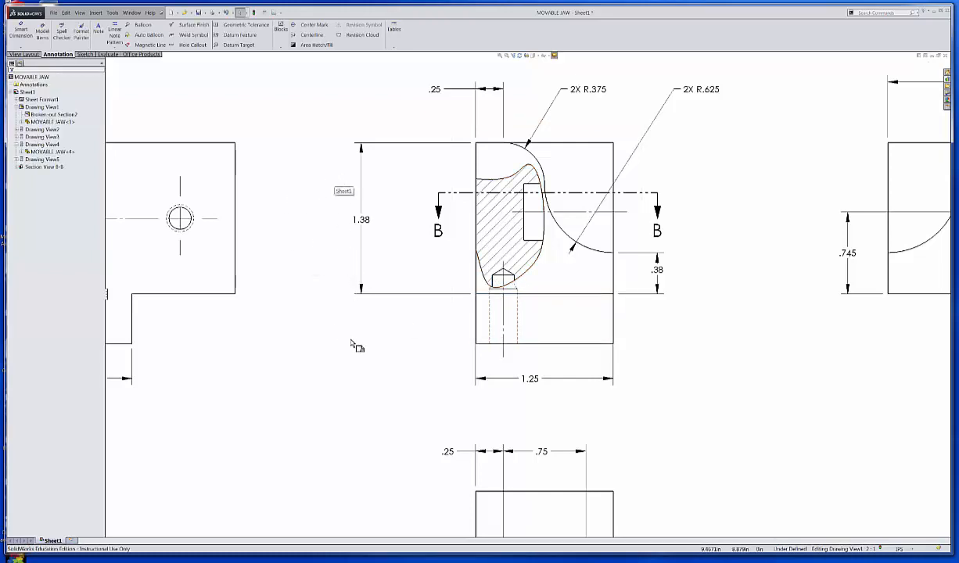
# Step: Replace the center mark of the flat bottom hole in the arched-profile view by deleting it and inserting a new one
pyautogui.scroll(2, 501, 356)
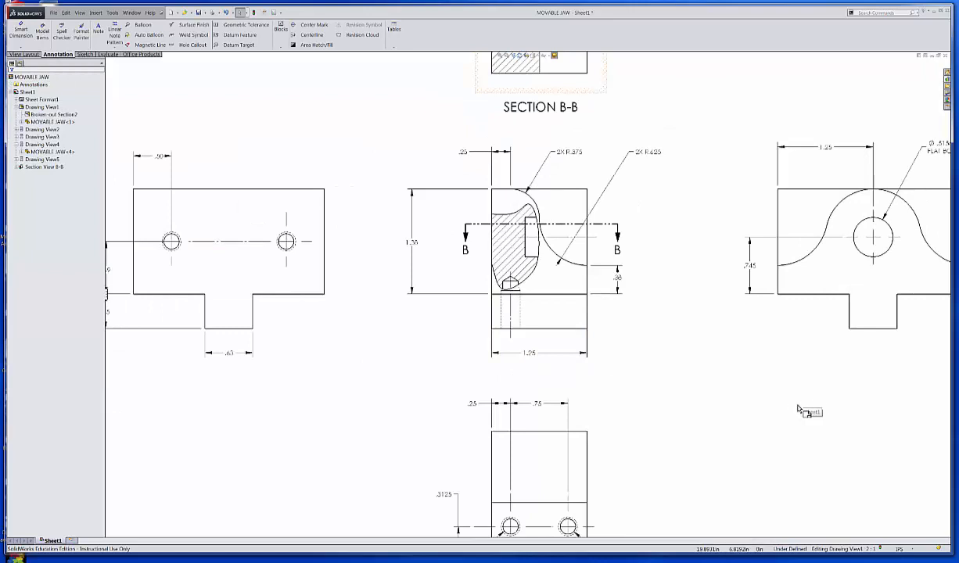
pyautogui.moveTo(802, 424)
pyautogui.mouseDown(button='middle')
pyautogui.moveTo(728, 332)
pyautogui.moveTo(602, 363)
pyautogui.mouseUp(button='middle')
pyautogui.click(704, 174)
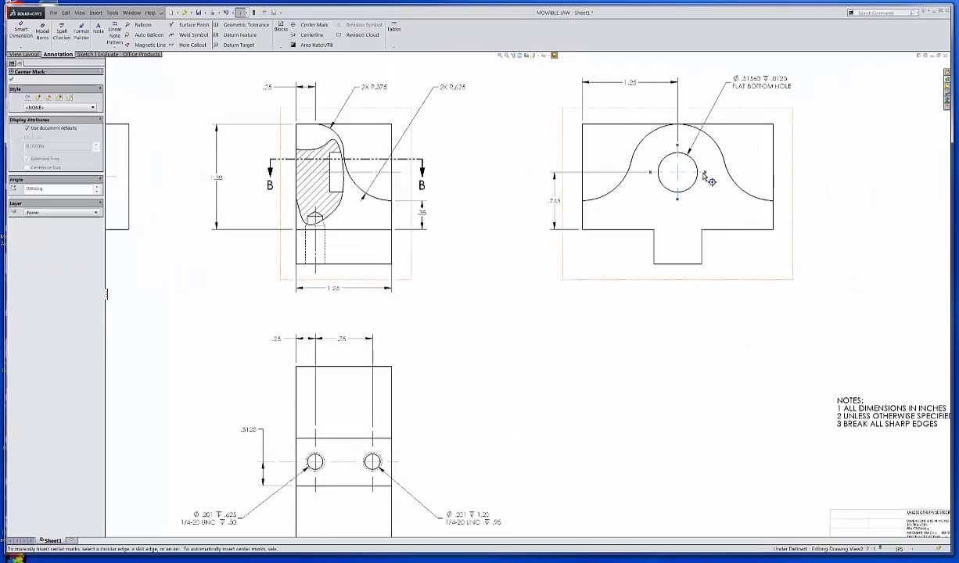
pyautogui.press('Delete')
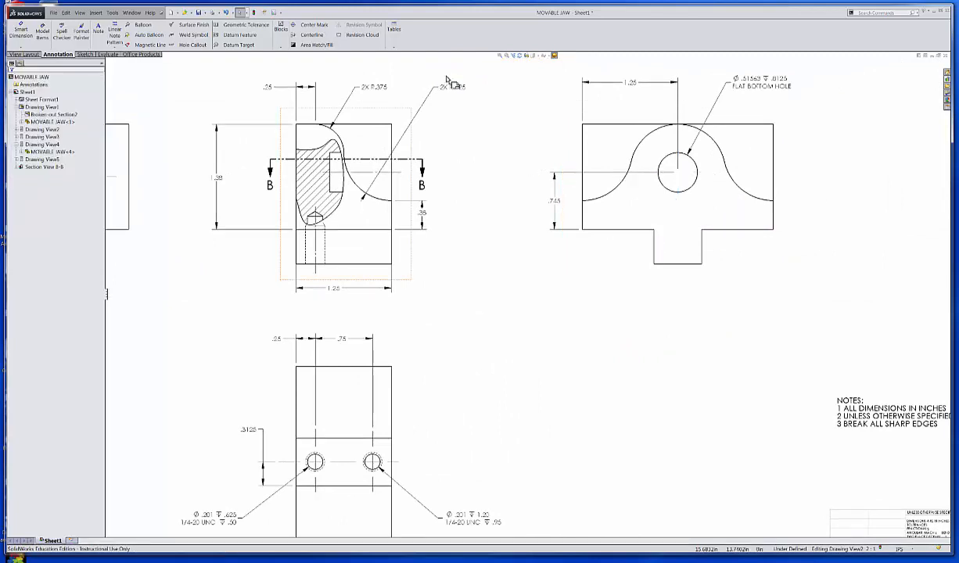
pyautogui.click(316, 25)
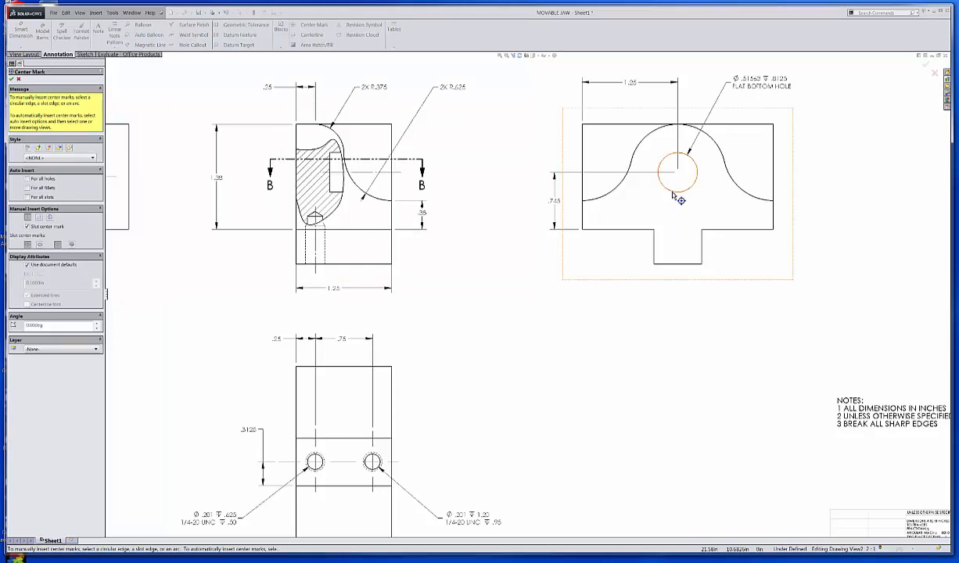
pyautogui.click(673, 194)
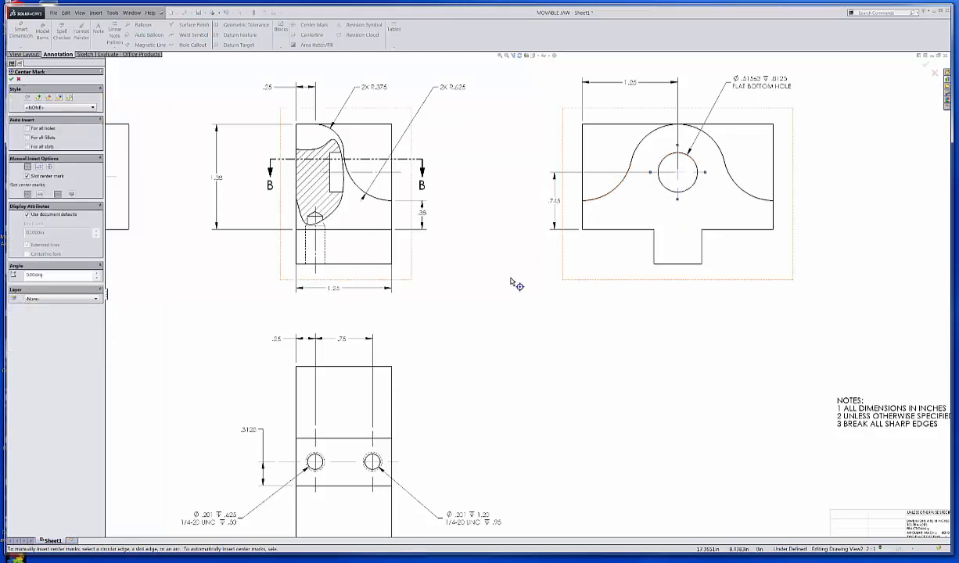
pyautogui.press('Escape')
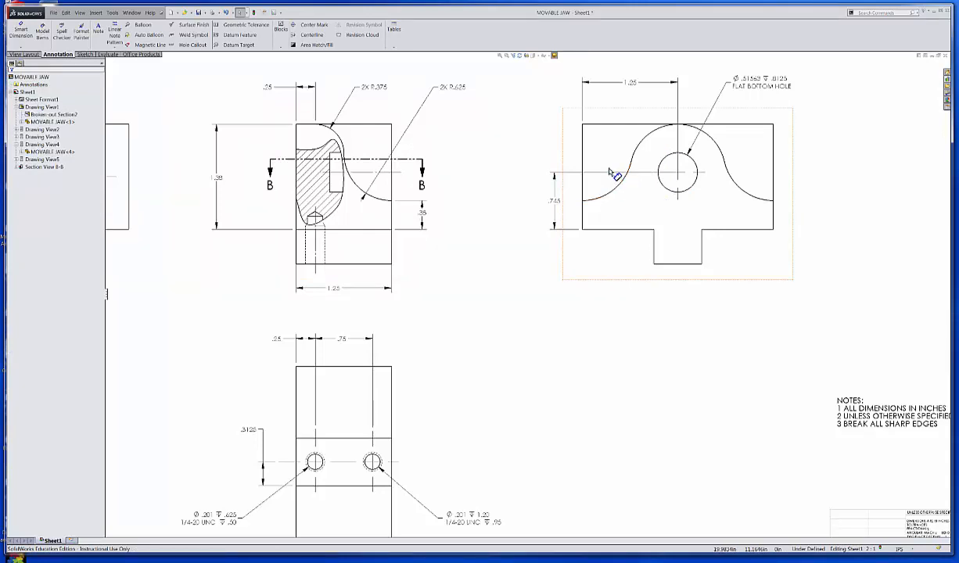
# Step: Adjust the .745 dimension's extension line so that it ends at the edge of the flat bottom hole
pyautogui.click(553, 172)
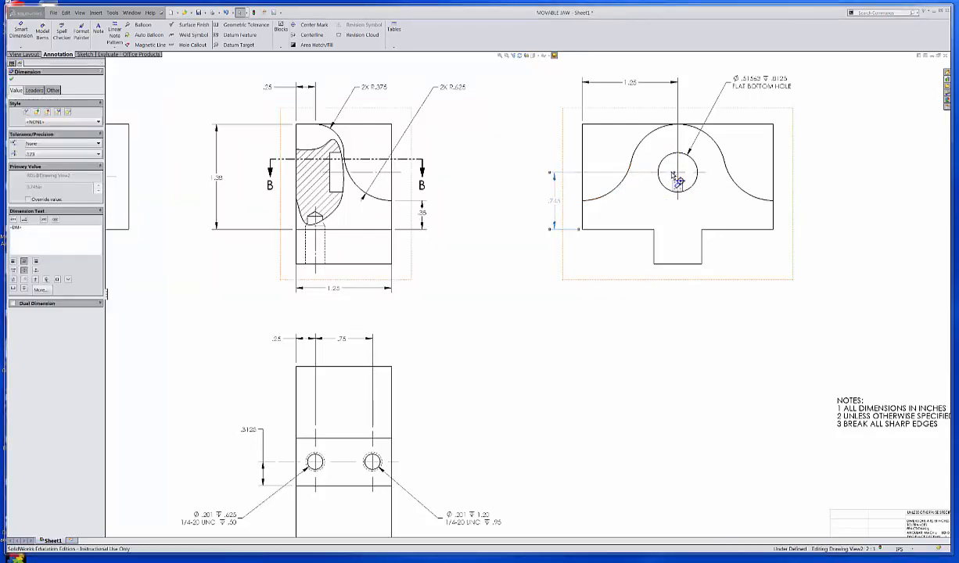
pyautogui.click(675, 180)
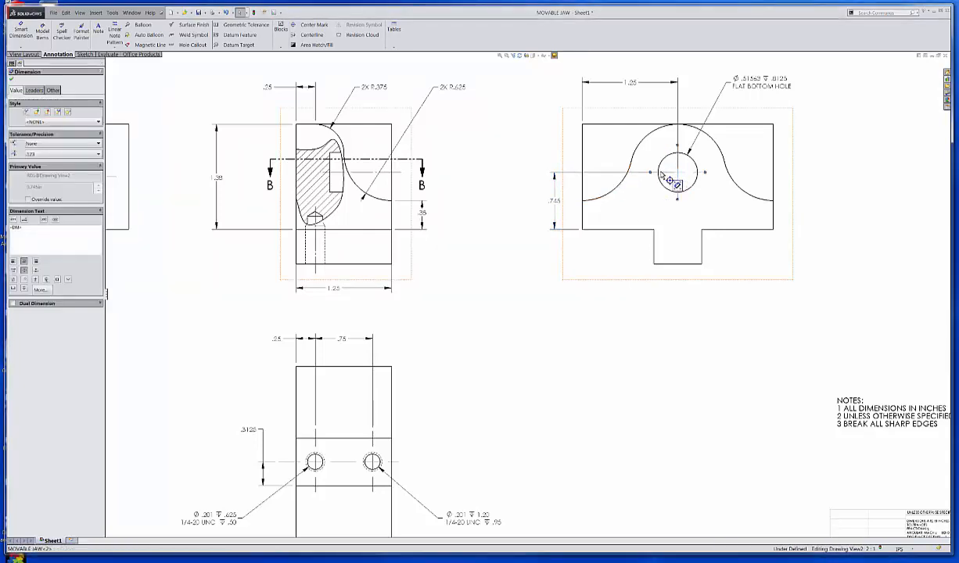
pyautogui.scroll(-1, 689, 194)
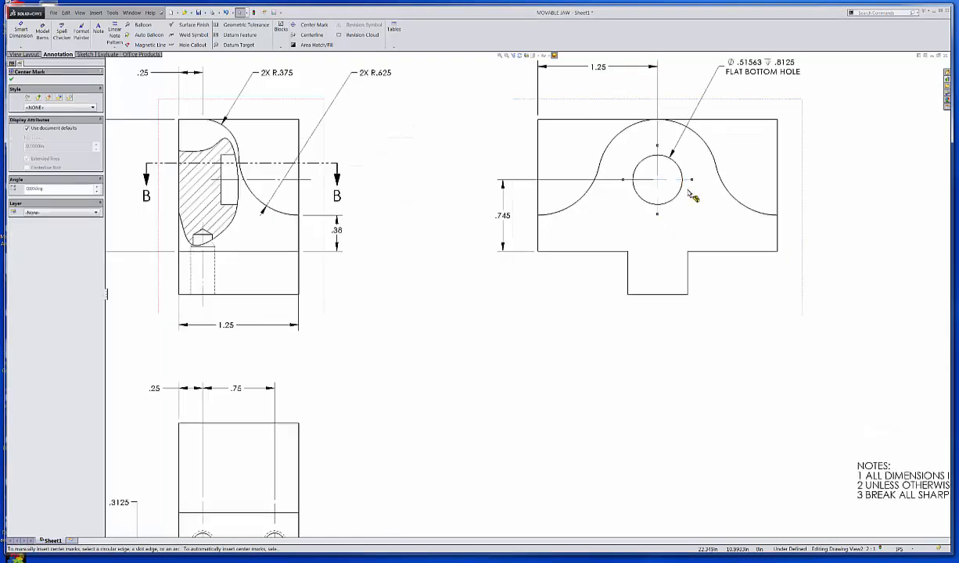
pyautogui.scroll(-2, 689, 194)
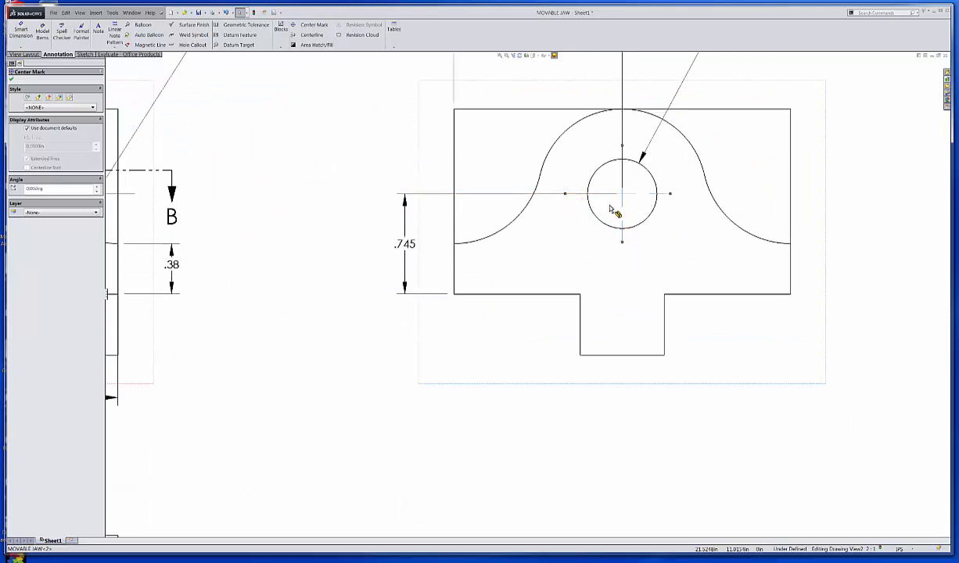
pyautogui.click(615, 249)
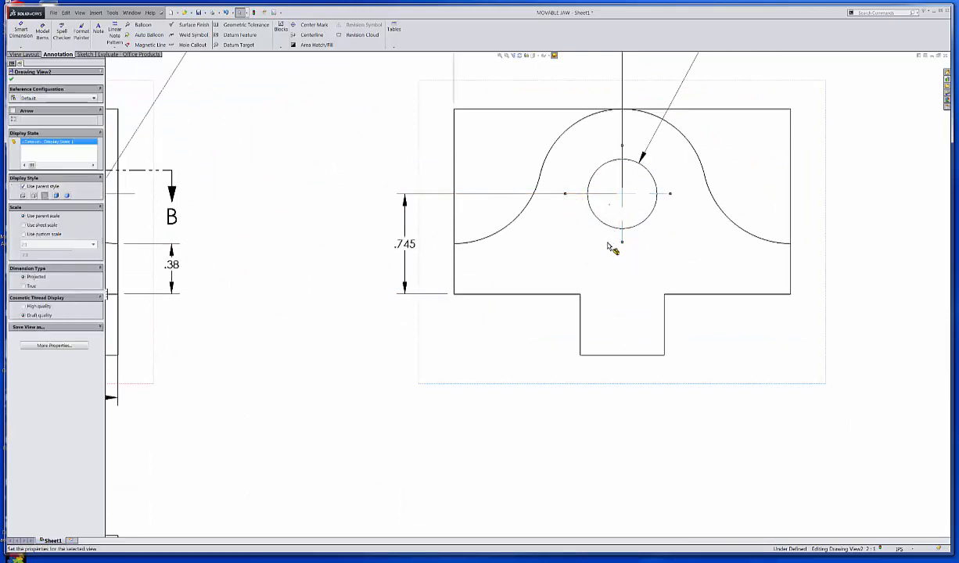
pyautogui.click(624, 206)
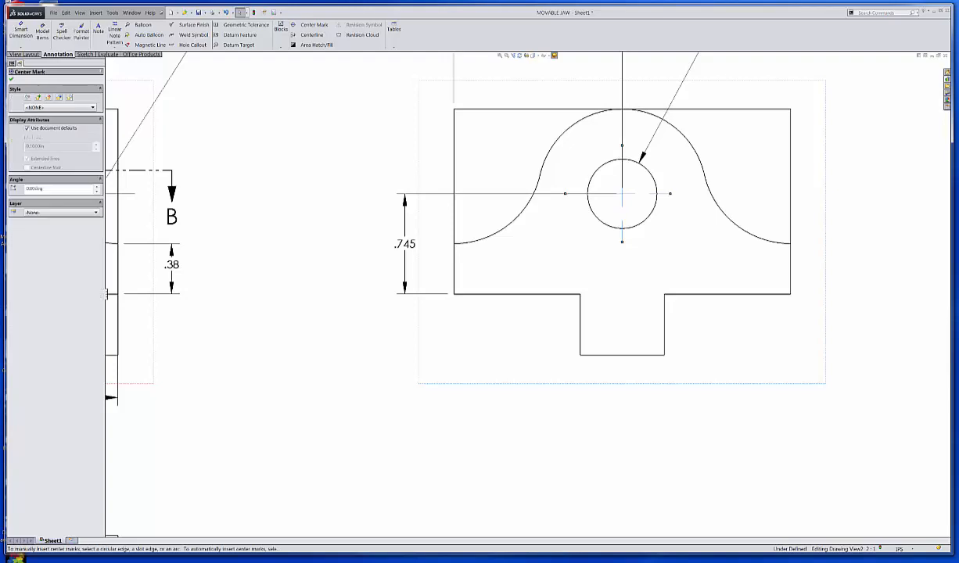
pyautogui.press('Escape')
pyautogui.click(612, 201)
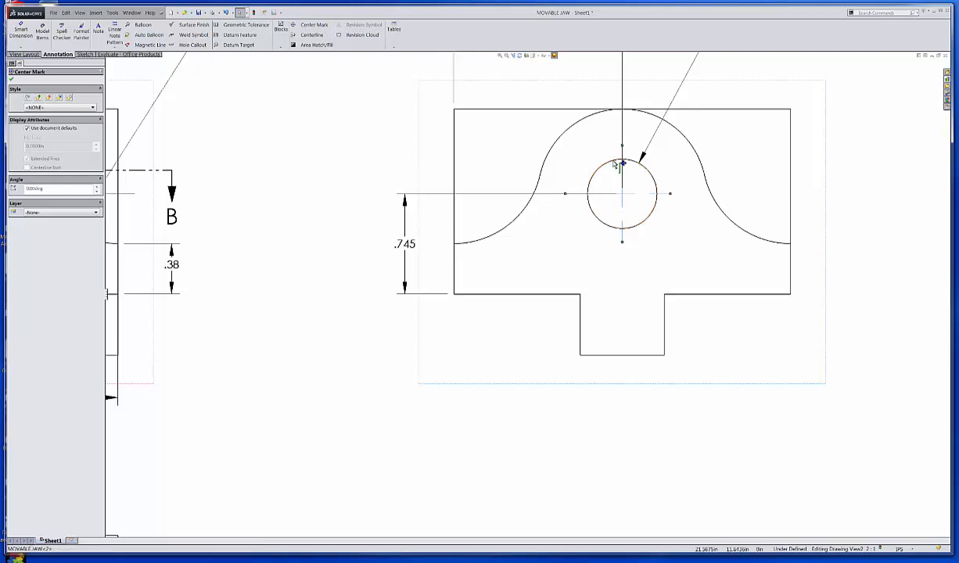
pyautogui.press('Escape')
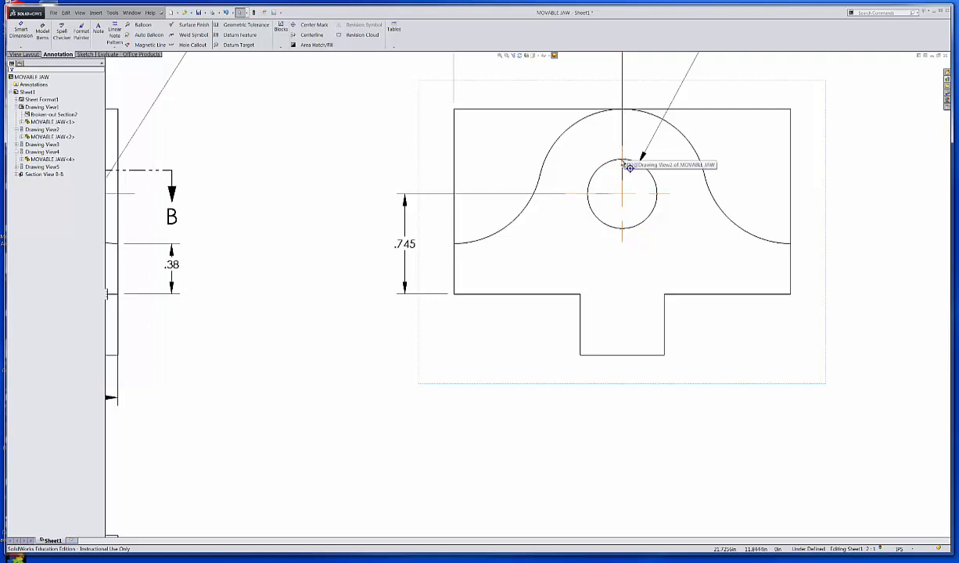
pyautogui.click(532, 192)
pyautogui.click(557, 194)
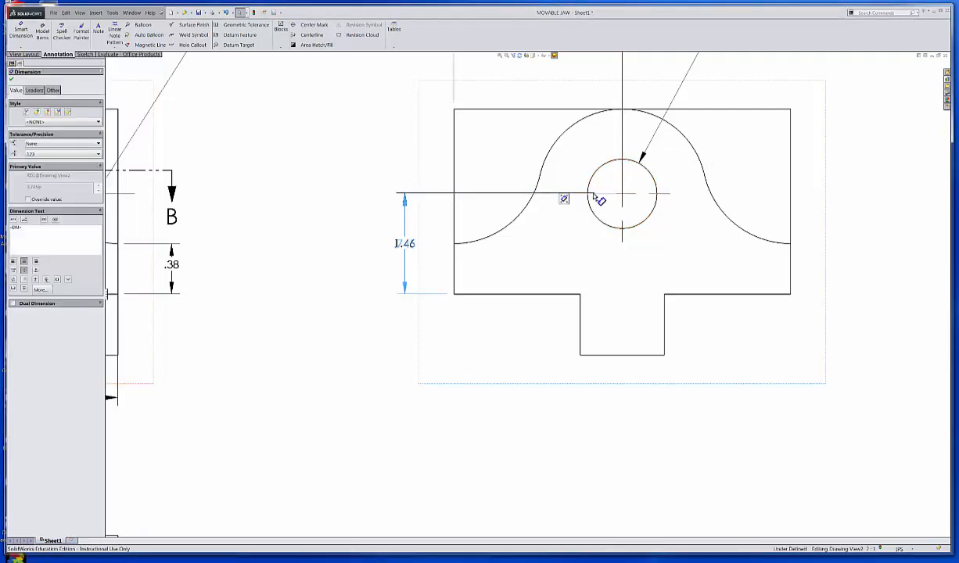
pyautogui.press('Escape')
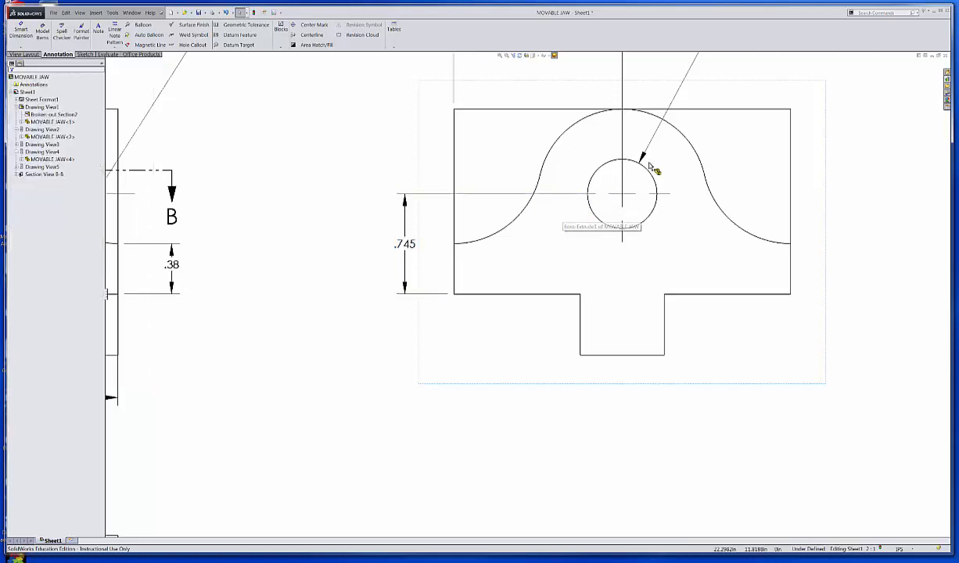
# Step: Shorten the 1.25 dimension's extension line above the flat bottom hole so that it ends at the hole's upper edge
pyautogui.moveTo(575, 199); pyautogui.dragTo(564, 267, button='middle')
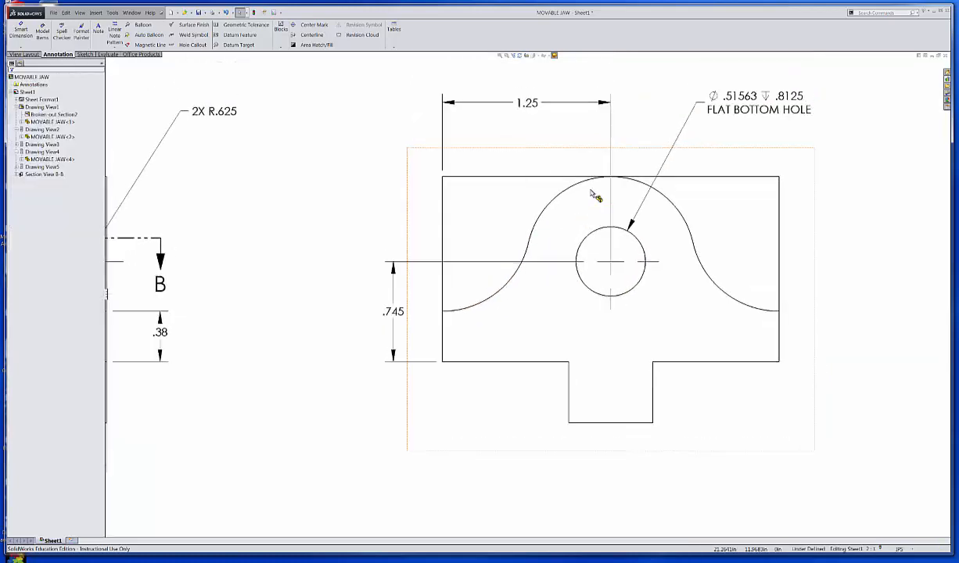
pyautogui.click(572, 108)
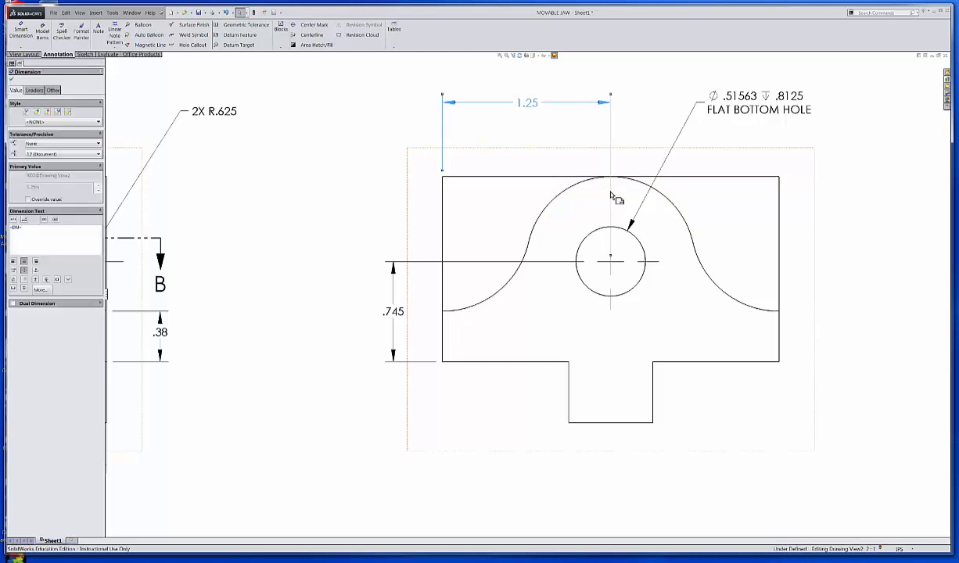
pyautogui.click(613, 263)
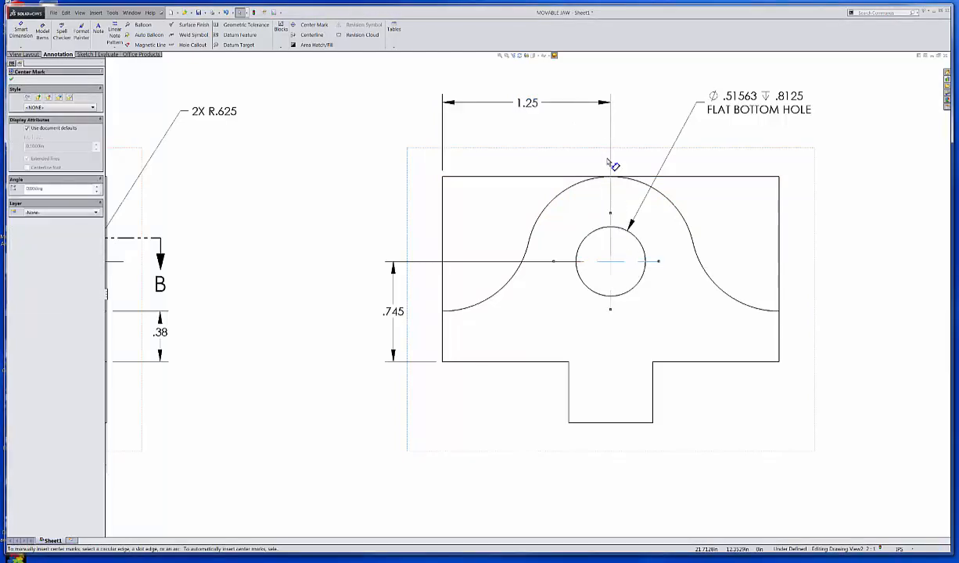
pyautogui.click(613, 141)
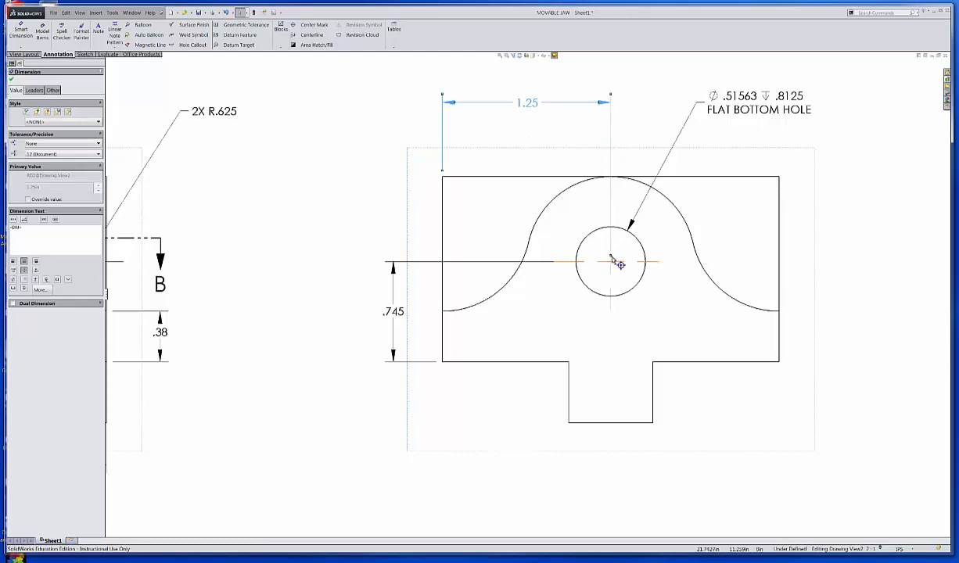
pyautogui.moveTo(611, 256); pyautogui.dragTo(611, 241)
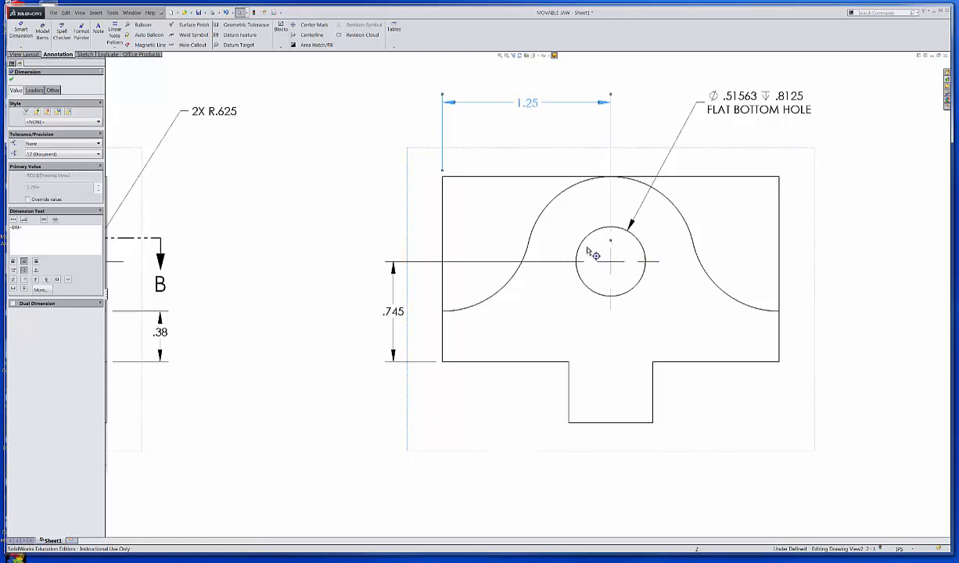
pyautogui.click(383, 160)
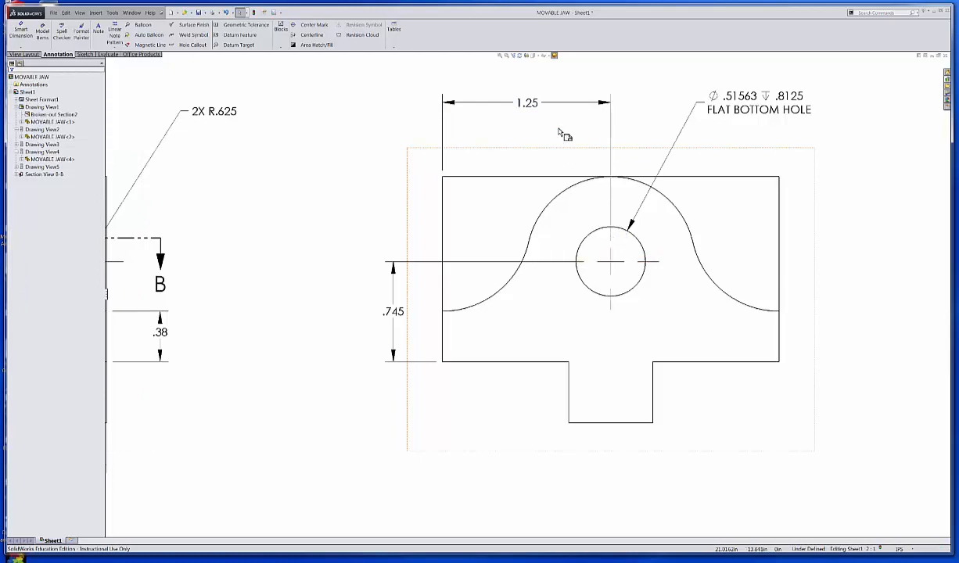
pyautogui.click(541, 105)
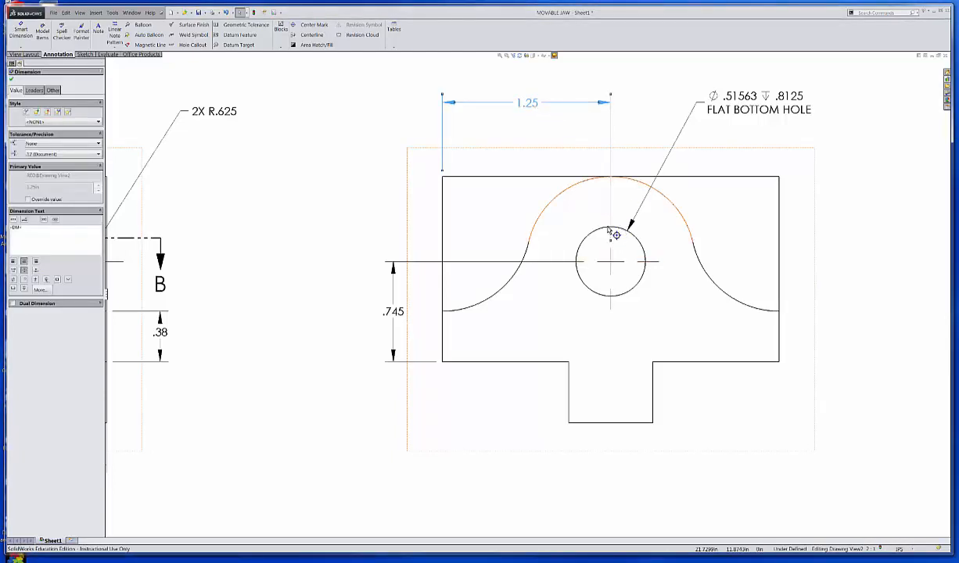
pyautogui.moveTo(611, 241); pyautogui.dragTo(604, 228)
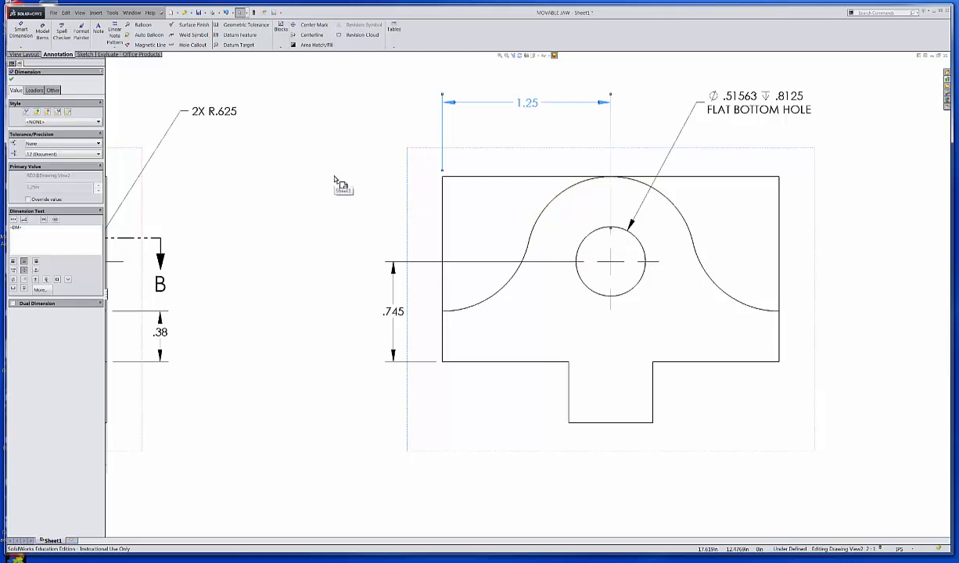
pyautogui.click(335, 181)
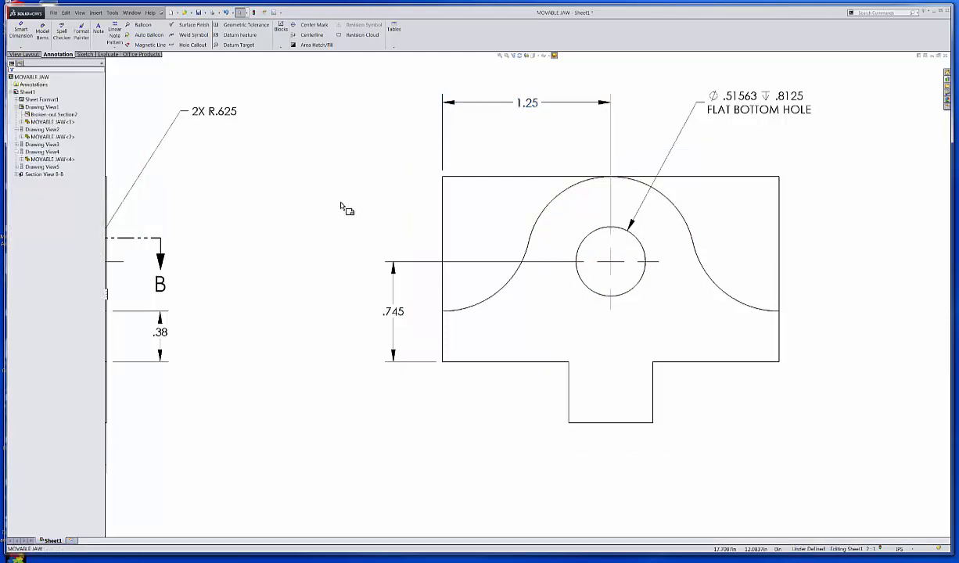
# Step: Set the diameter precision in the flat bottom hole callout to four decimal places
pyautogui.scroll(-2, 548, 284)
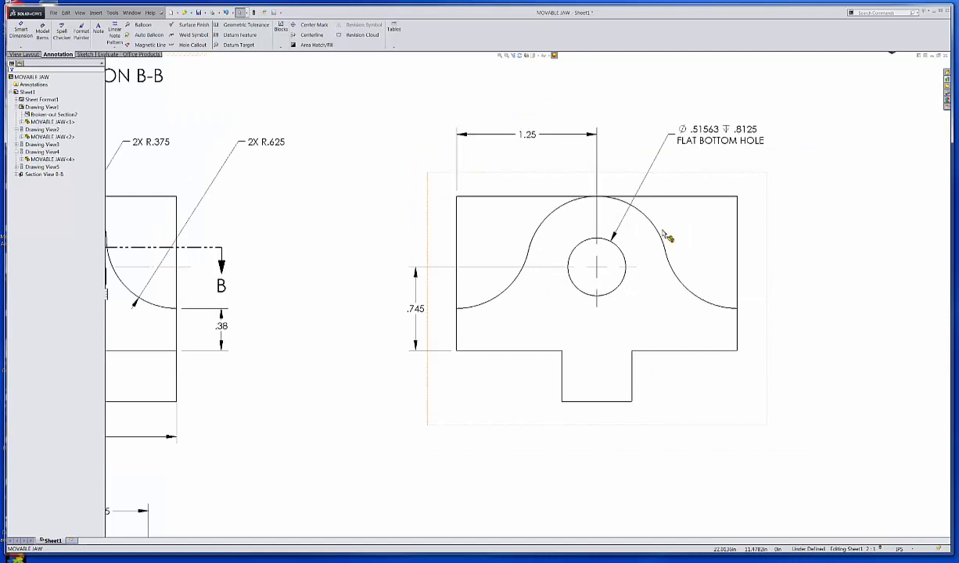
pyautogui.scroll(-2, 696, 169)
pyautogui.click(706, 130)
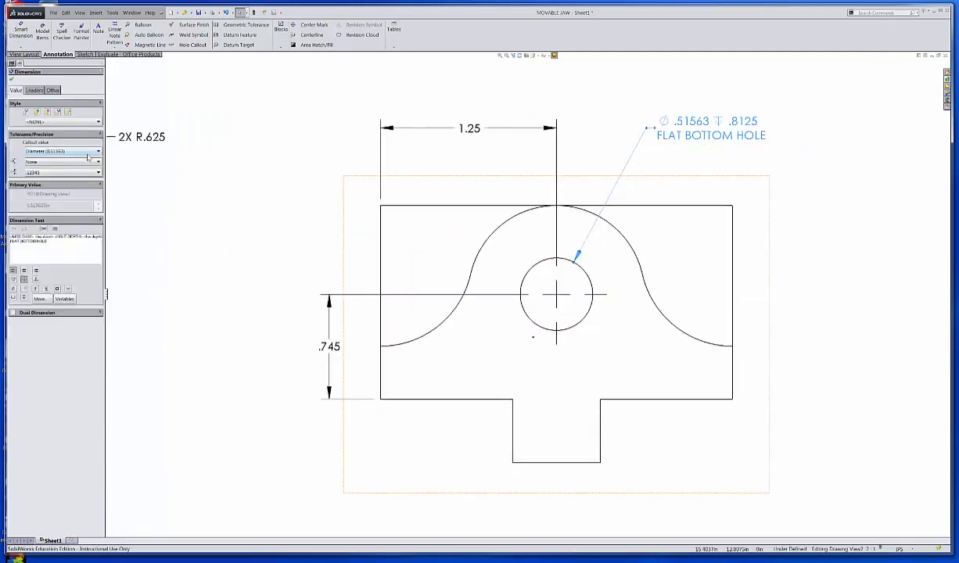
pyautogui.click(96, 173)
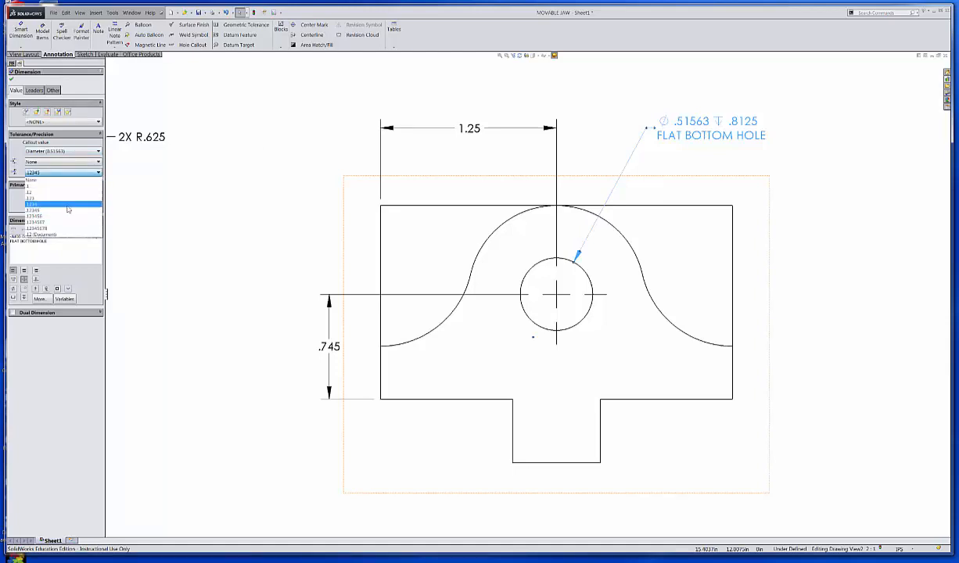
pyautogui.click(69, 205)
pyautogui.click(11, 79)
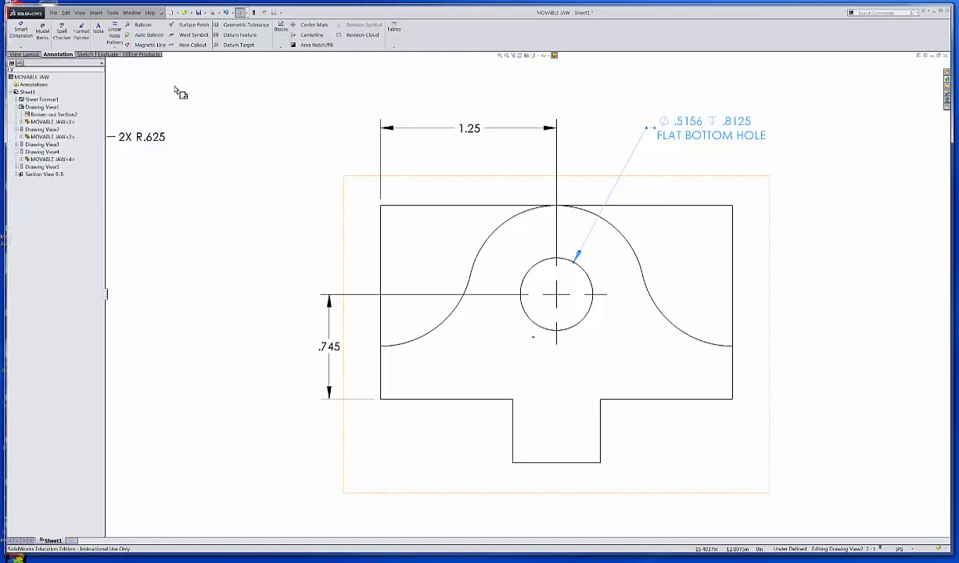
# Step: Save the finished movable jaw drawing
pyautogui.press('z')
pyautogui.press('z')
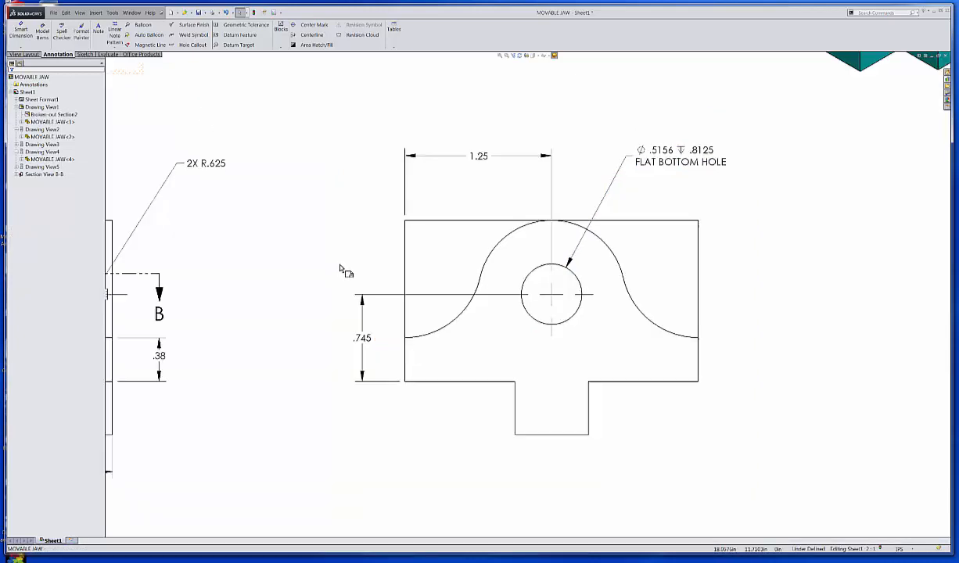
pyautogui.press('z')
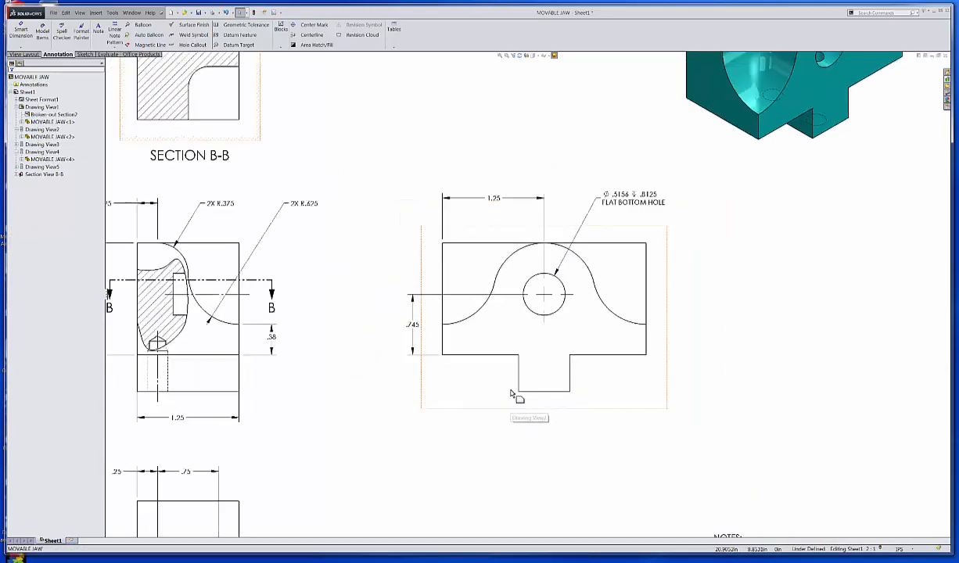
pyautogui.moveTo(421, 372)
pyautogui.mouseDown(button='middle')
pyautogui.moveTo(508, 323)
pyautogui.moveTo(553, 312)
pyautogui.mouseUp(button='middle')
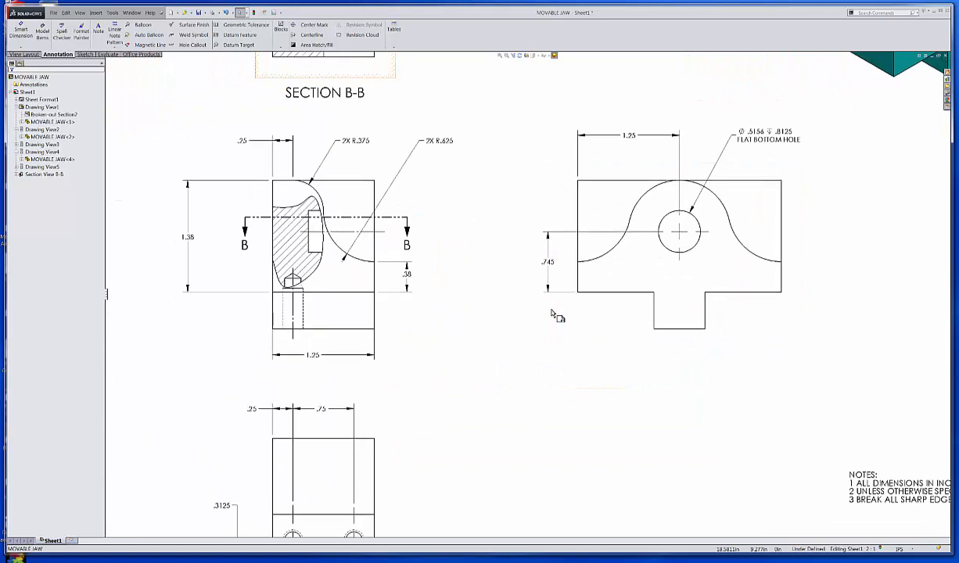
pyautogui.press('f')
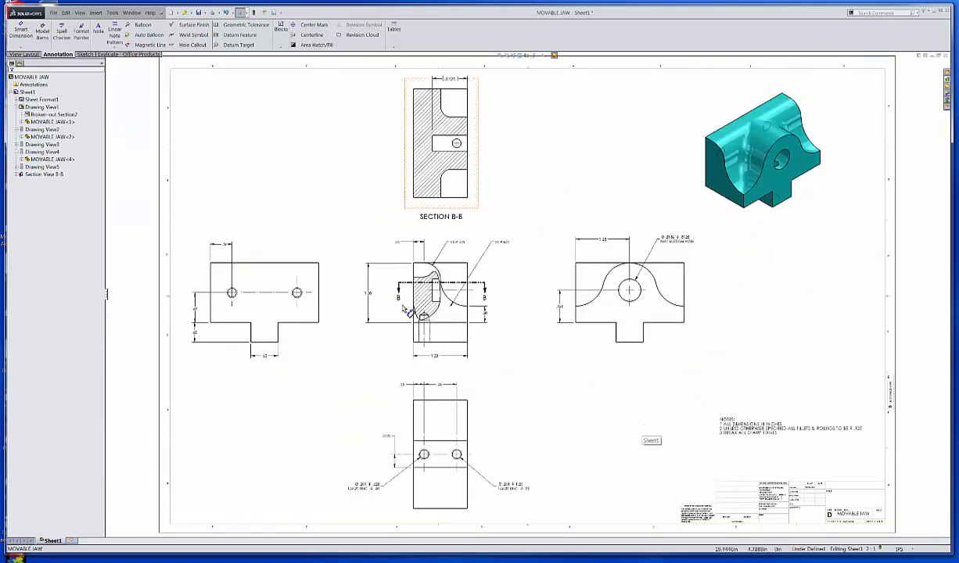
pyautogui.click(199, 13)
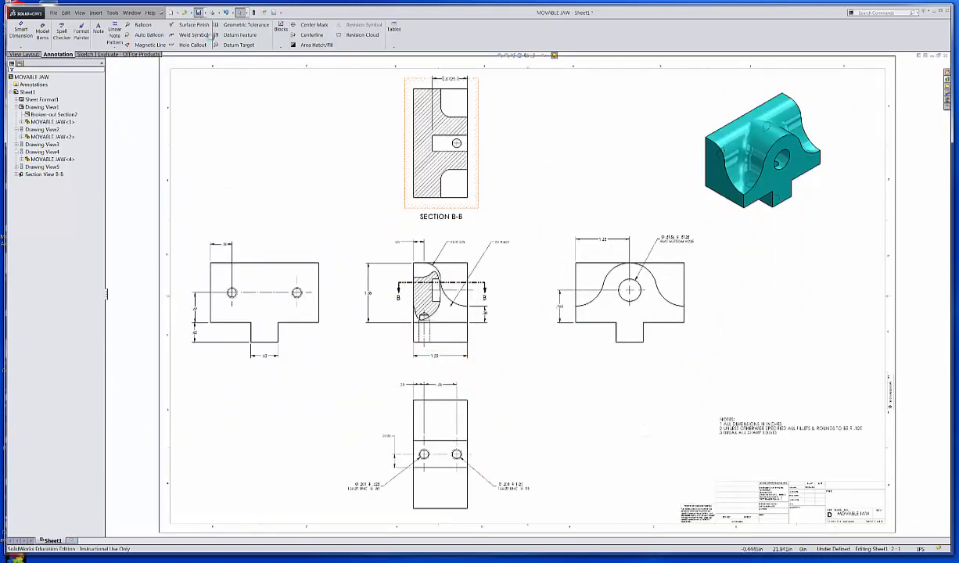